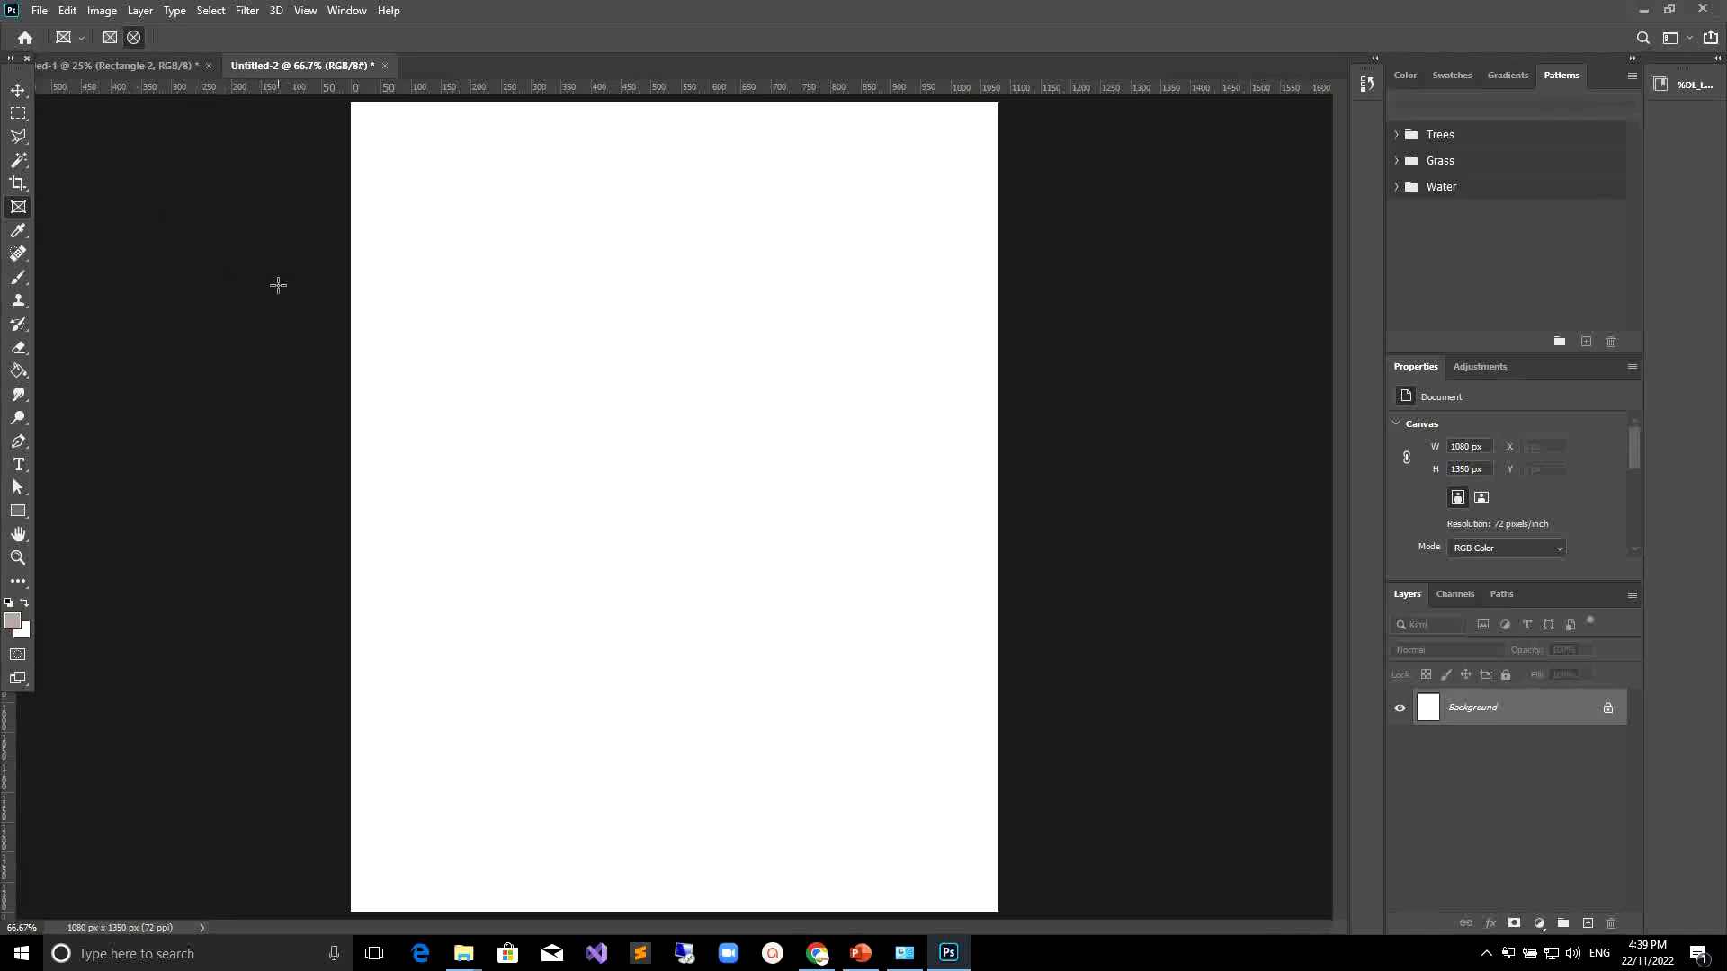
# Draw a rectangular frame about 415 × 289 px on the blank canvas with the Frame tool.
pyautogui.press('k')
pyautogui.moveTo(492, 313); pyautogui.dragTo(741, 486)
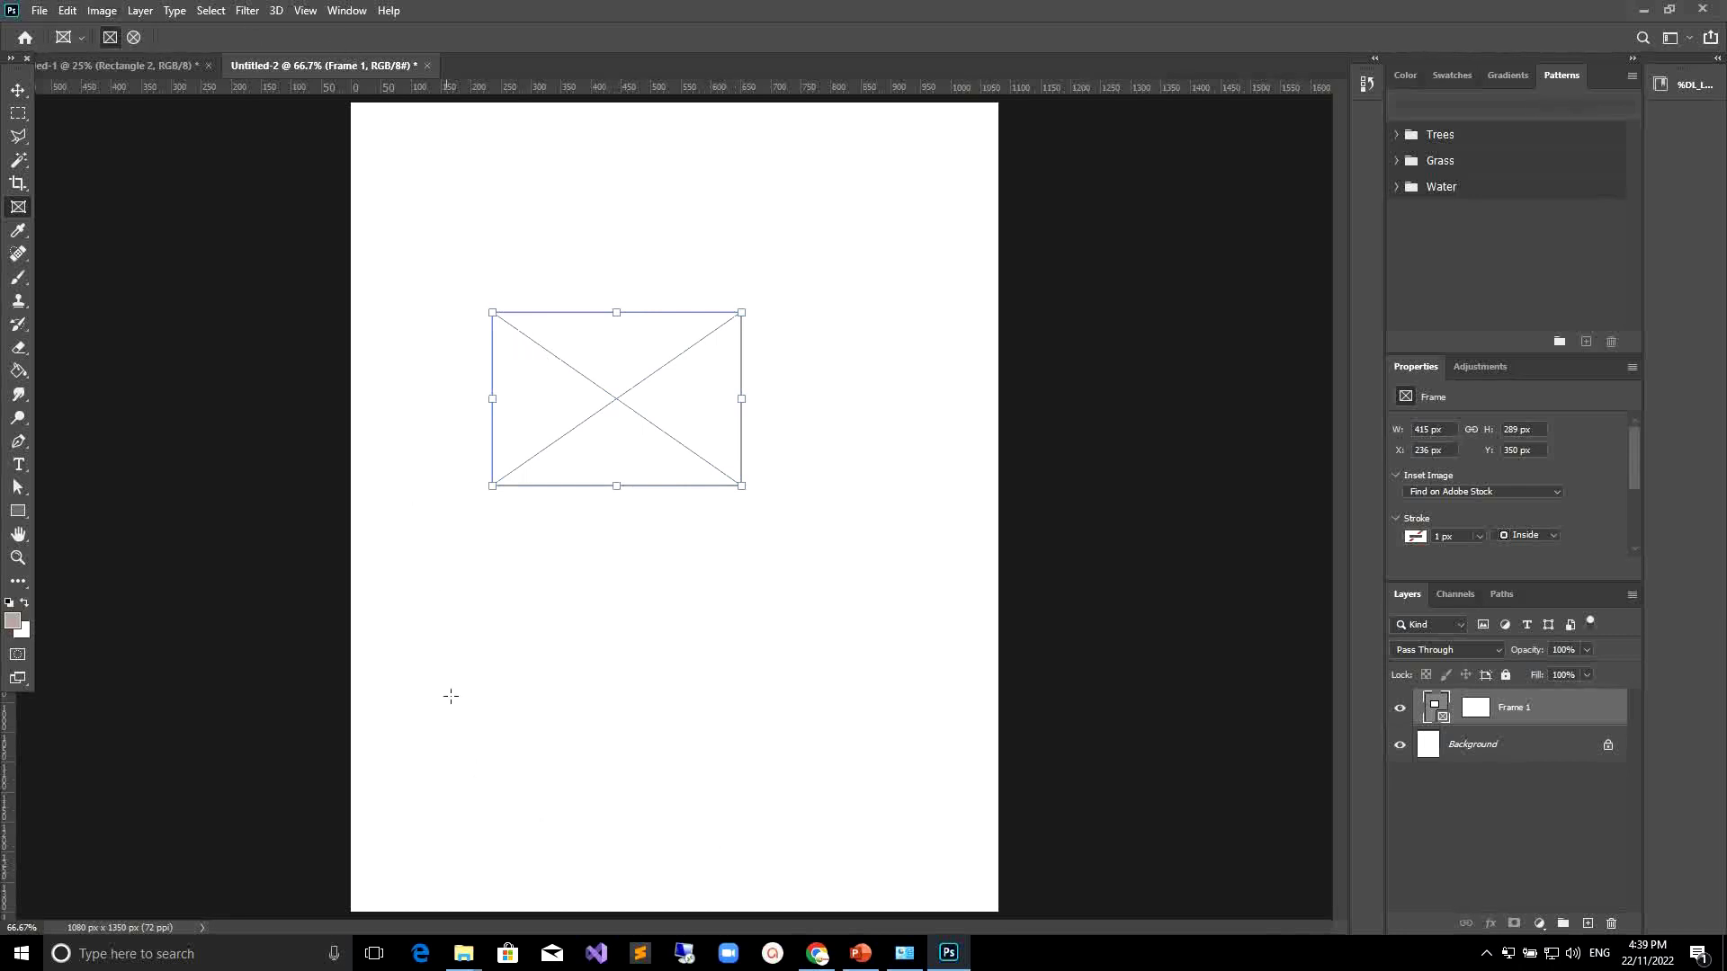
# Open the image 85028c36836d411d2cc83094e5772ceb from the image for photoshop folder.
pyautogui.click(37, 10)
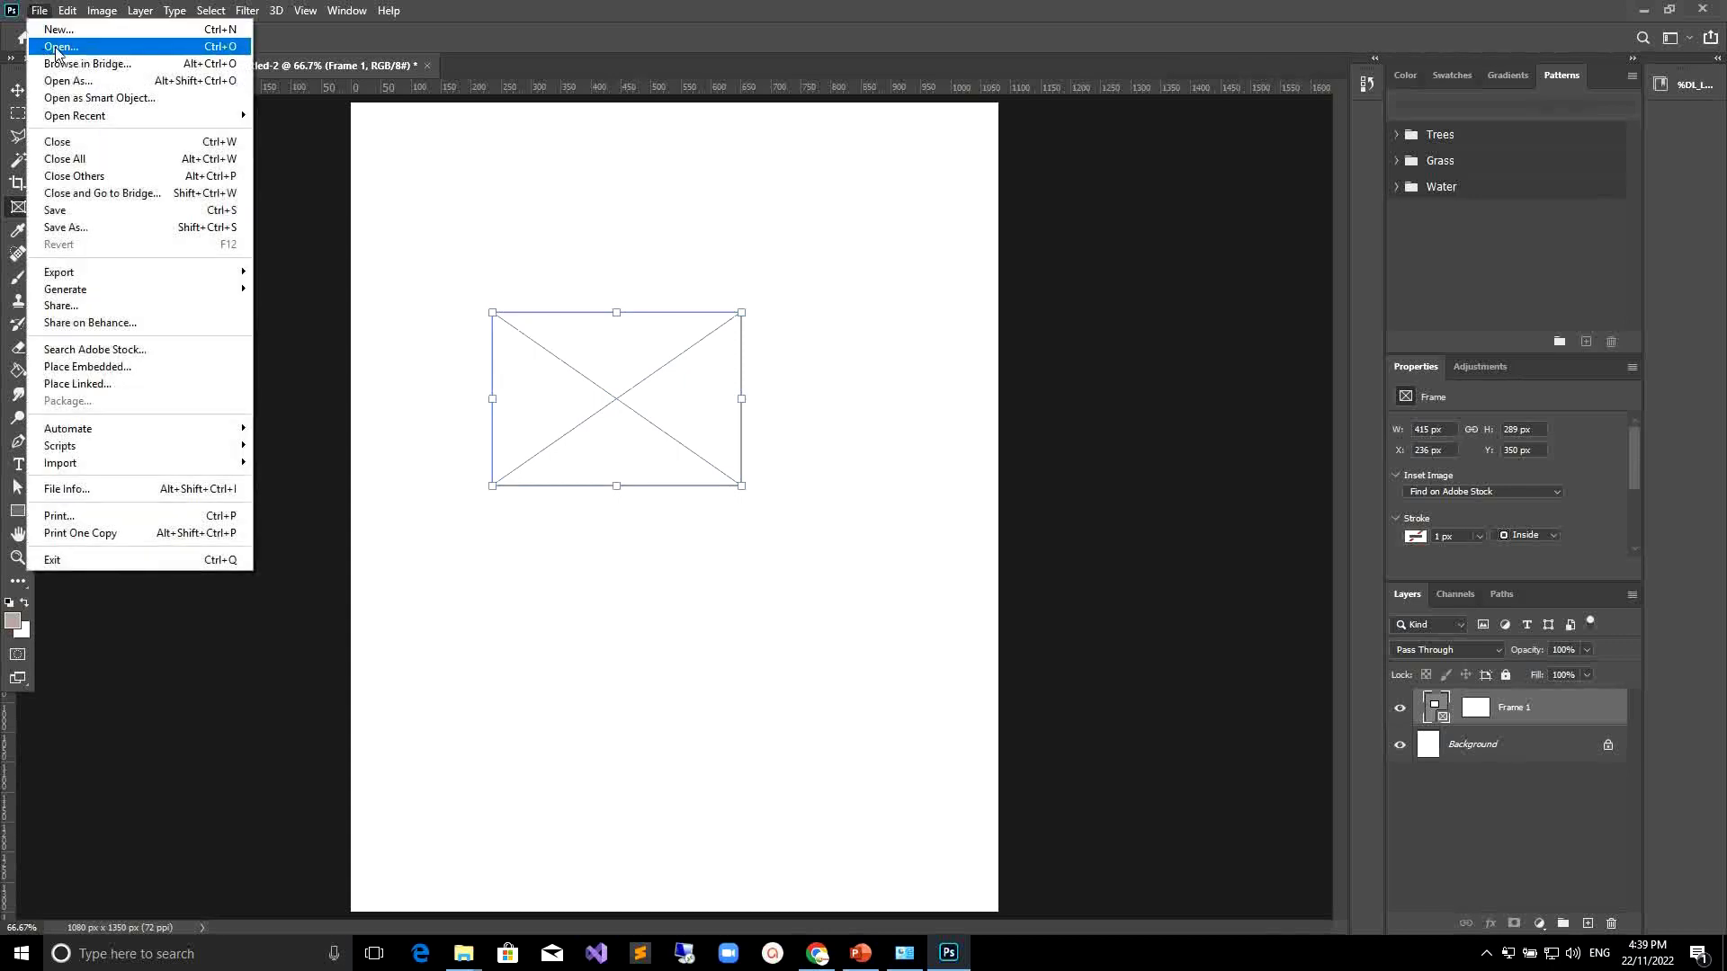
pyautogui.click(56, 51)
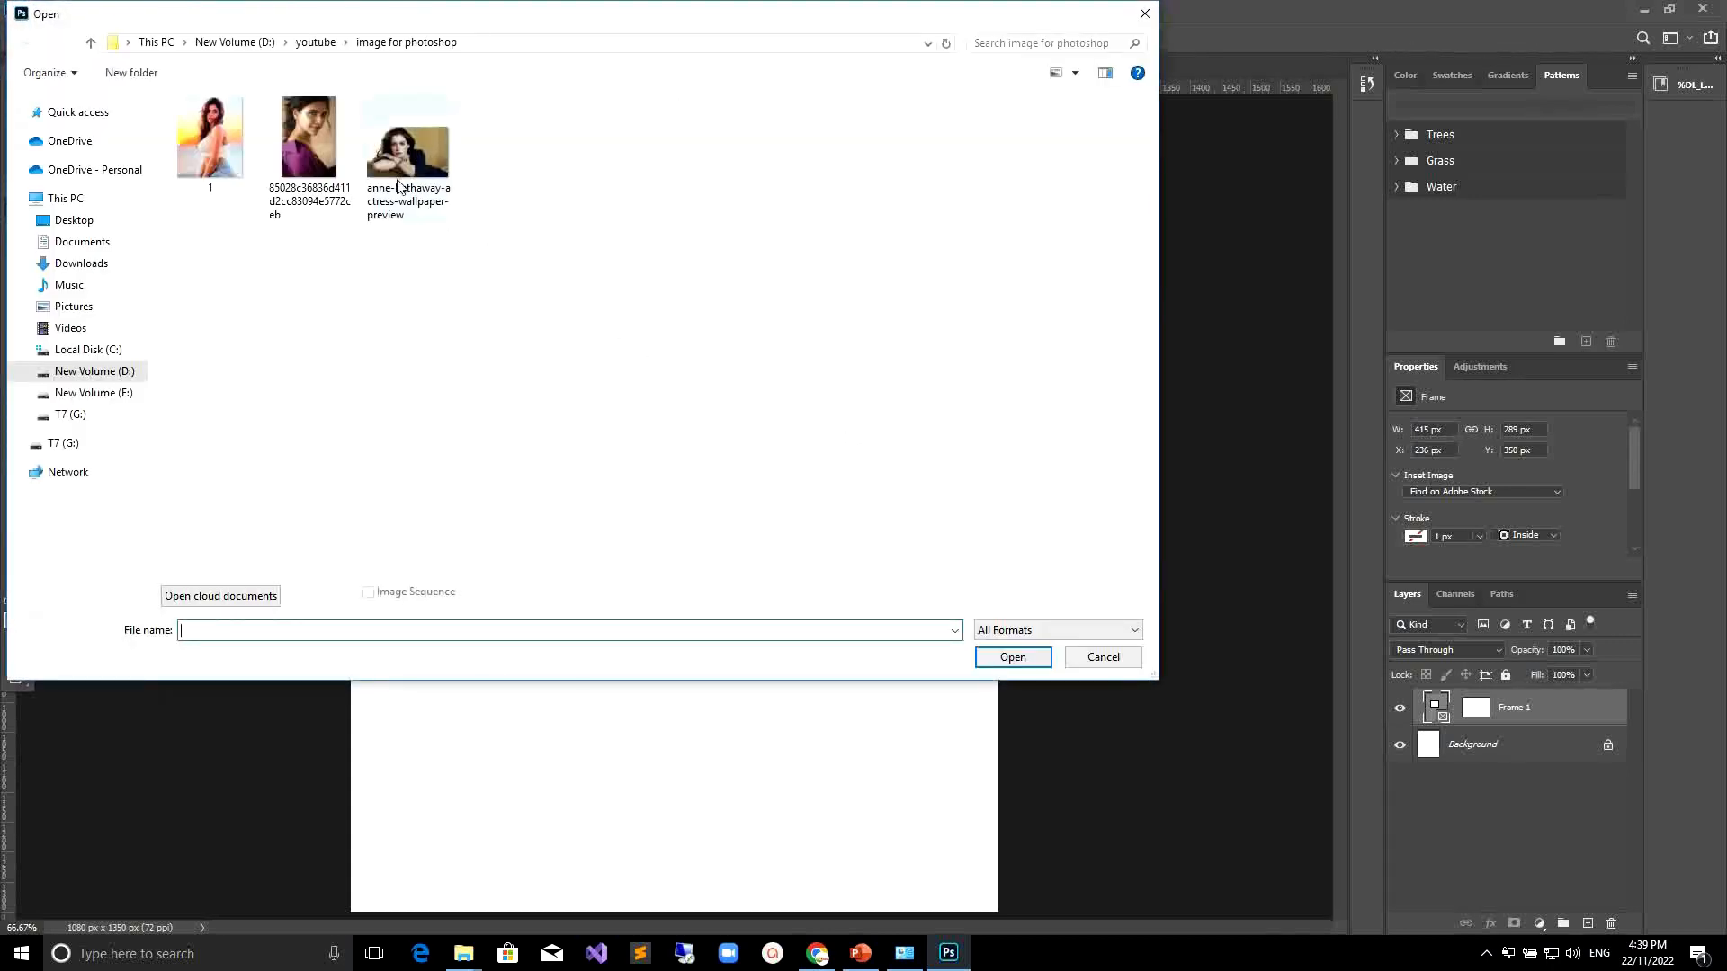
pyautogui.doubleClick(311, 153)
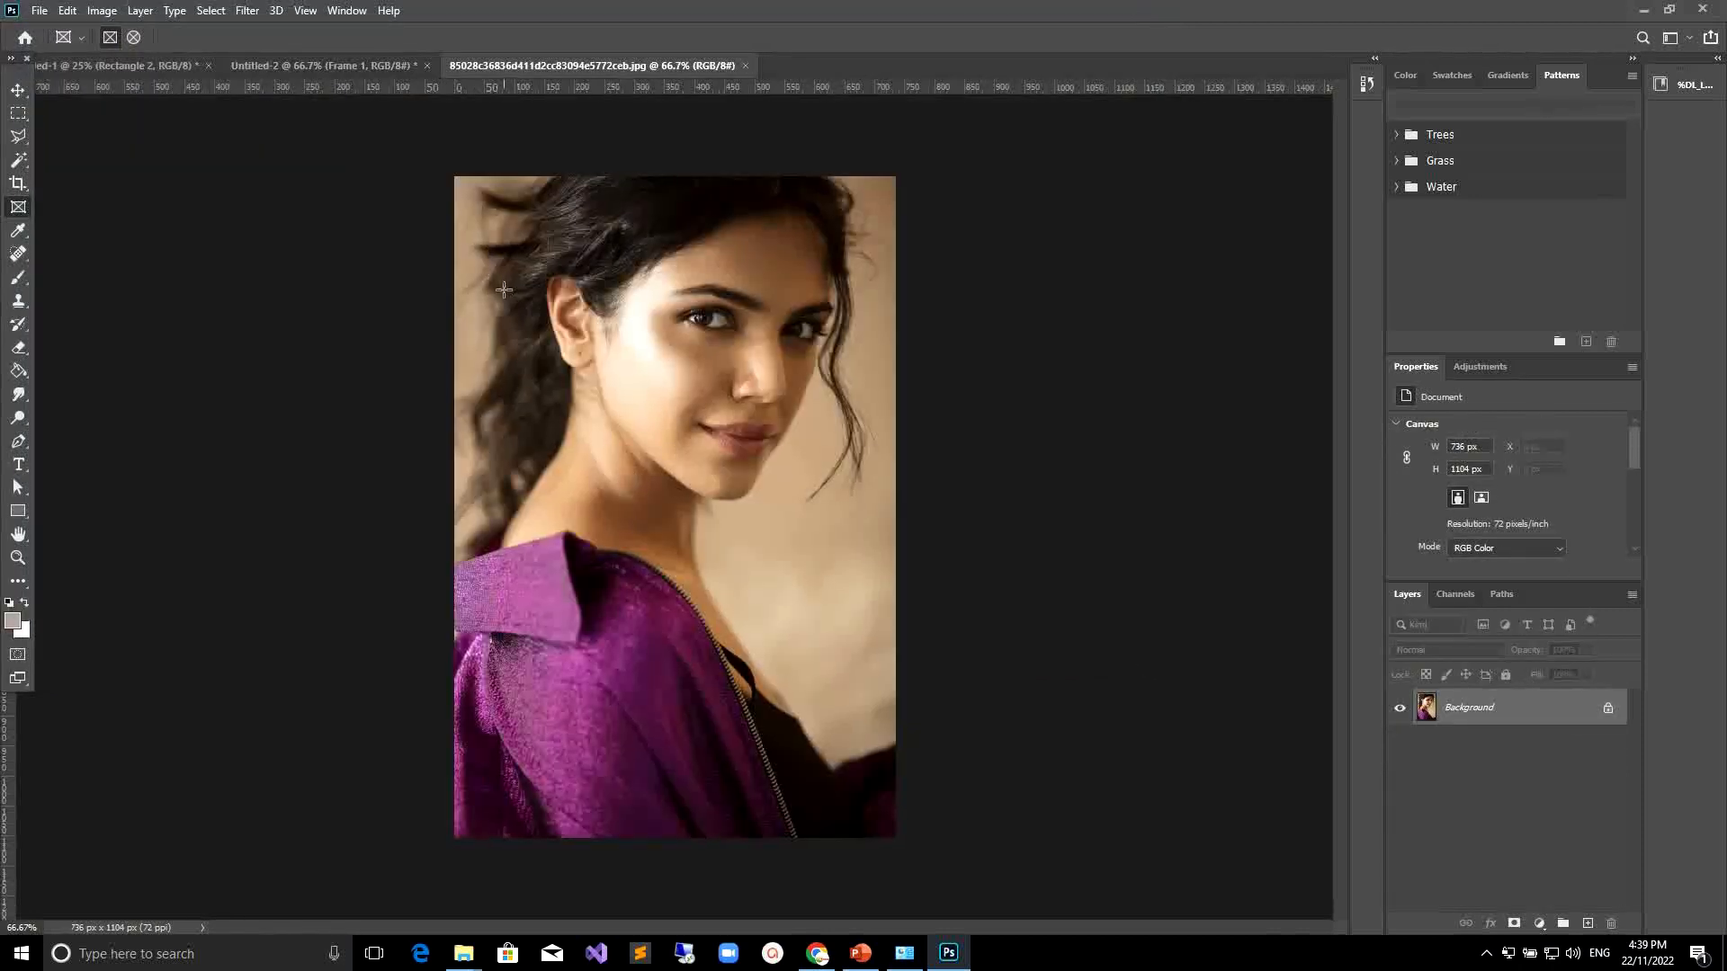
# Select the whole photo and copy it.
pyautogui.hotkey('ctrl', 'a')
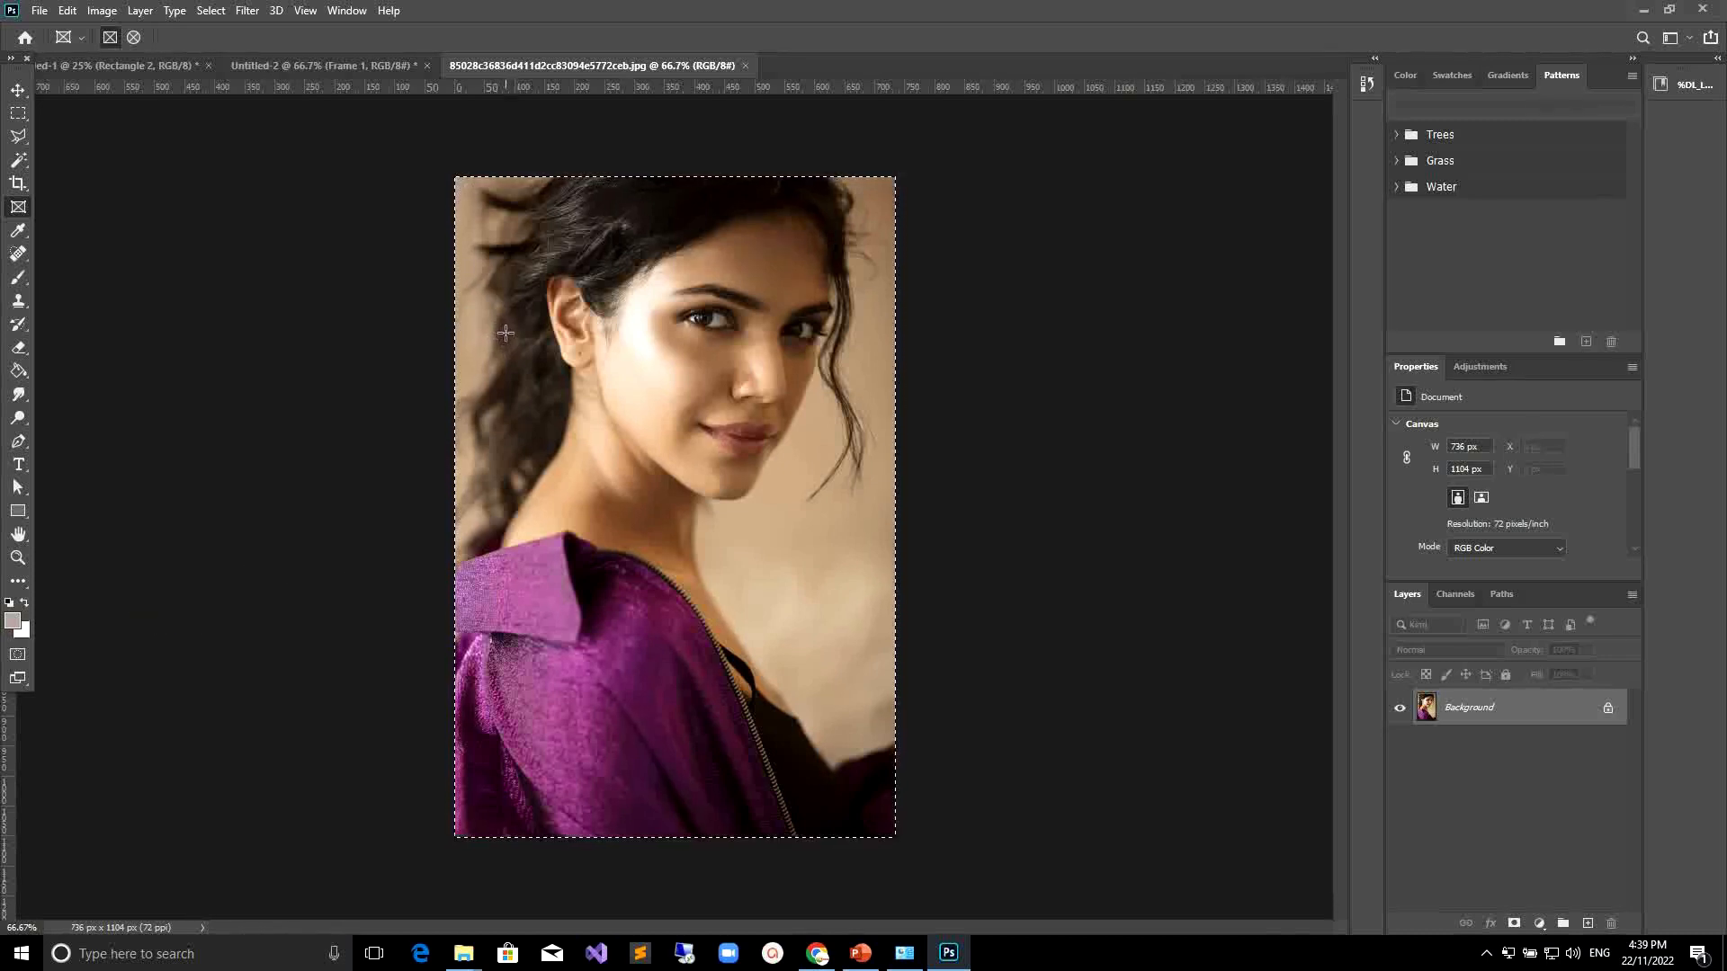
pyautogui.hotkey('ctrl', 'c')
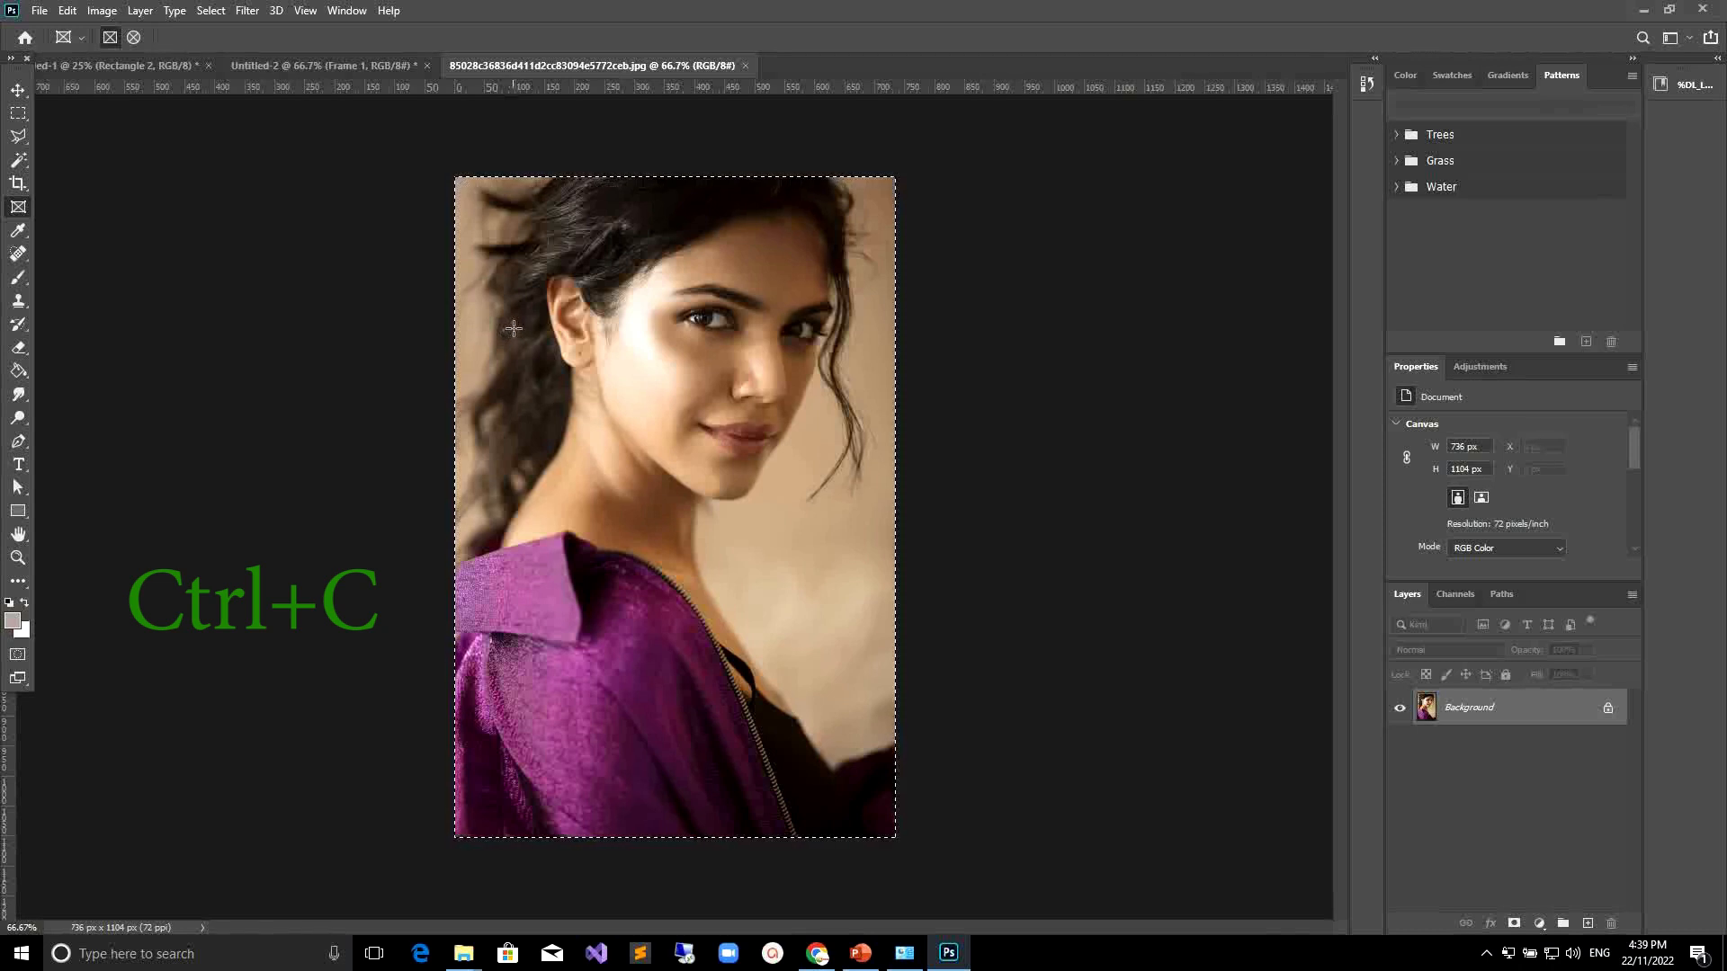
pyautogui.click(68, 11)
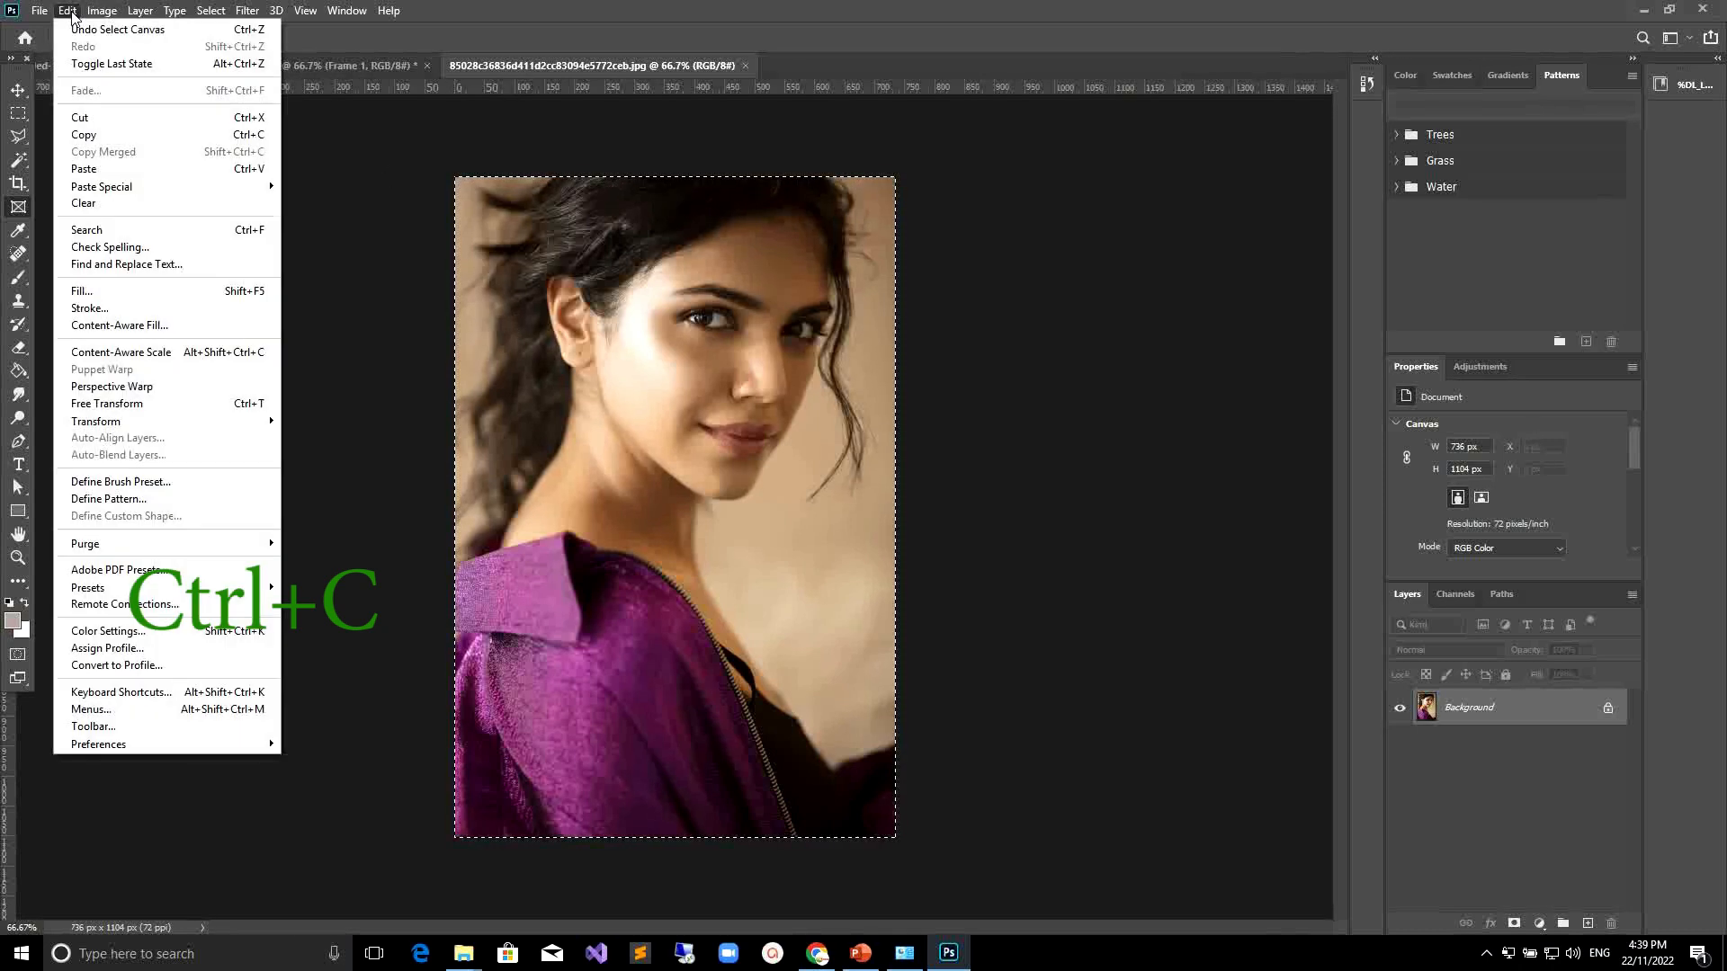
pyautogui.click(86, 135)
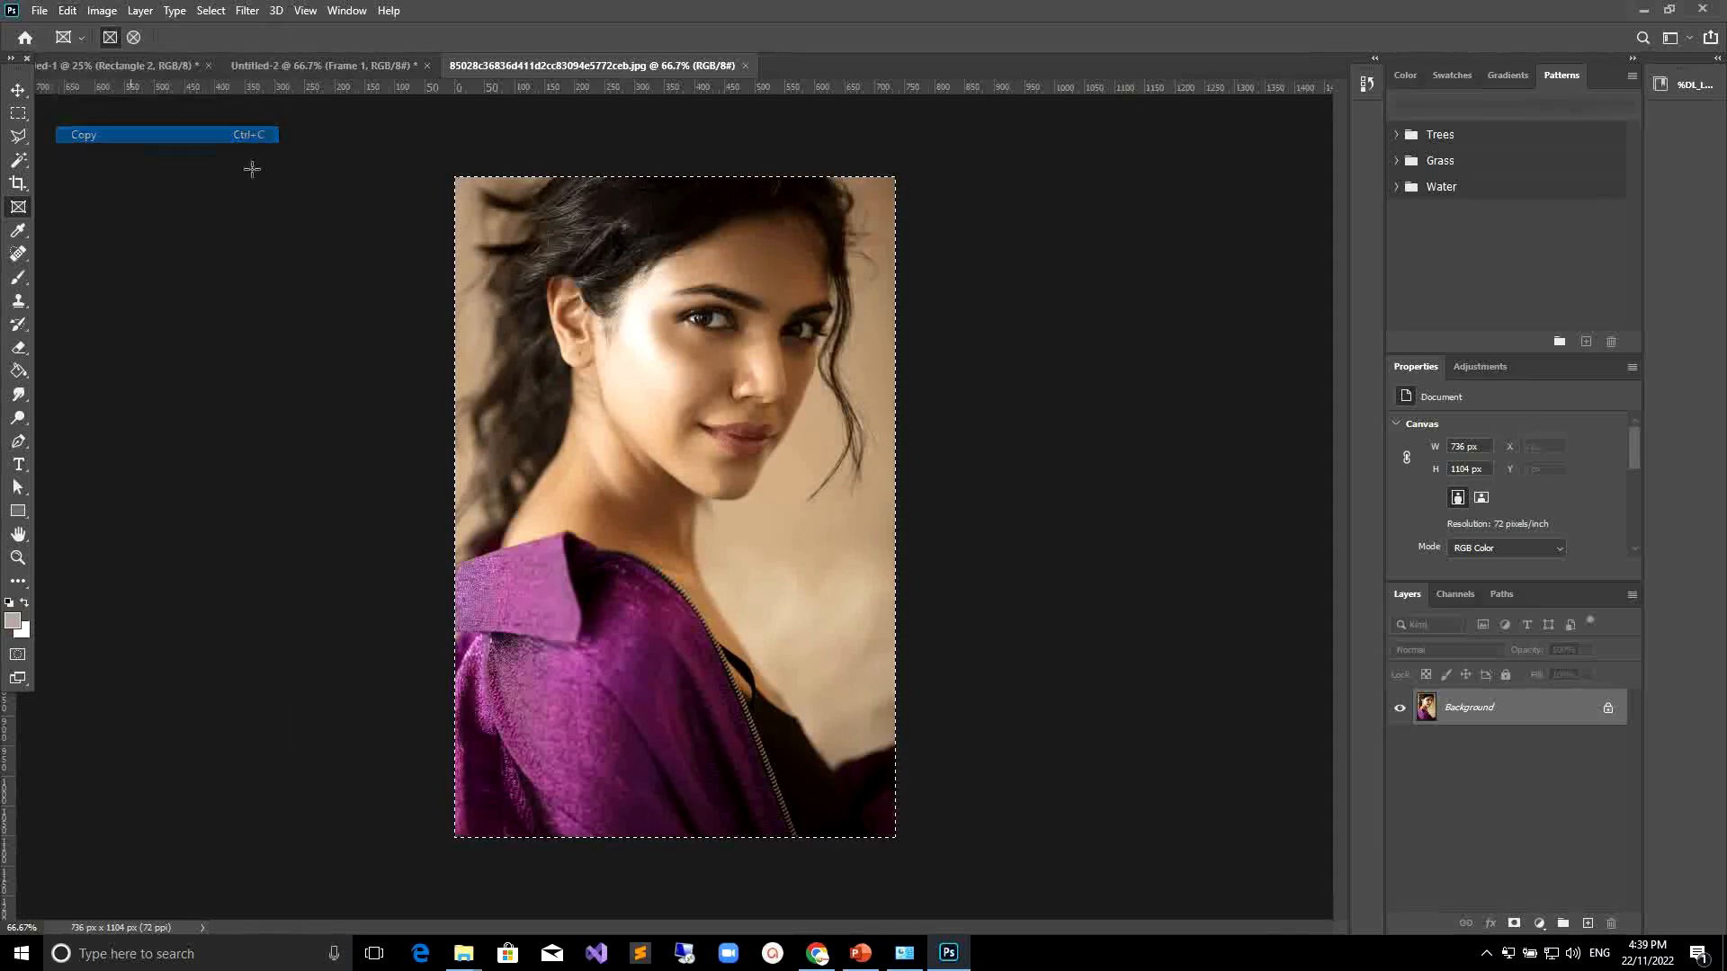
# Switch to the Untitled-2 document and paste the copied photo into it.
pyautogui.click(332, 64)
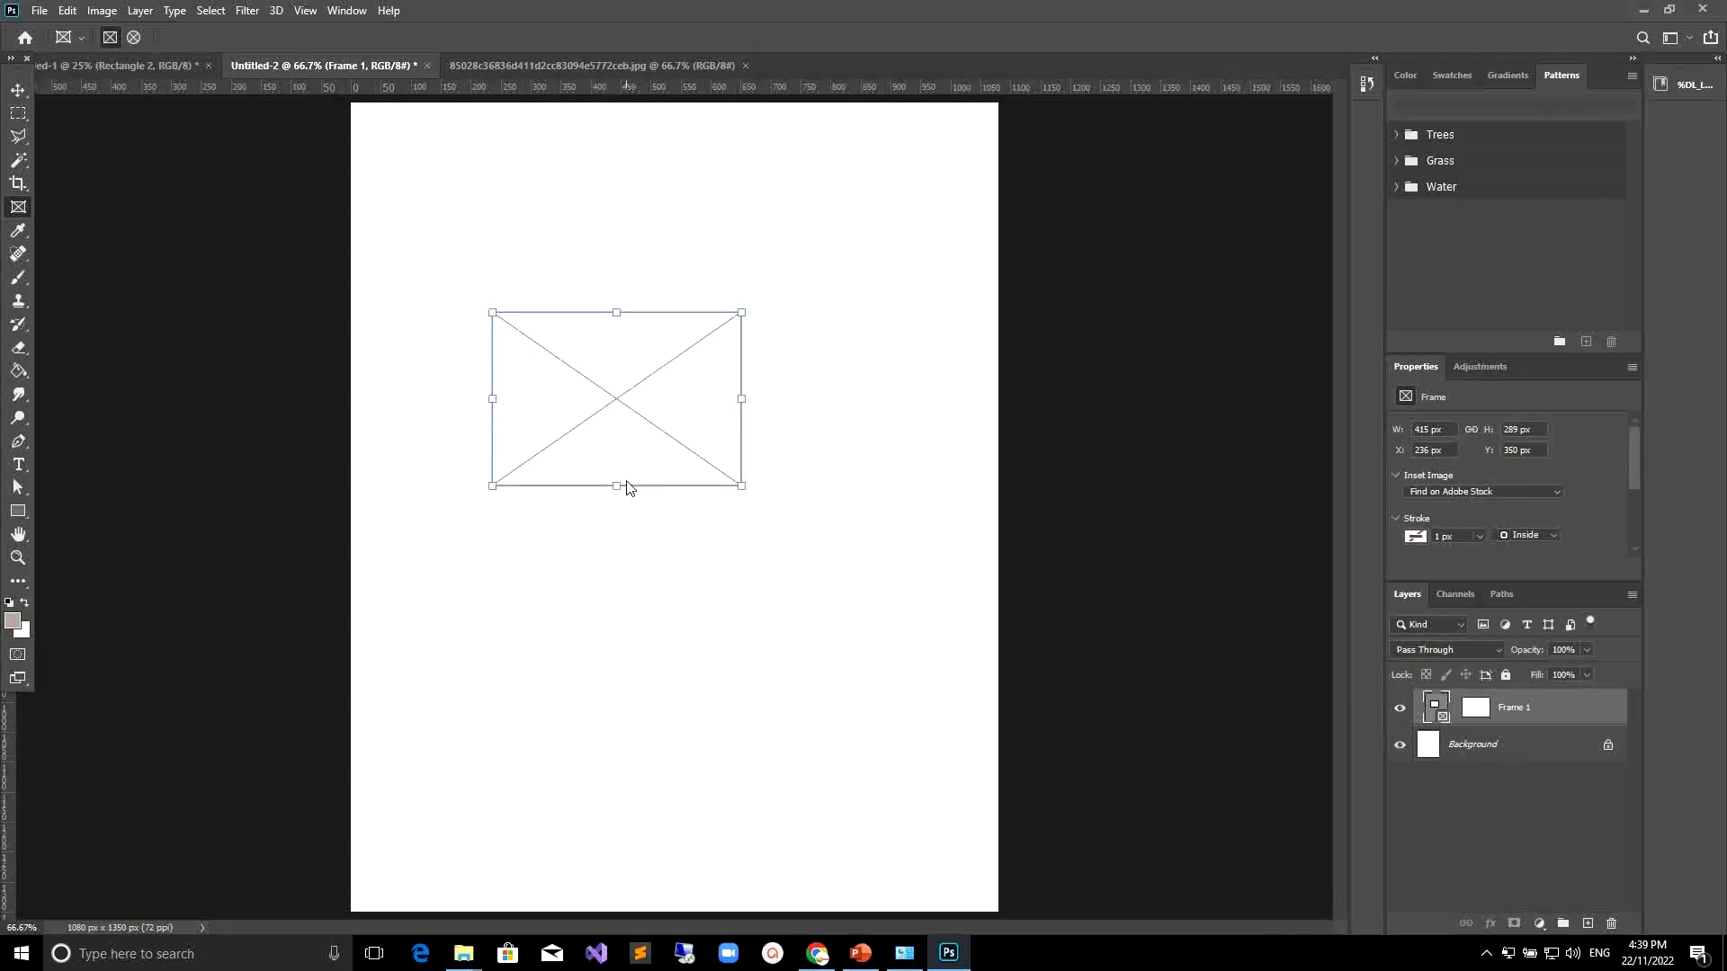
pyautogui.hotkey('ctrl', 'v')
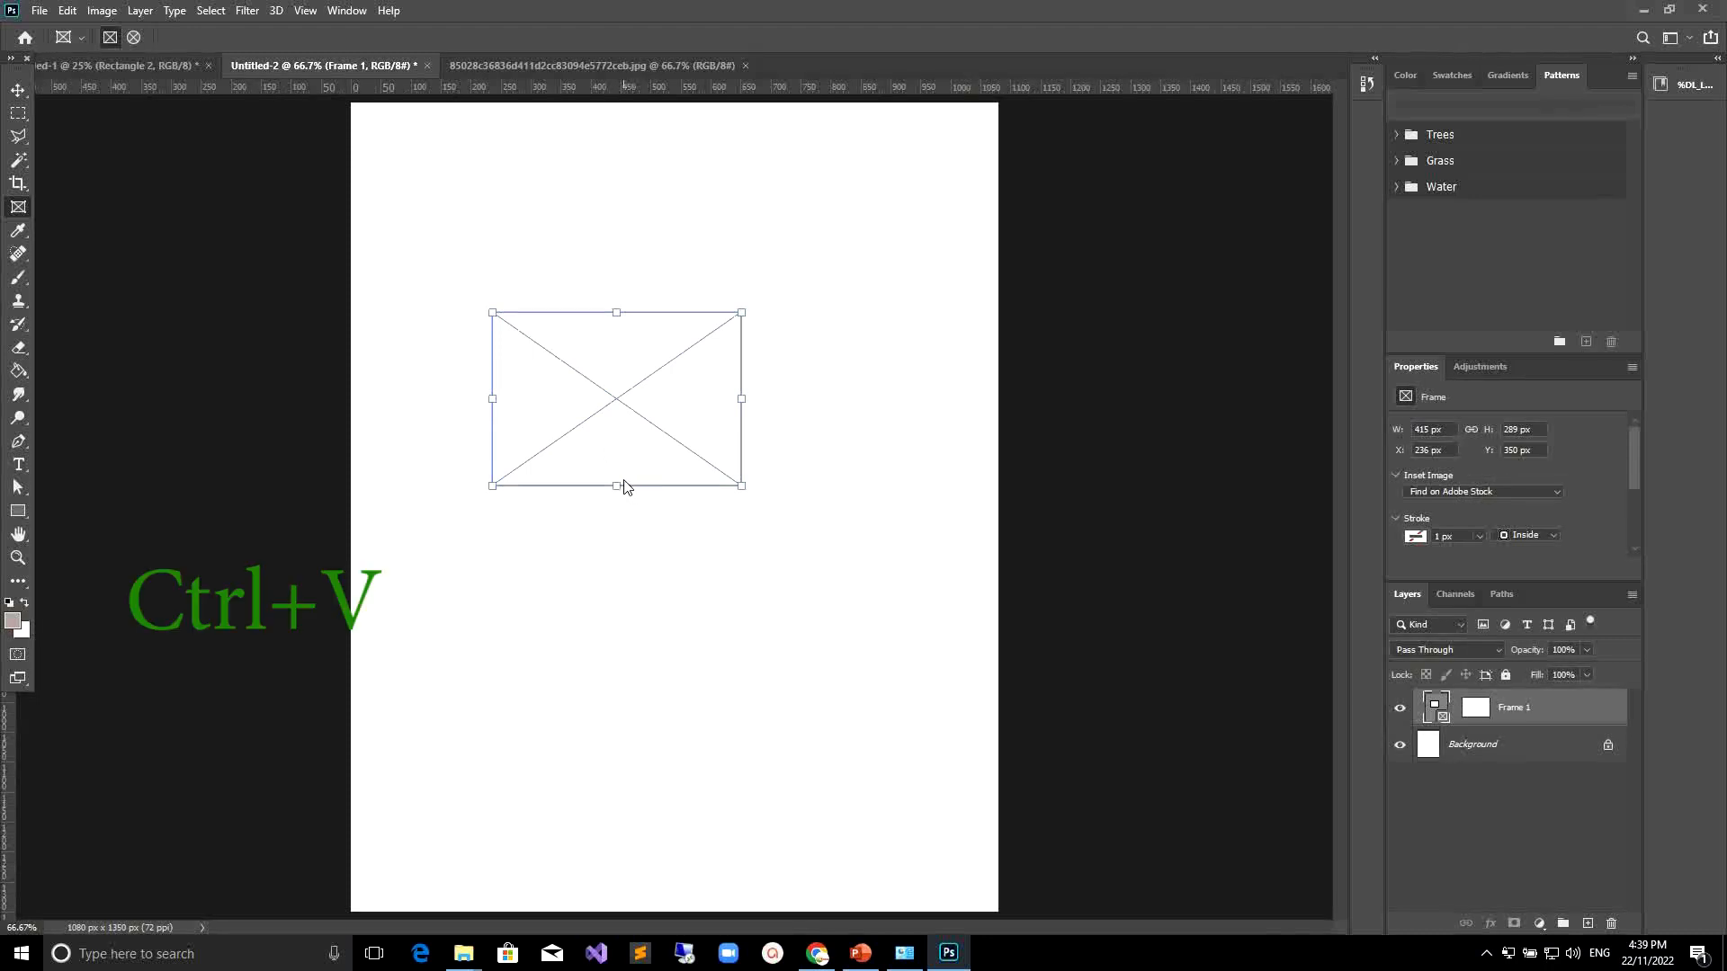
pyautogui.click(67, 10)
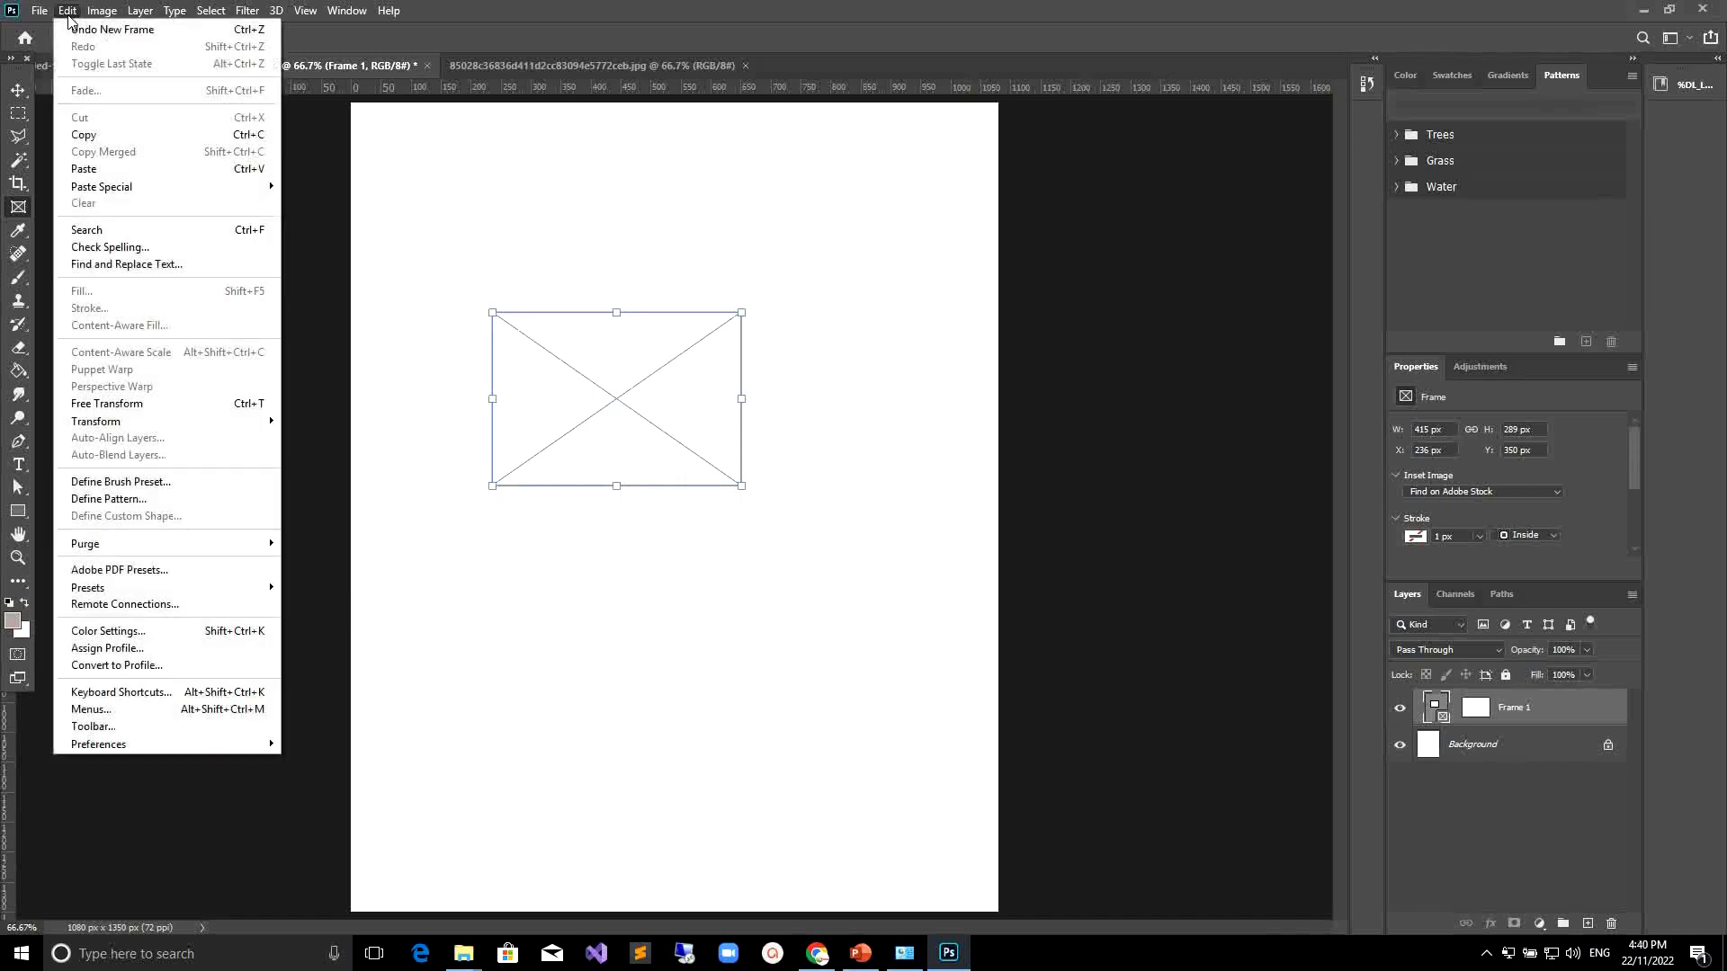
pyautogui.moveTo(105, 187)
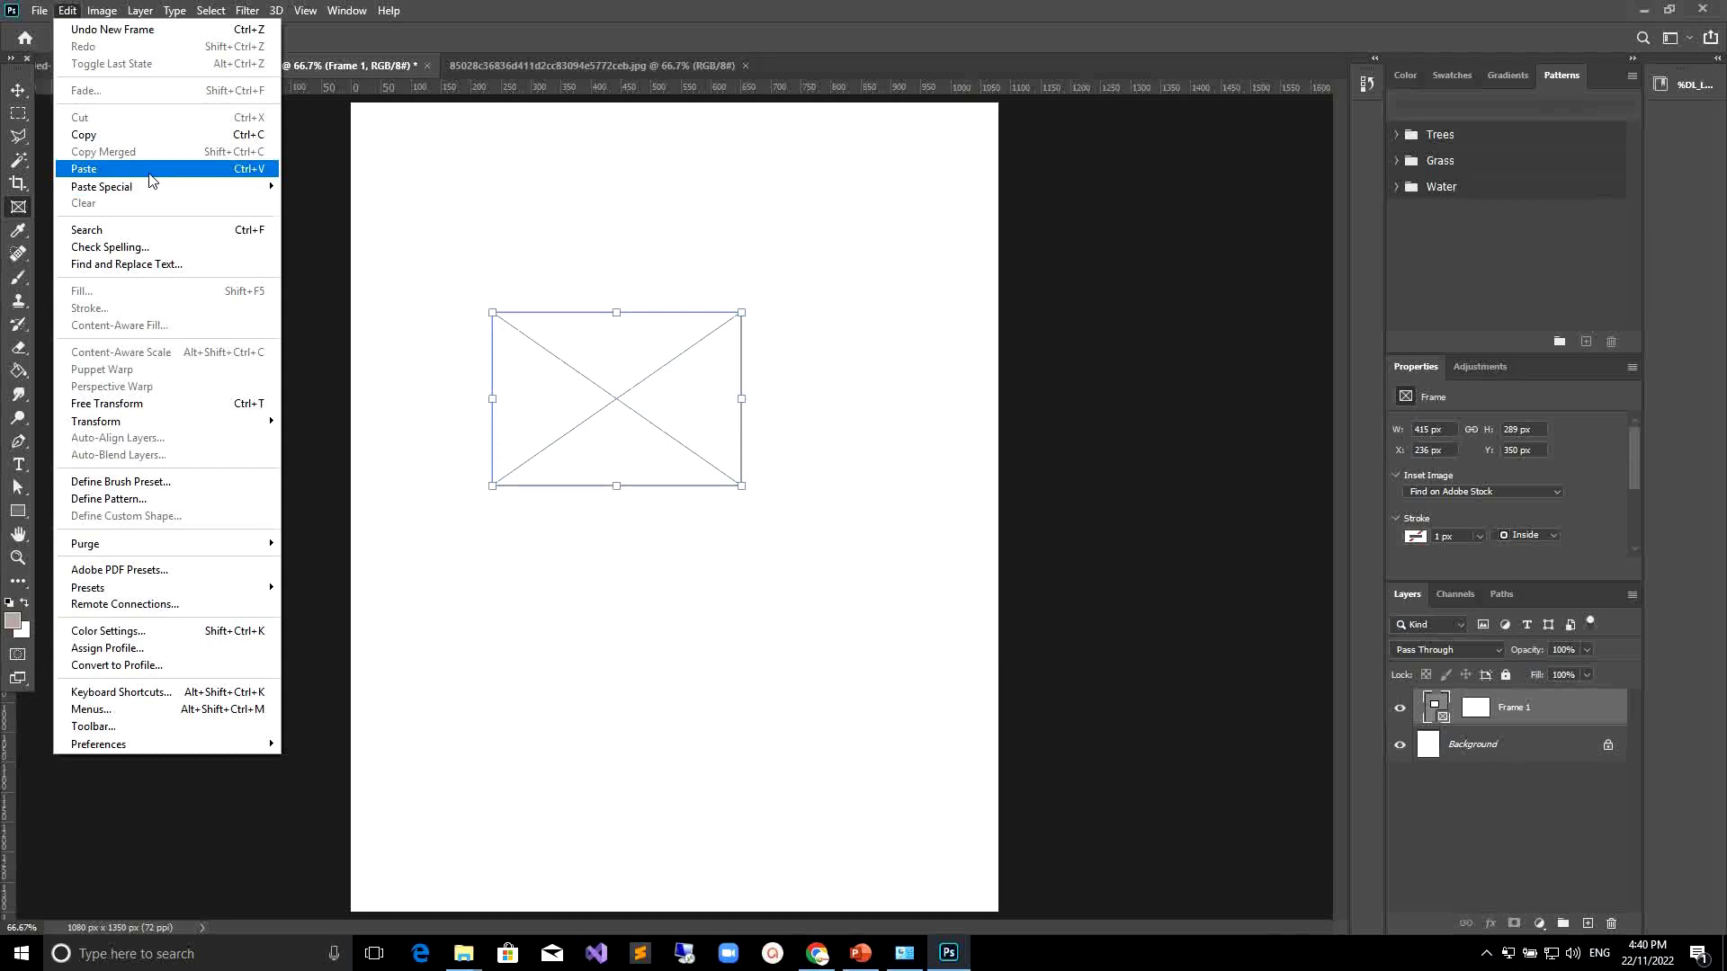
pyautogui.click(153, 169)
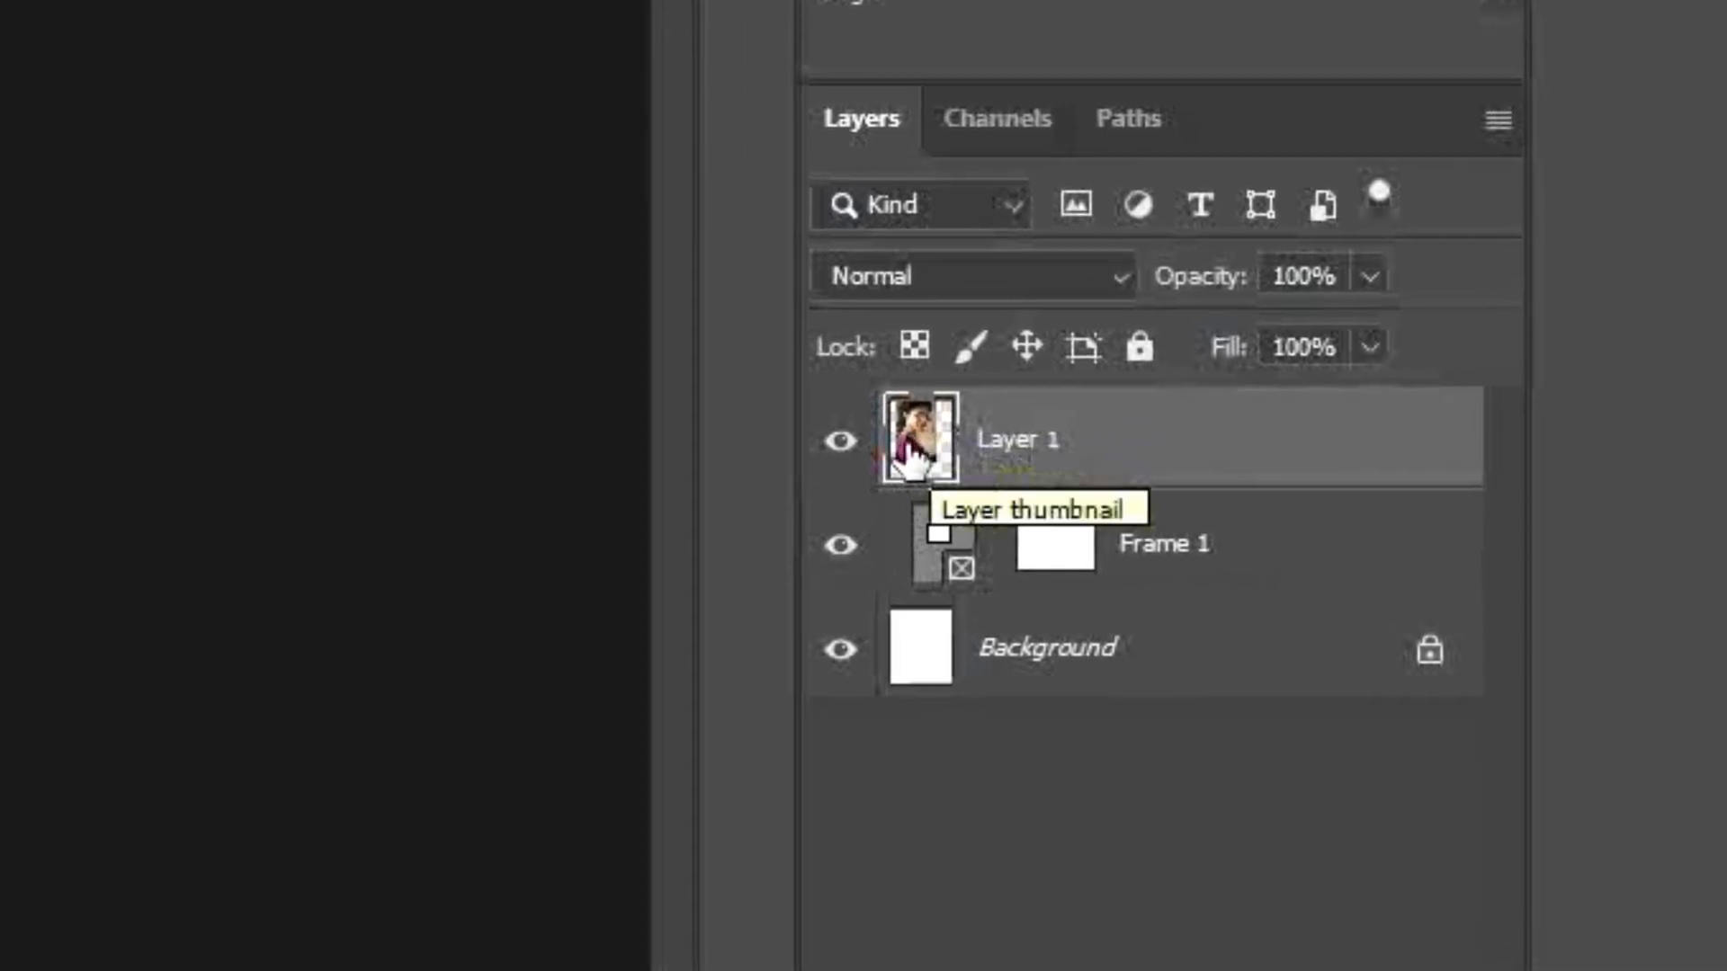
# Drag the photo layer onto the frame layer to place it inside the frame, then shift the photo to show the face.
pyautogui.click(1124, 562)
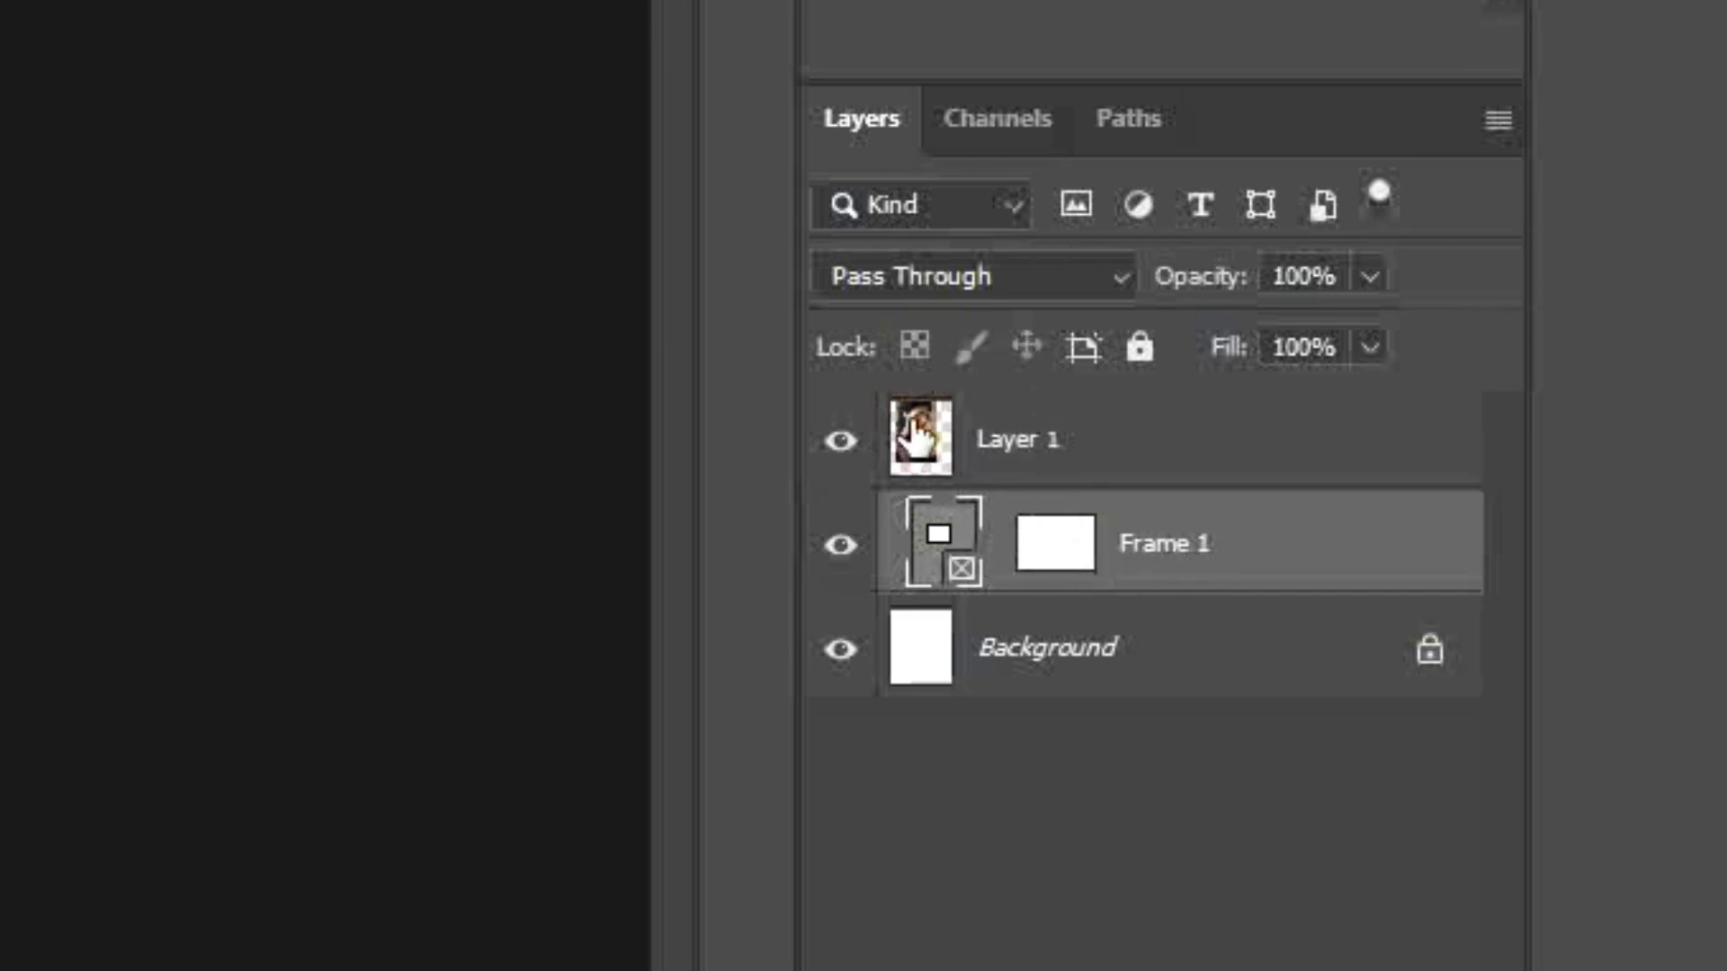
pyautogui.moveTo(917, 435); pyautogui.dragTo(1071, 545)
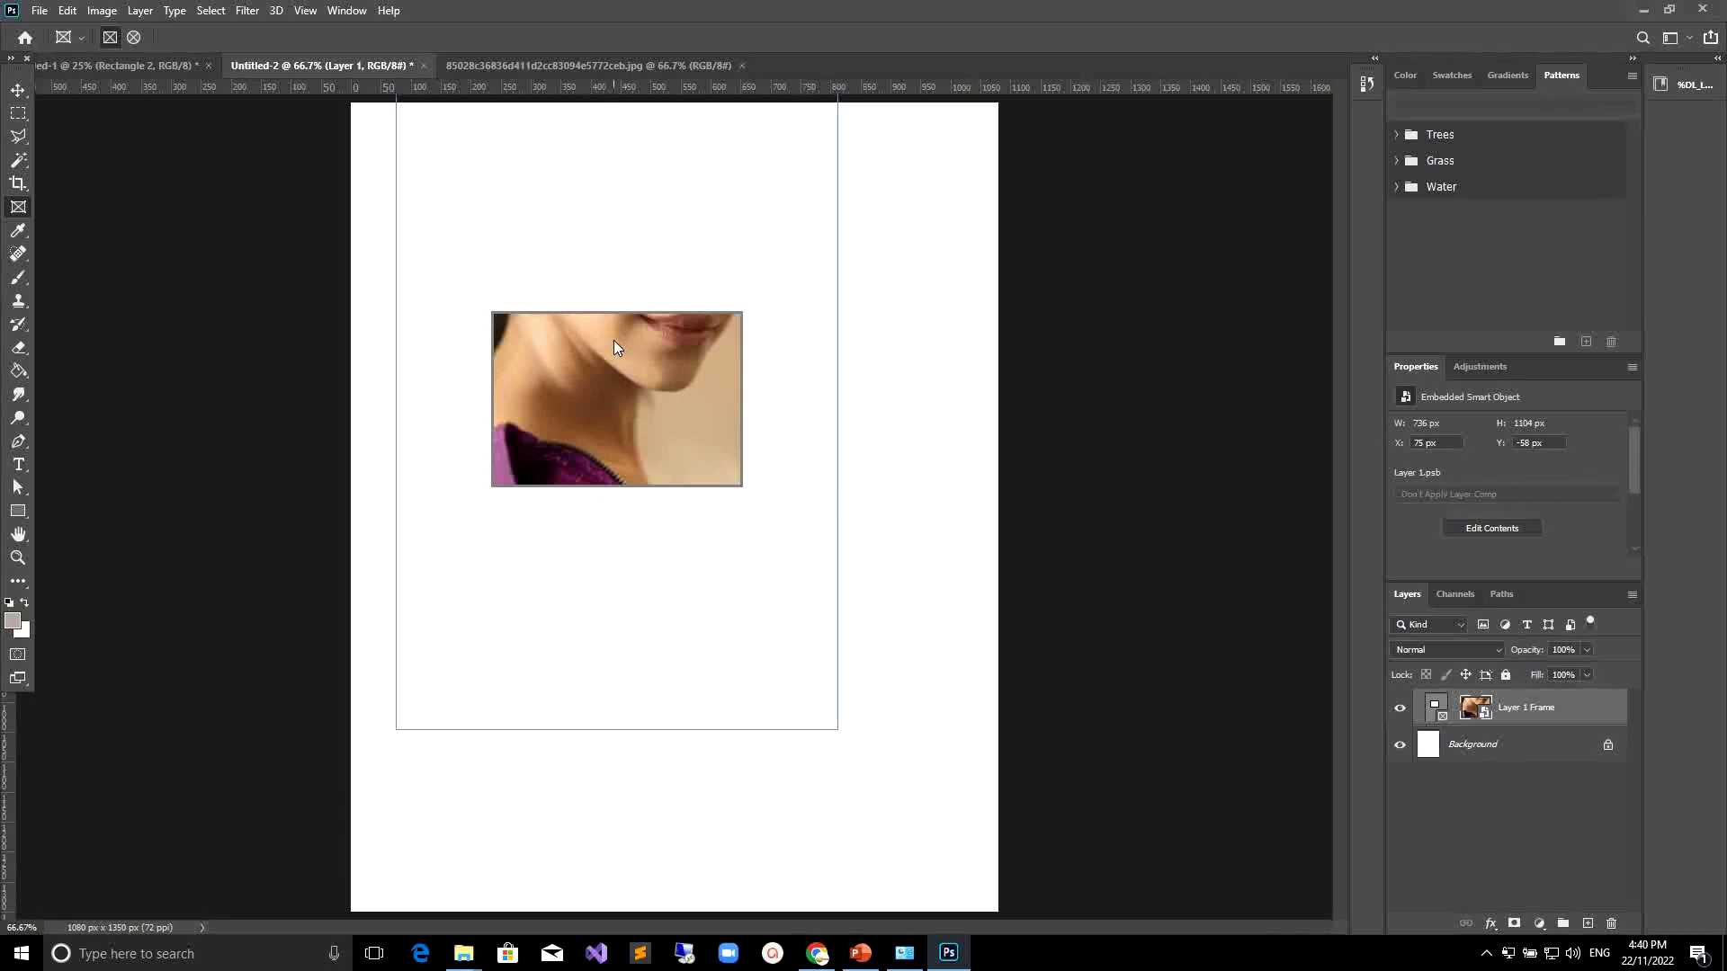
pyautogui.moveTo(617, 349); pyautogui.dragTo(600, 532)
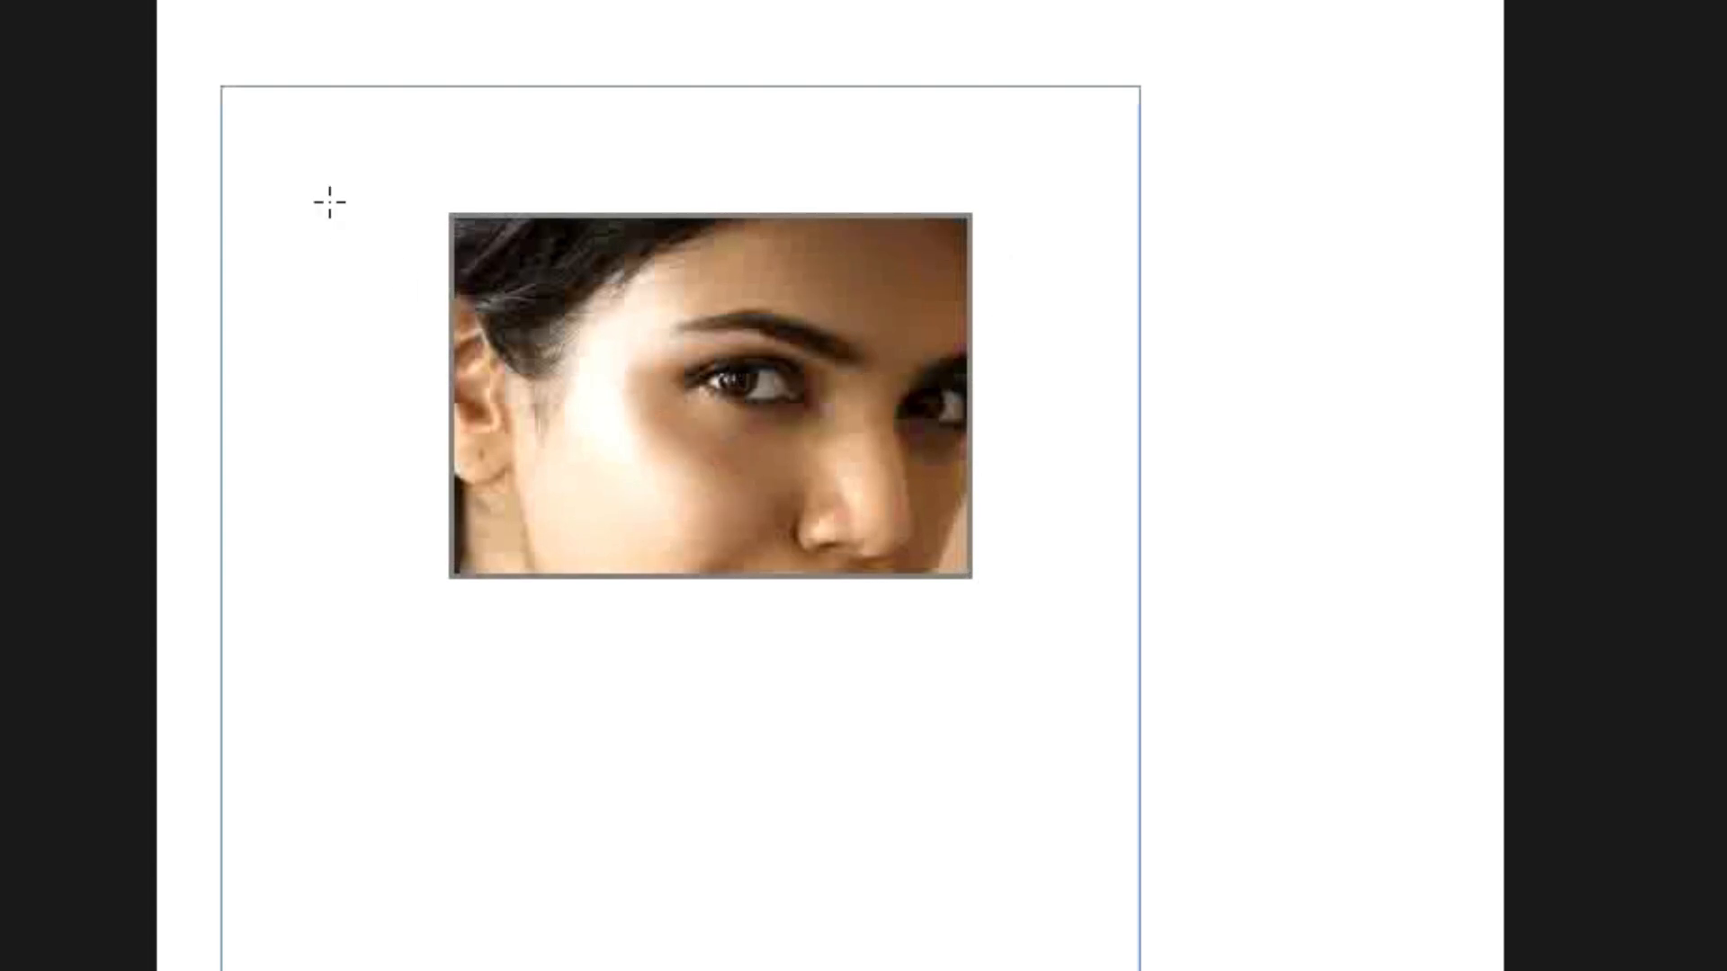
# Move the frame toward the upper part of the canvas, to about X 271 px, Y 168 px.
pyautogui.click(694, 298)
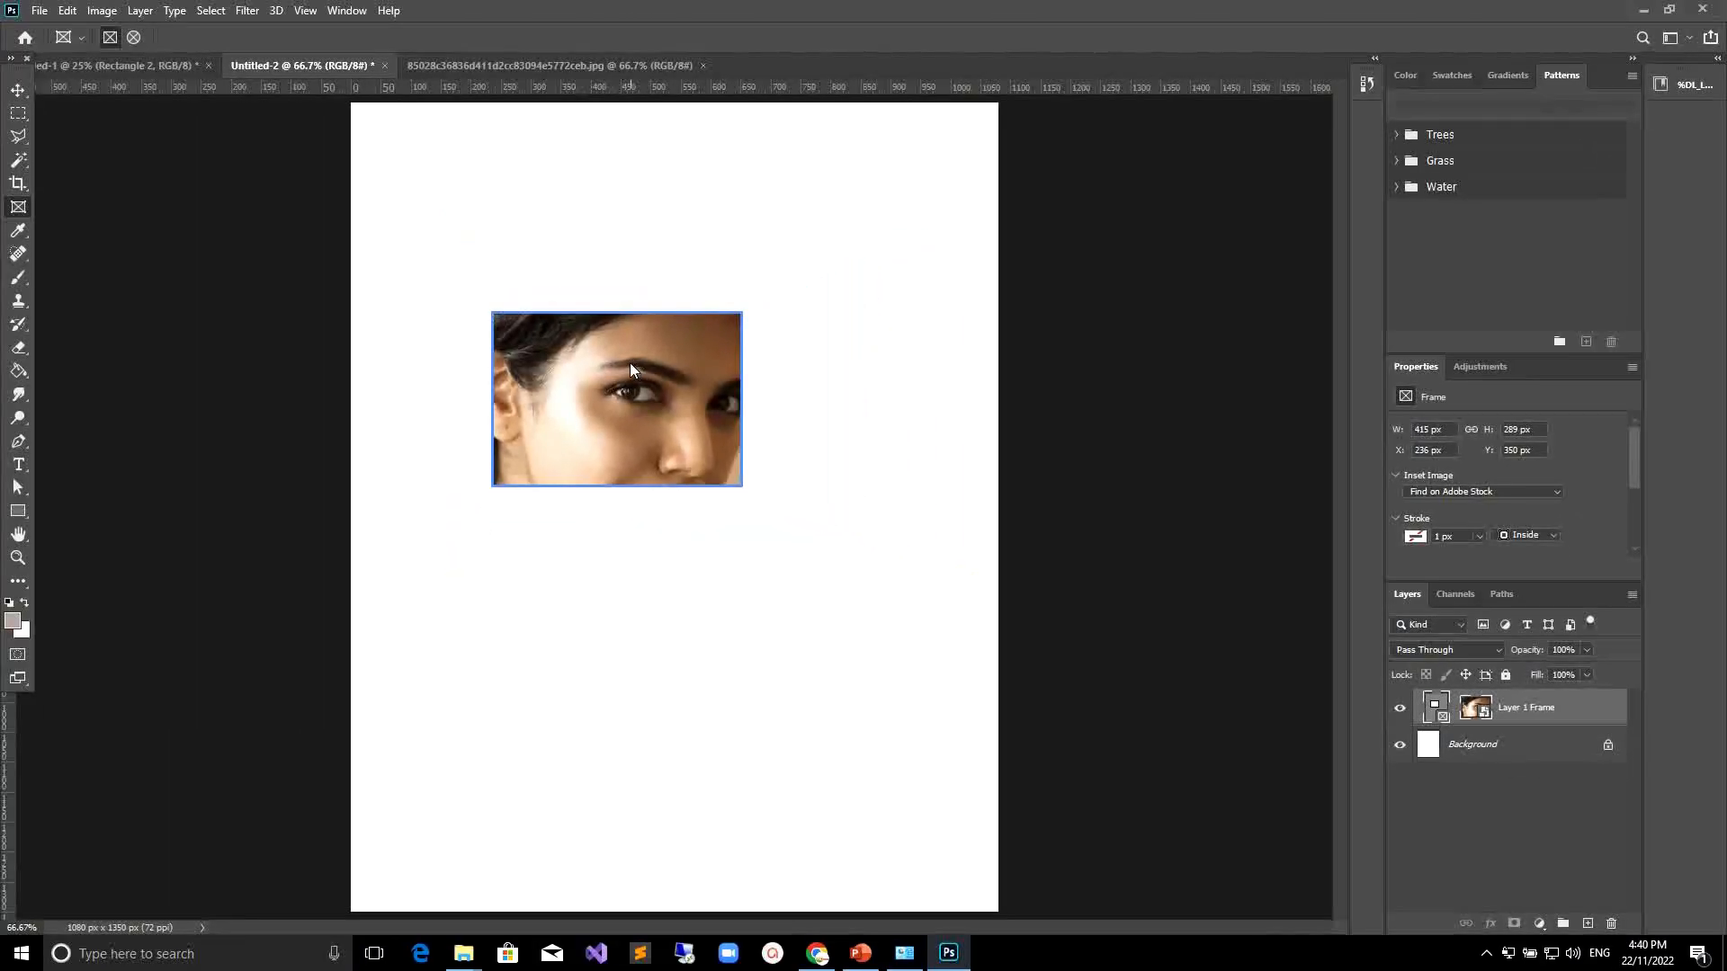
pyautogui.moveTo(594, 344); pyautogui.dragTo(813, 170)
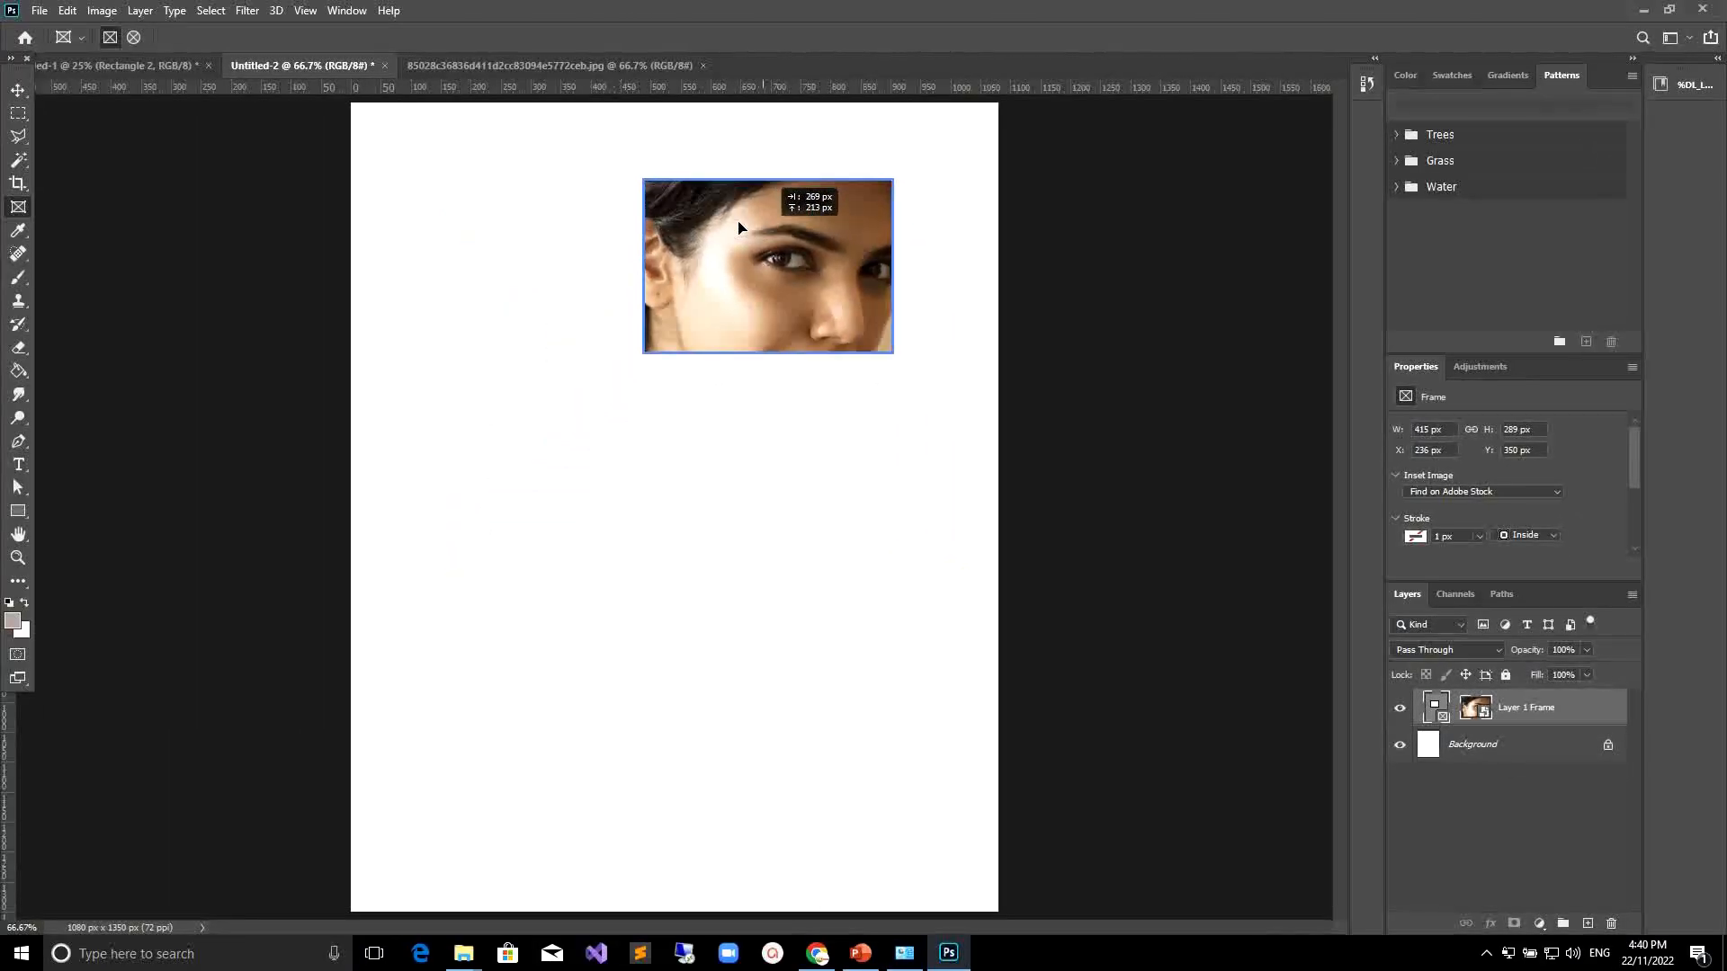
pyautogui.moveTo(739, 227); pyautogui.dragTo(633, 257)
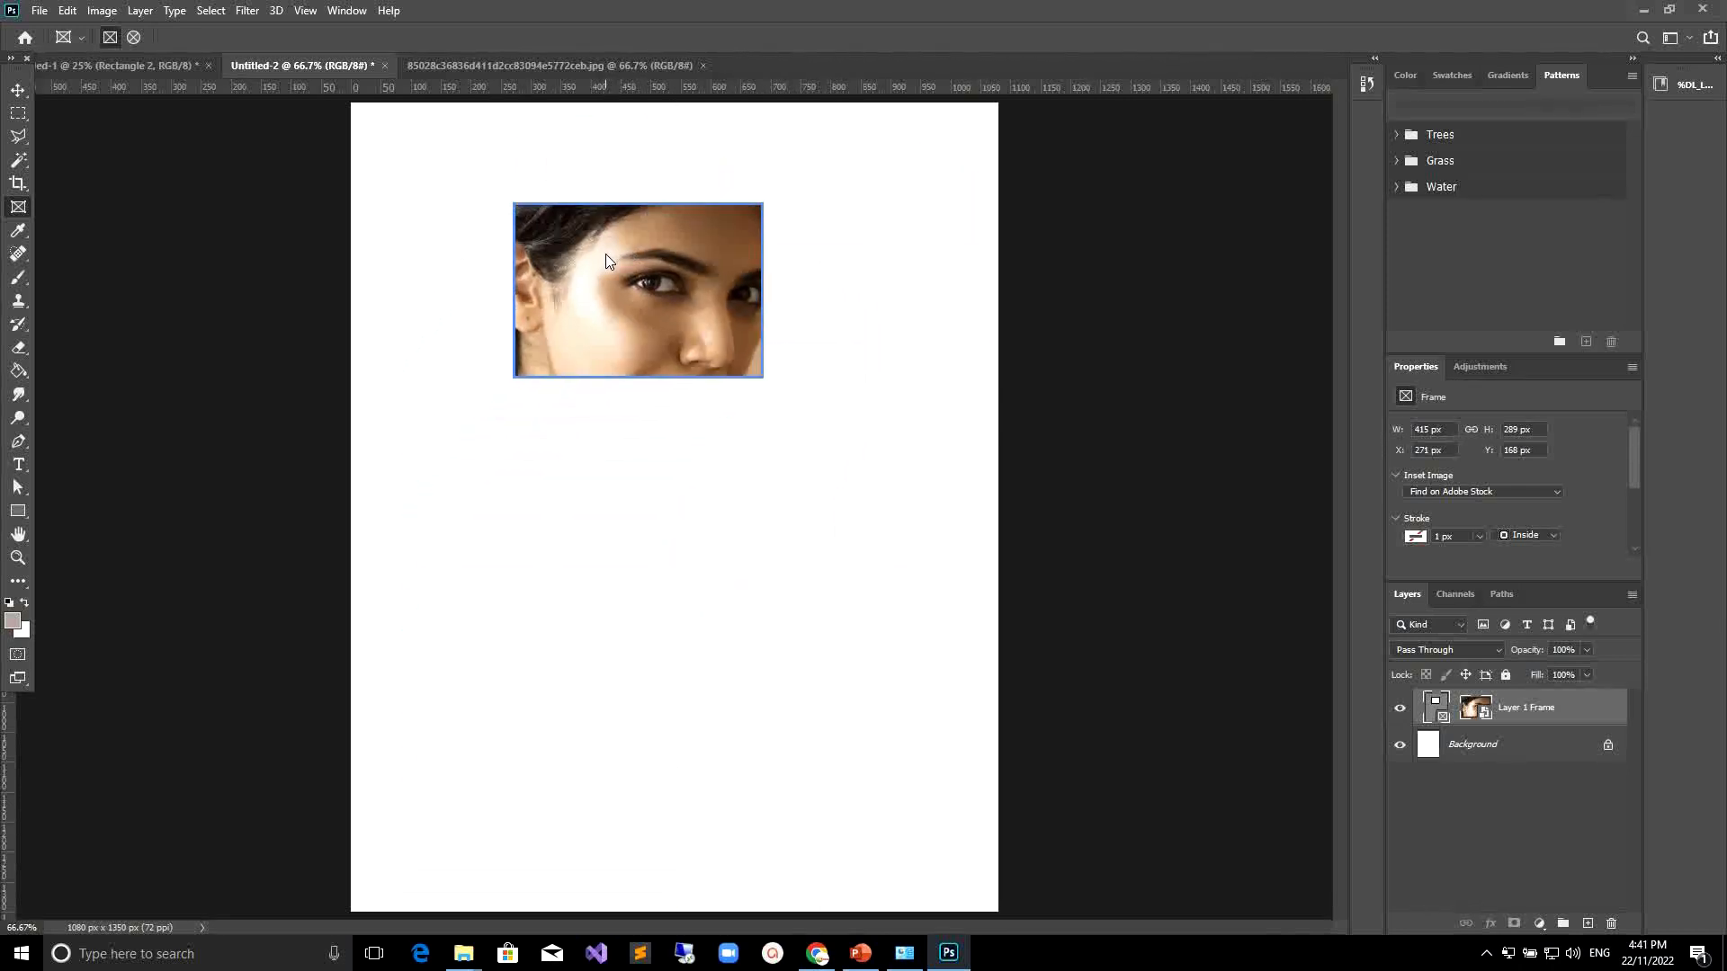
# Scale the photo inside the frame down to about 74% with Free Transform and reposition it.
pyautogui.click(606, 253)
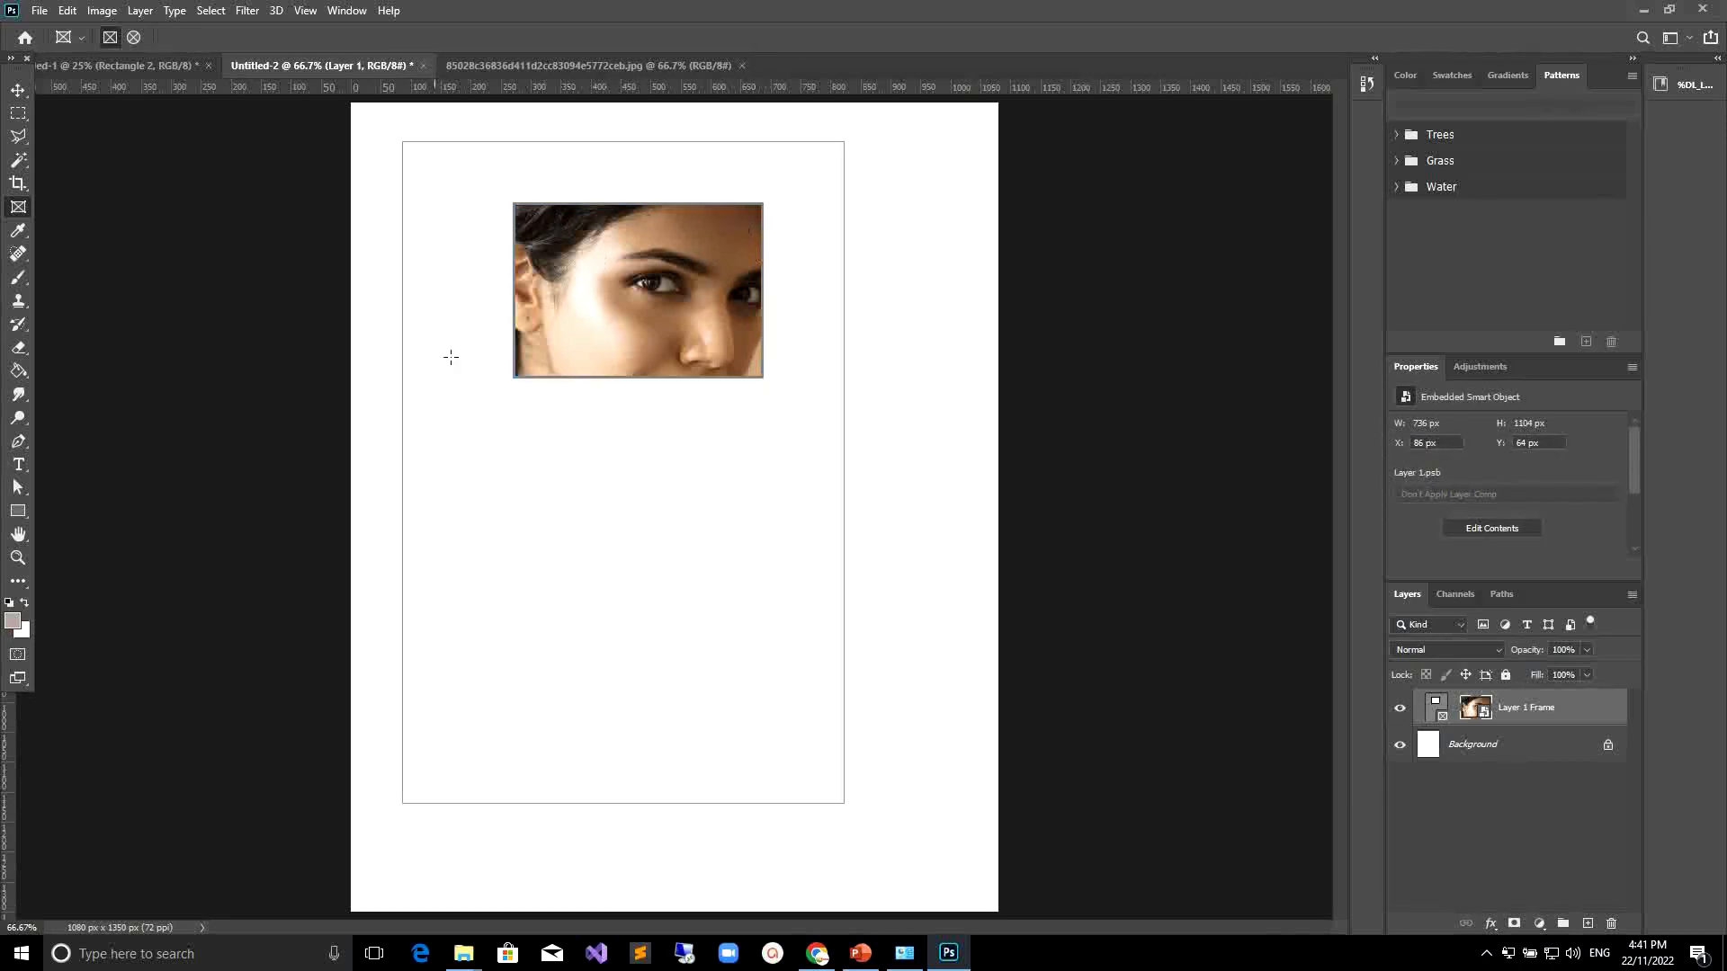
pyautogui.moveTo(644, 261)
pyautogui.mouseDown()
pyautogui.moveTo(629, 309)
pyautogui.moveTo(575, 295)
pyautogui.moveTo(701, 185)
pyautogui.moveTo(750, 292)
pyautogui.moveTo(608, 289)
pyautogui.moveTo(608, 259)
pyautogui.moveTo(666, 297)
pyautogui.moveTo(633, 272)
pyautogui.mouseUp()
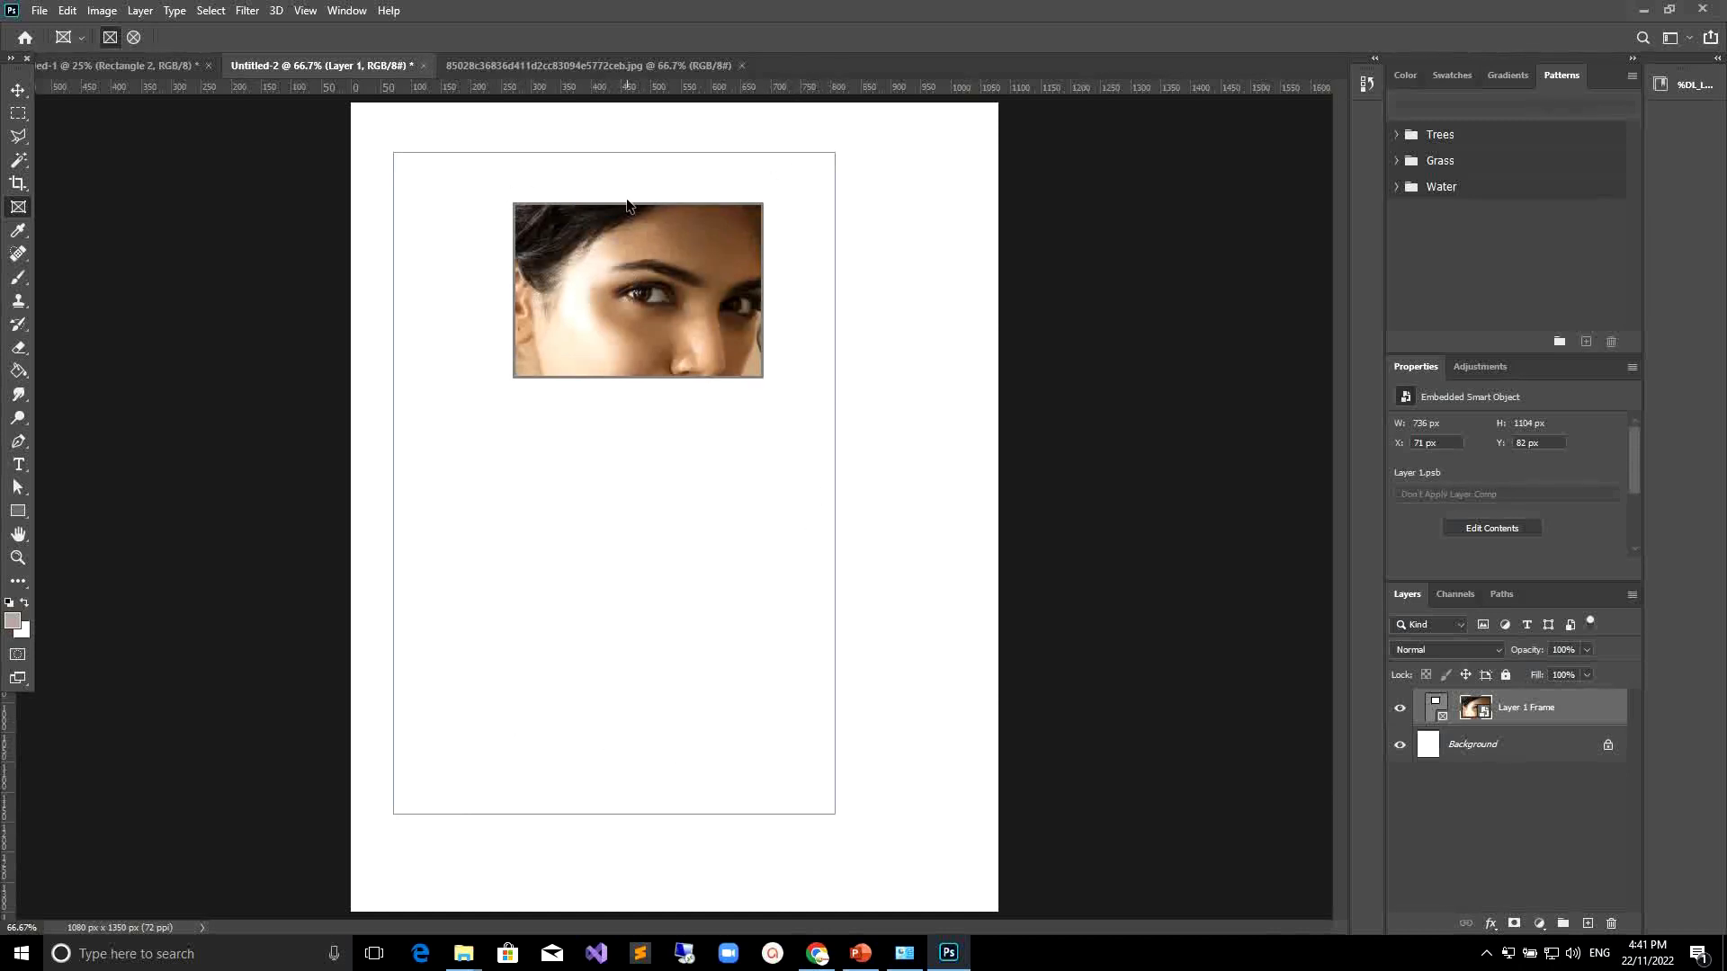
pyautogui.hotkey('ctrl', 't')
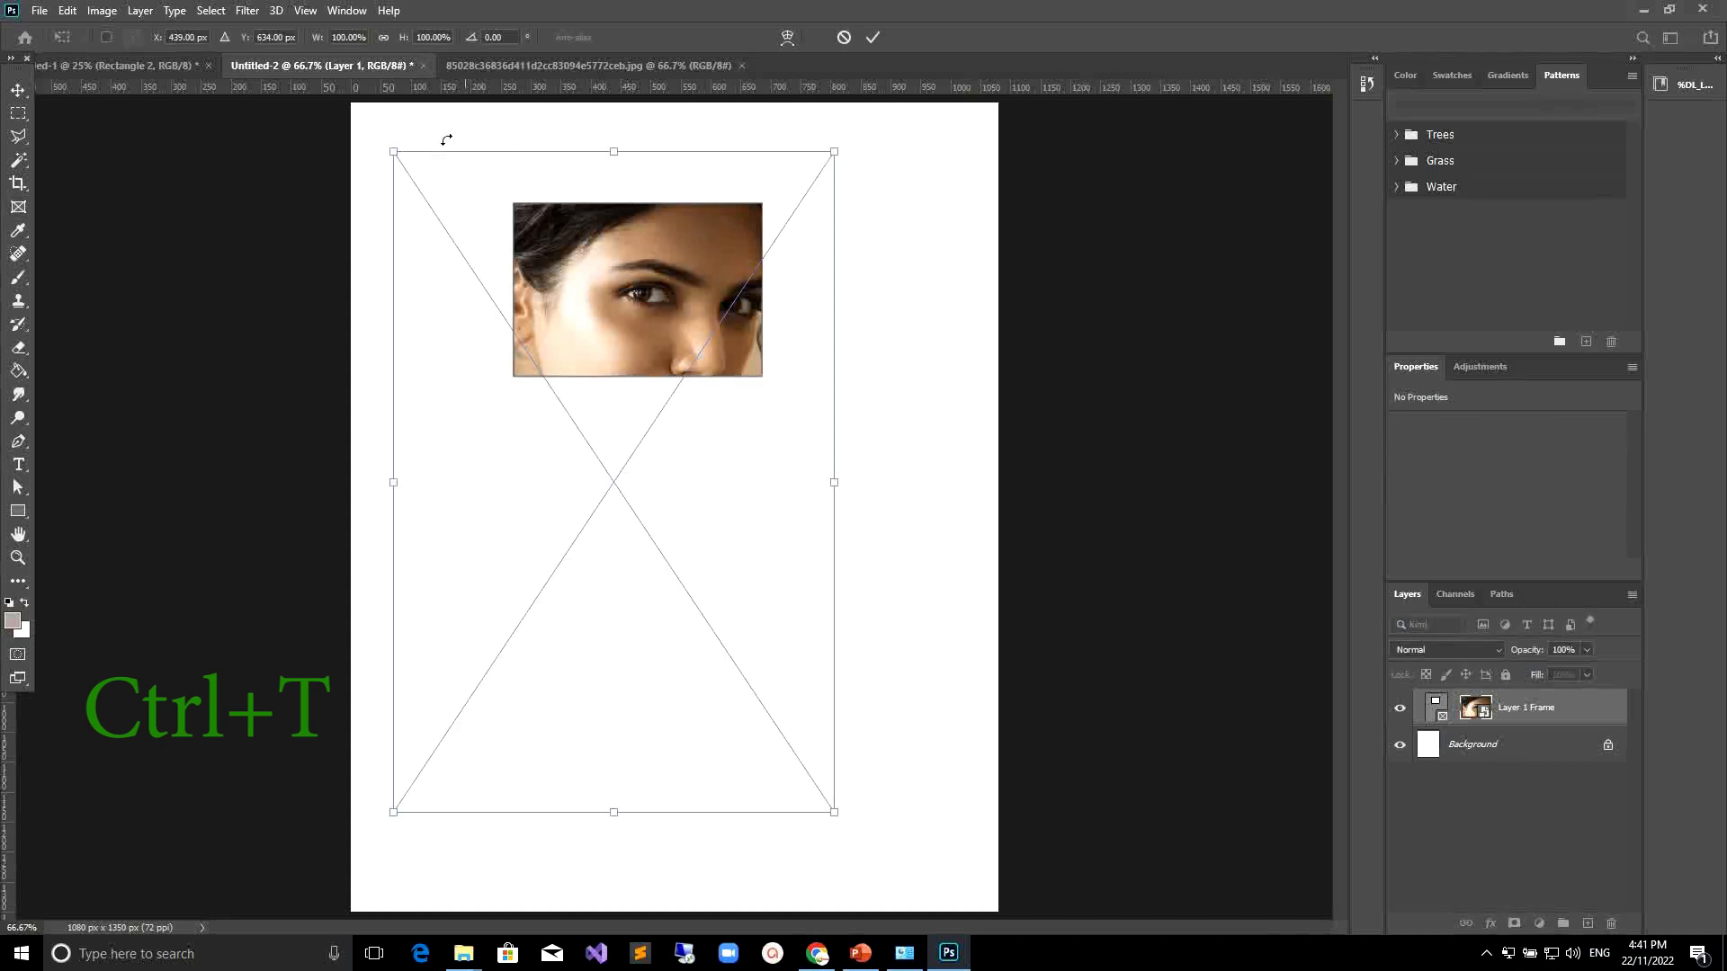
pyautogui.moveTo(393, 811); pyautogui.dragTo(394, 812)
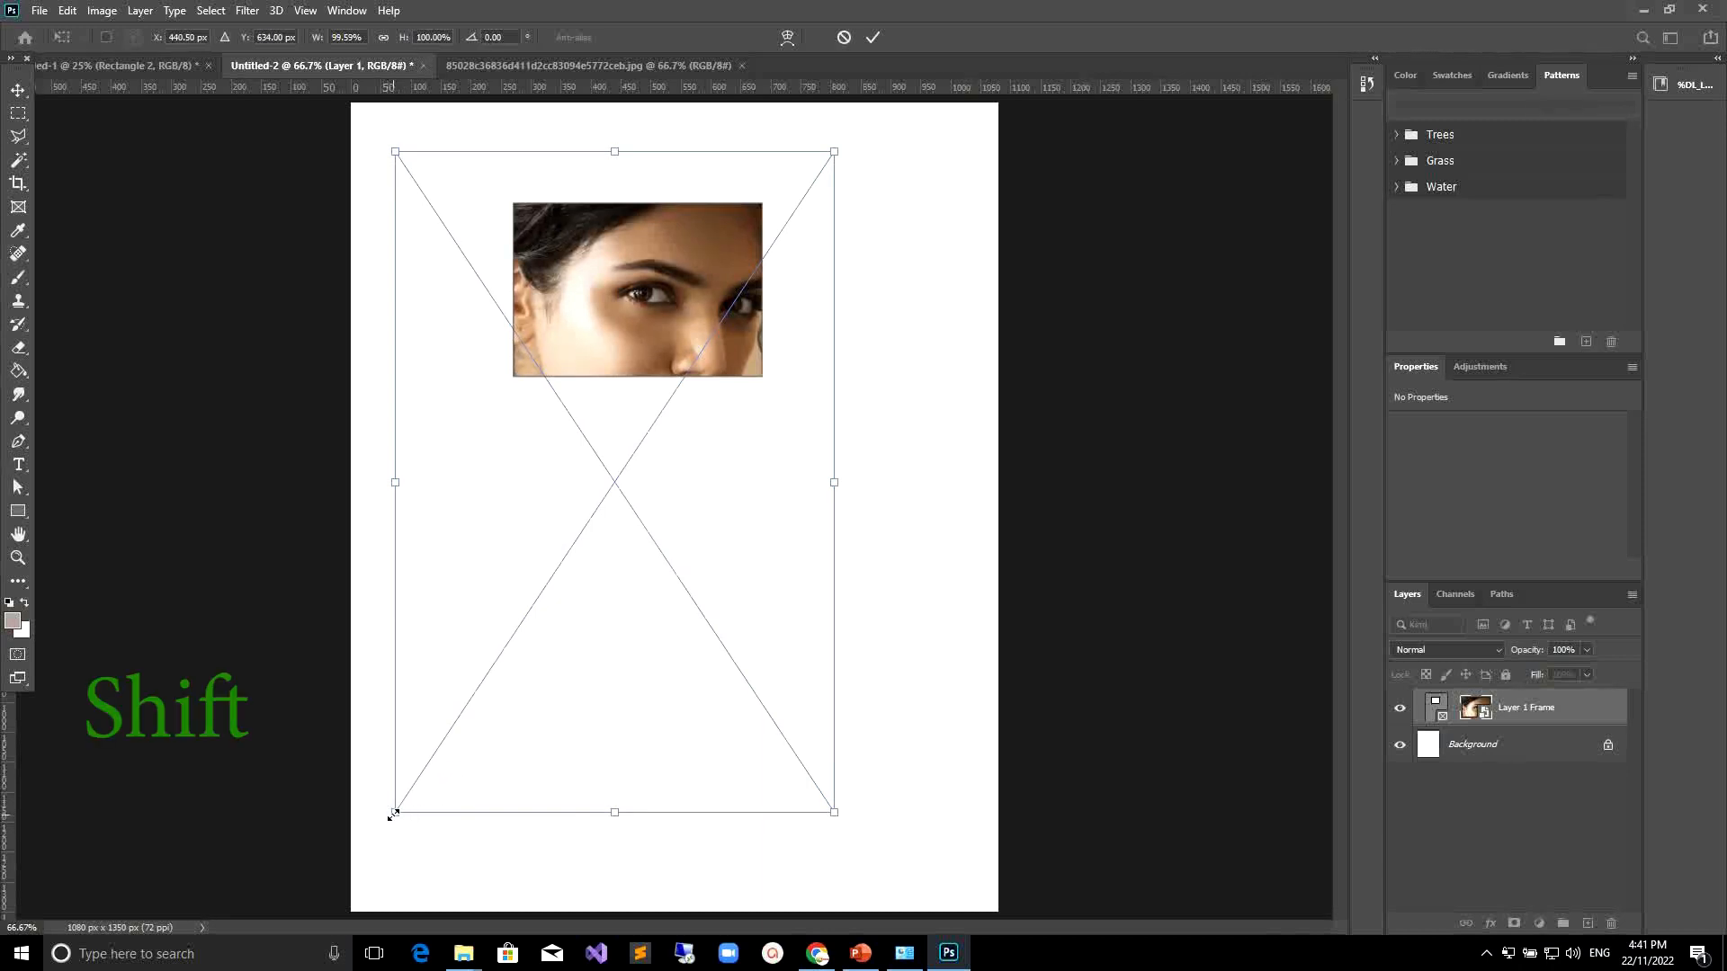
pyautogui.moveTo(393, 816); pyautogui.dragTo(466, 626)
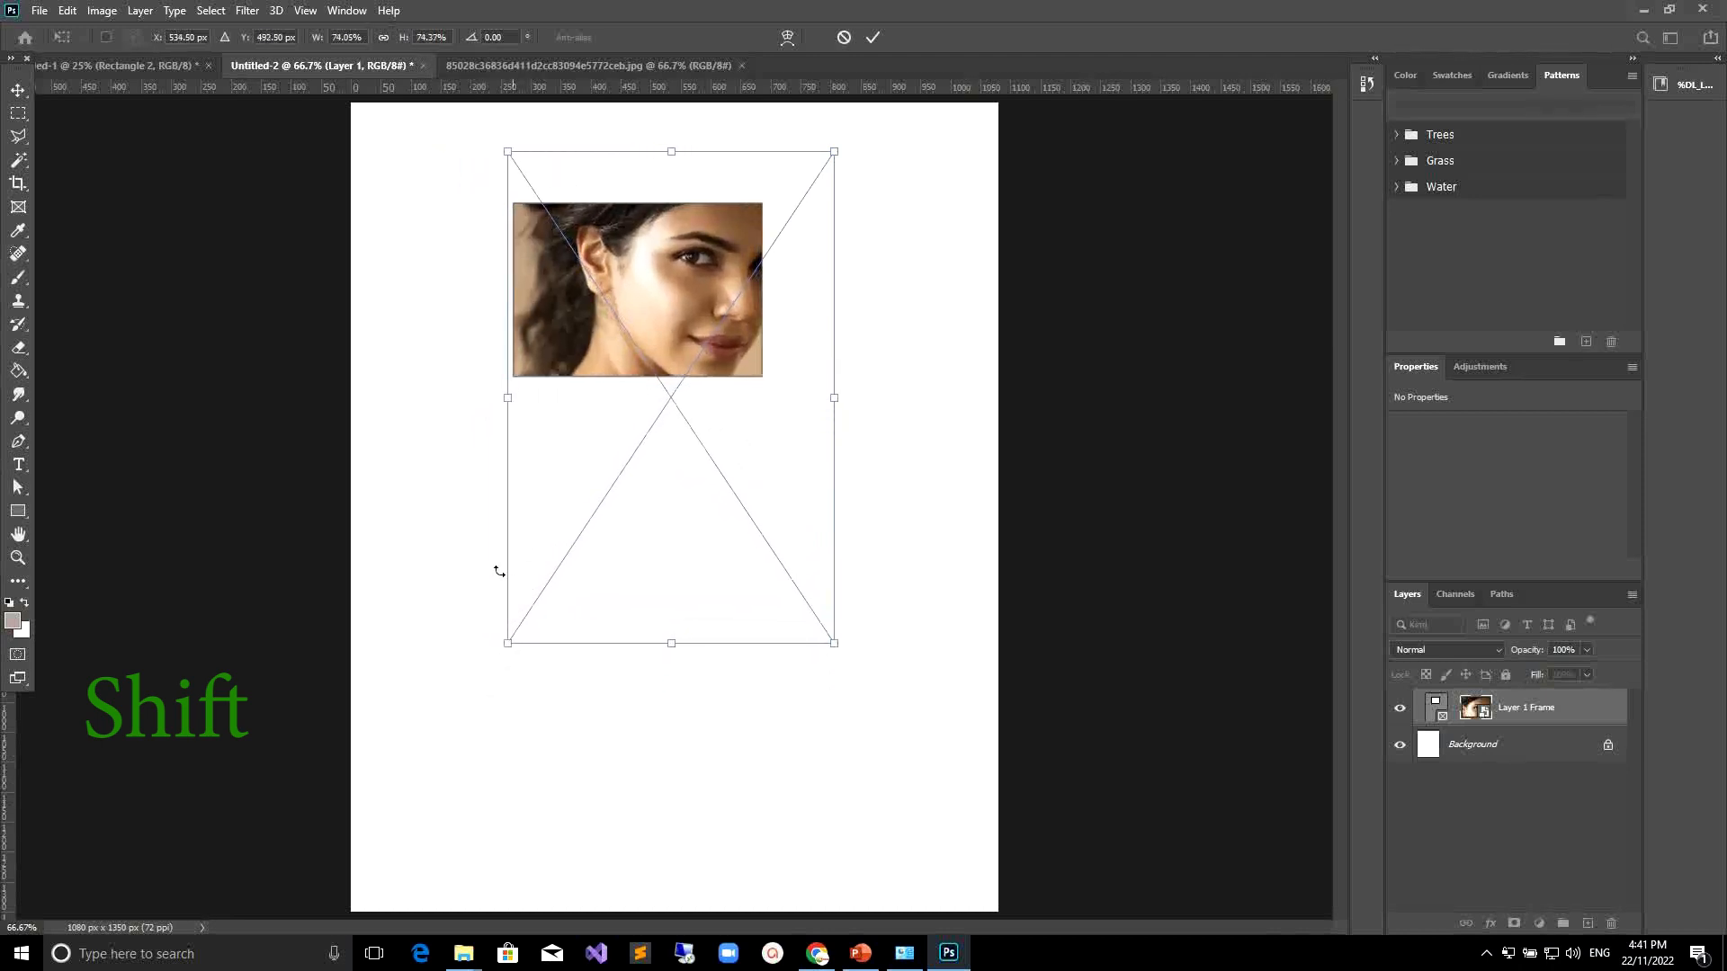
pyautogui.moveTo(667, 264); pyautogui.dragTo(623, 263)
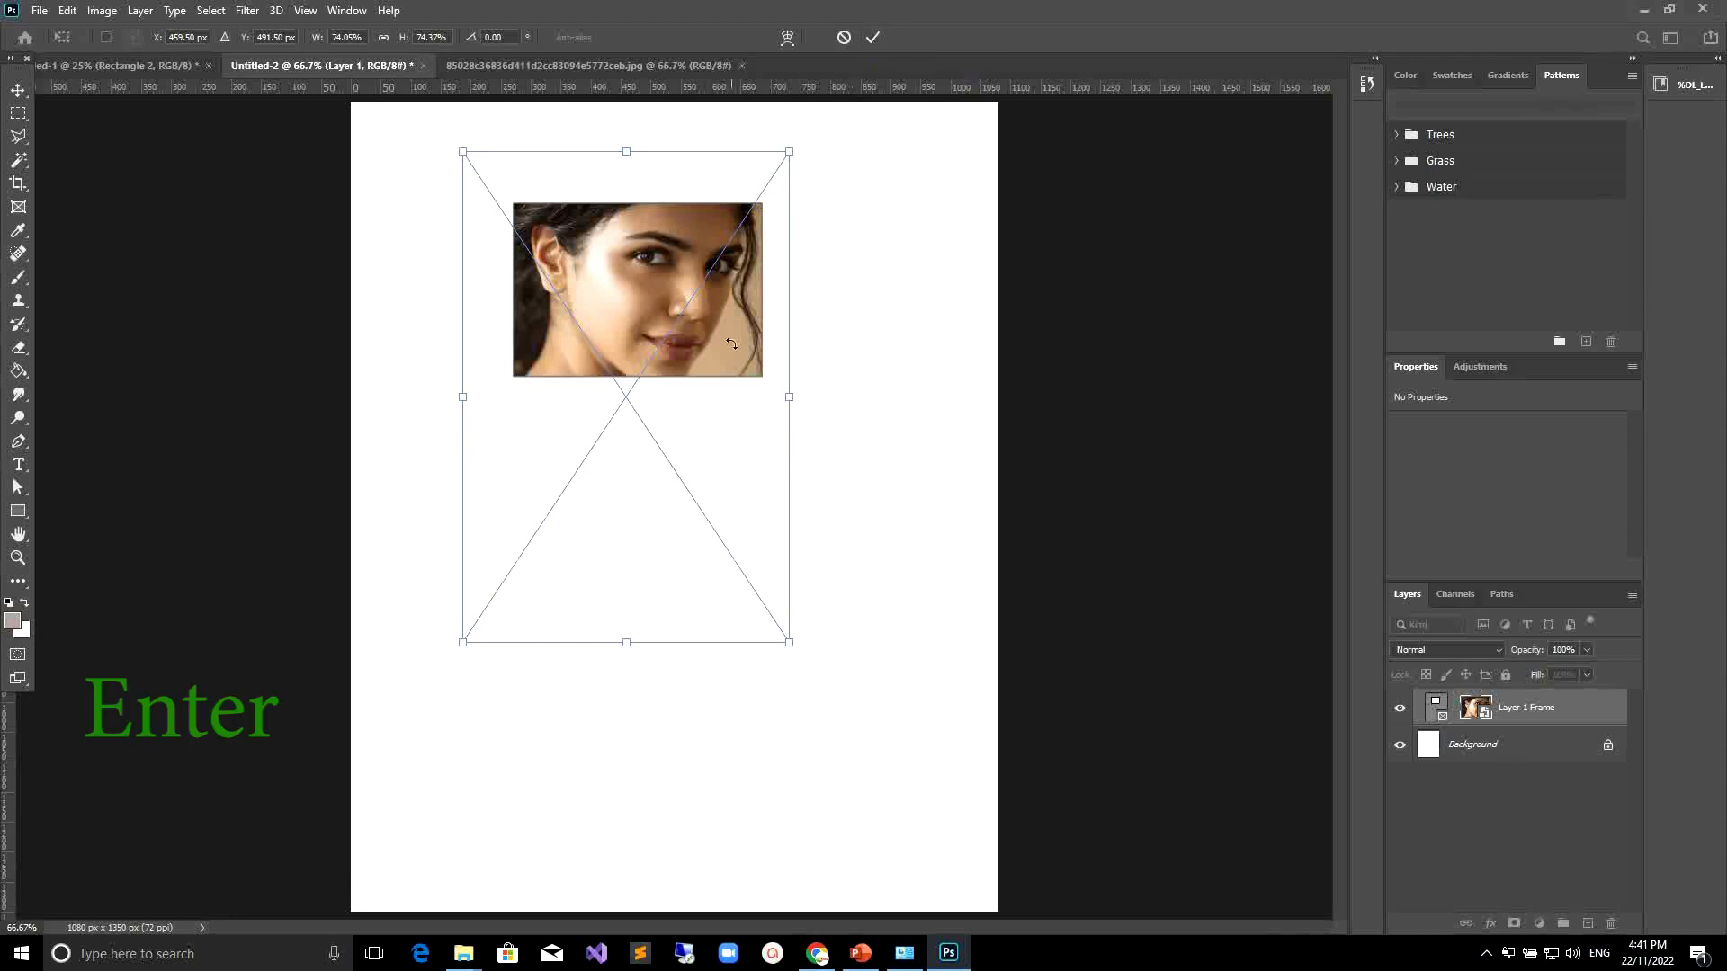
pyautogui.press('Return')
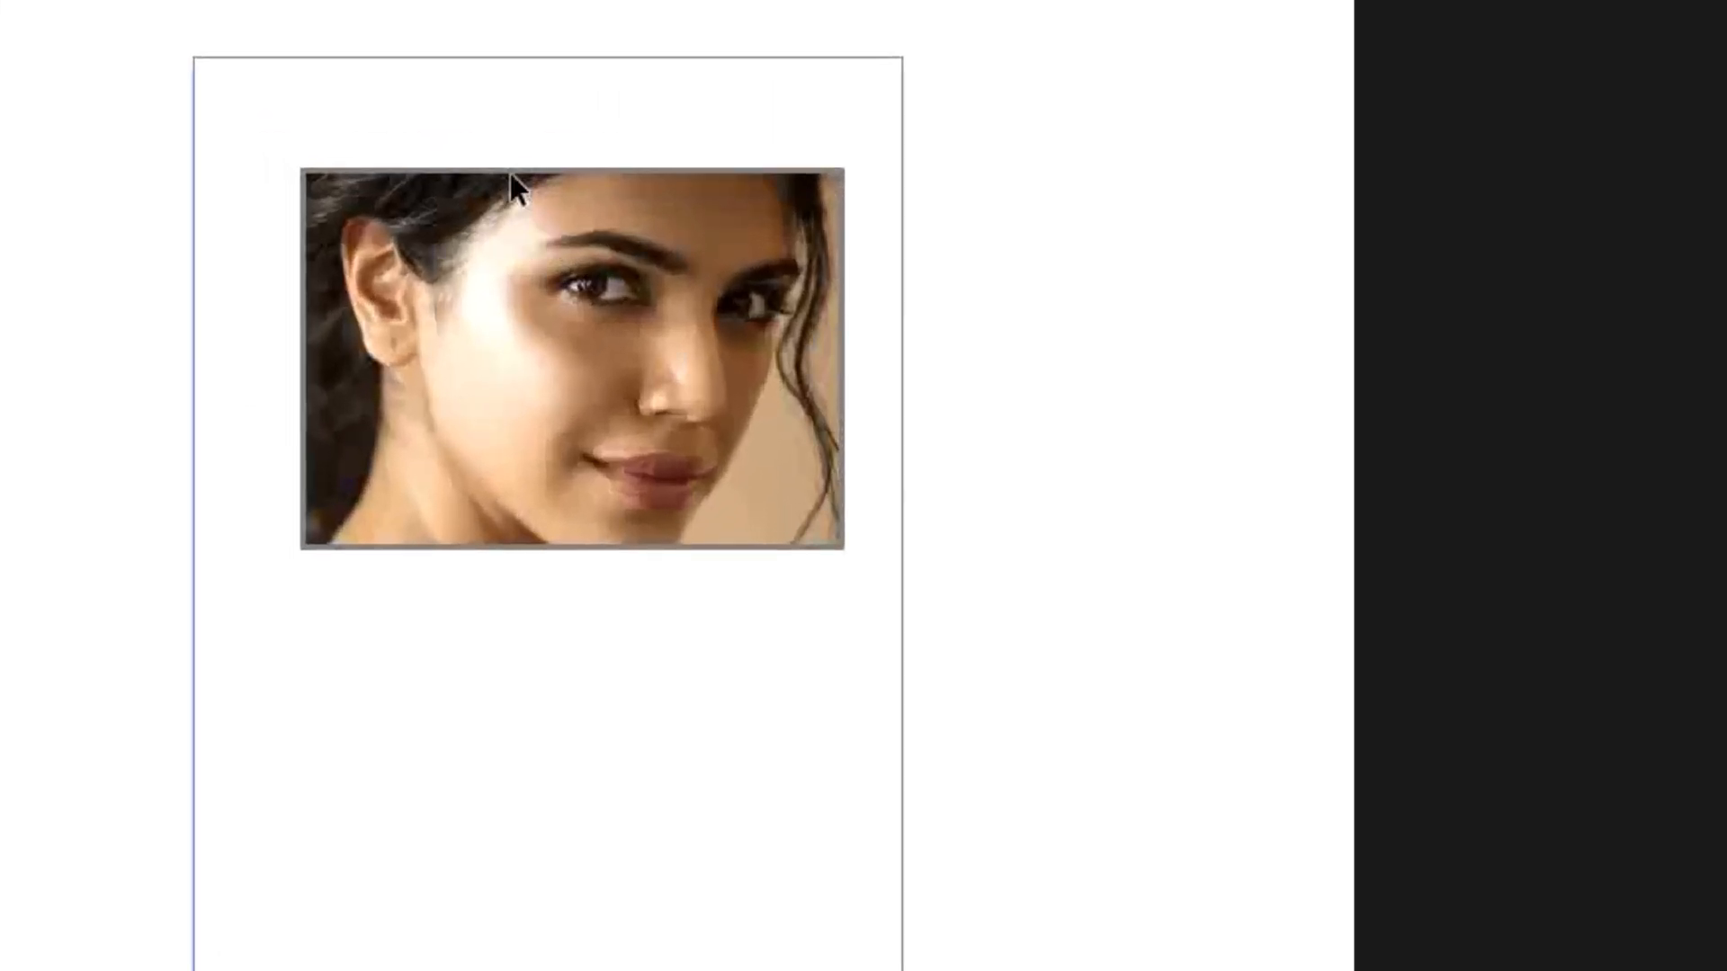
# Resize the frame by extending its top, left and bottom edges.
pyautogui.click(510, 171)
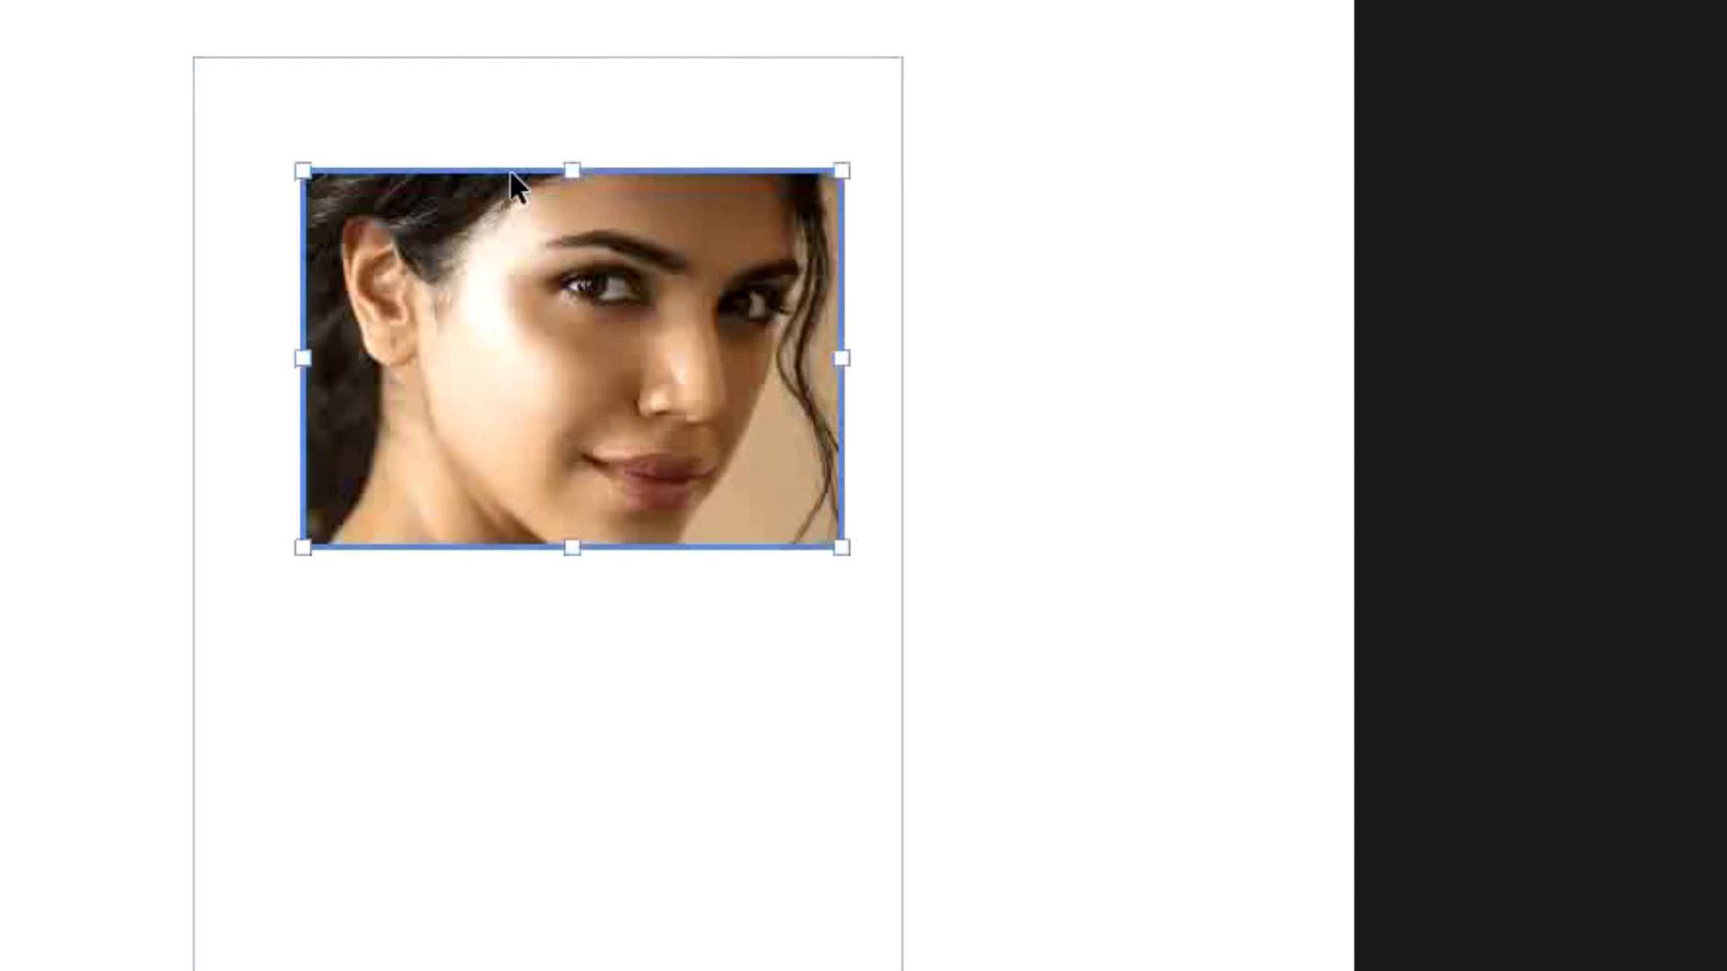
pyautogui.moveTo(572, 171); pyautogui.dragTo(574, 128)
pyautogui.moveTo(302, 323); pyautogui.dragTo(257, 331)
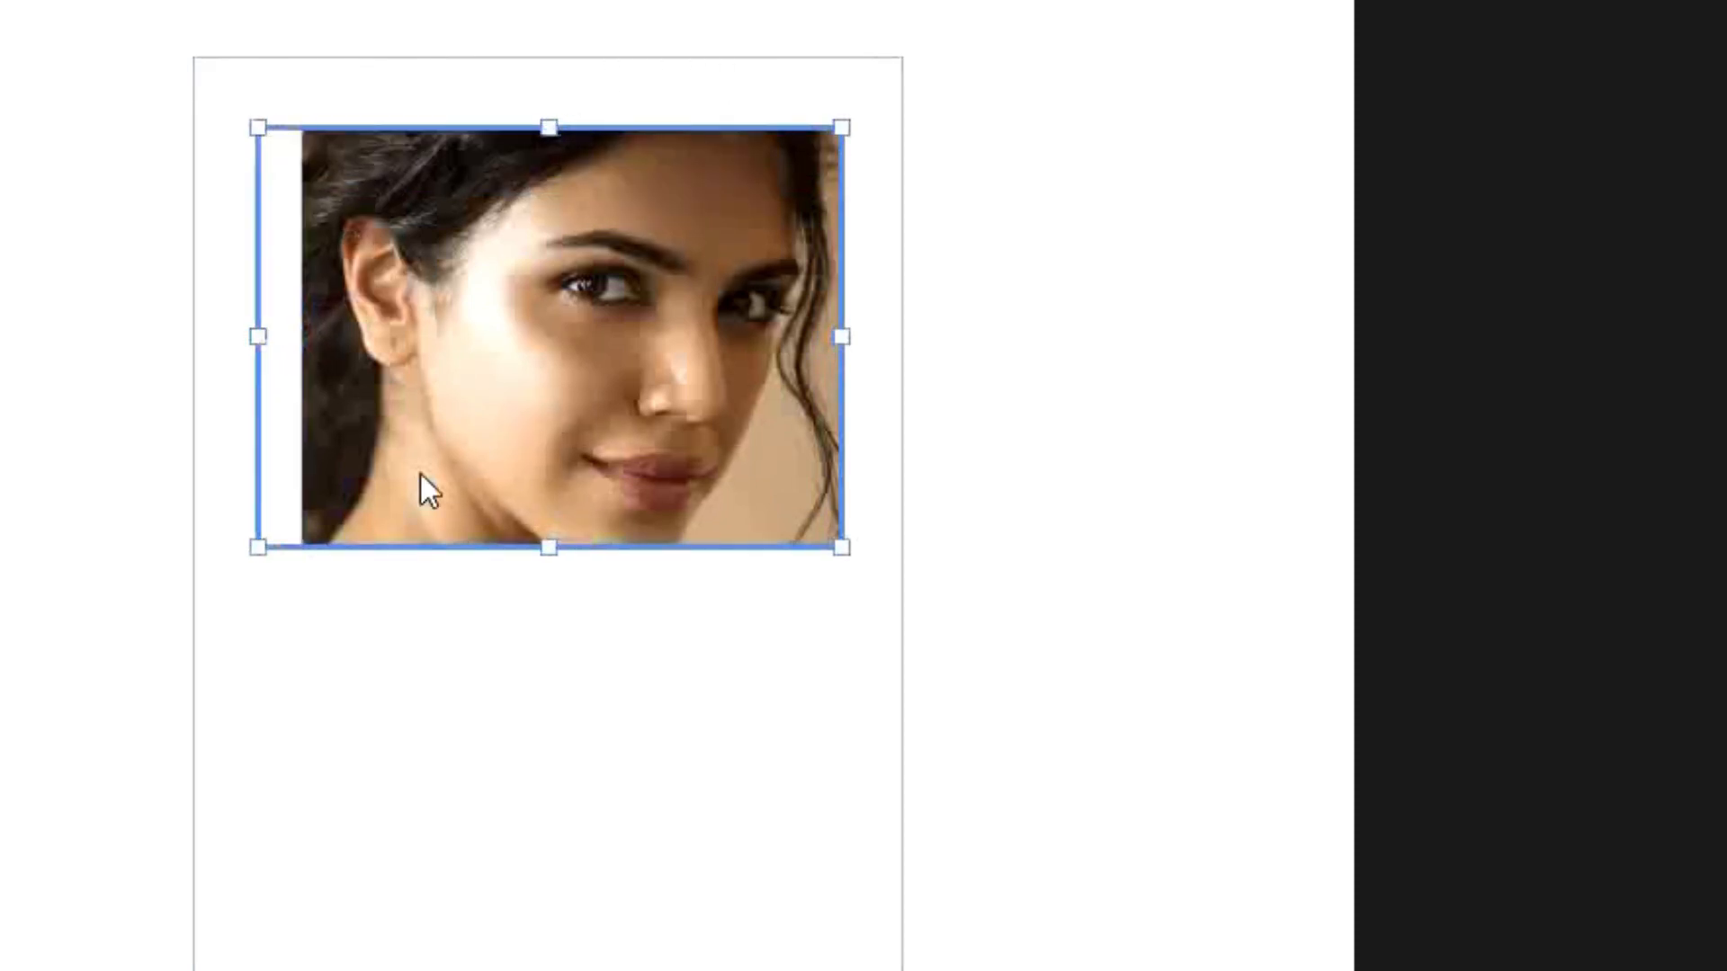
pyautogui.moveTo(547, 557); pyautogui.dragTo(550, 594)
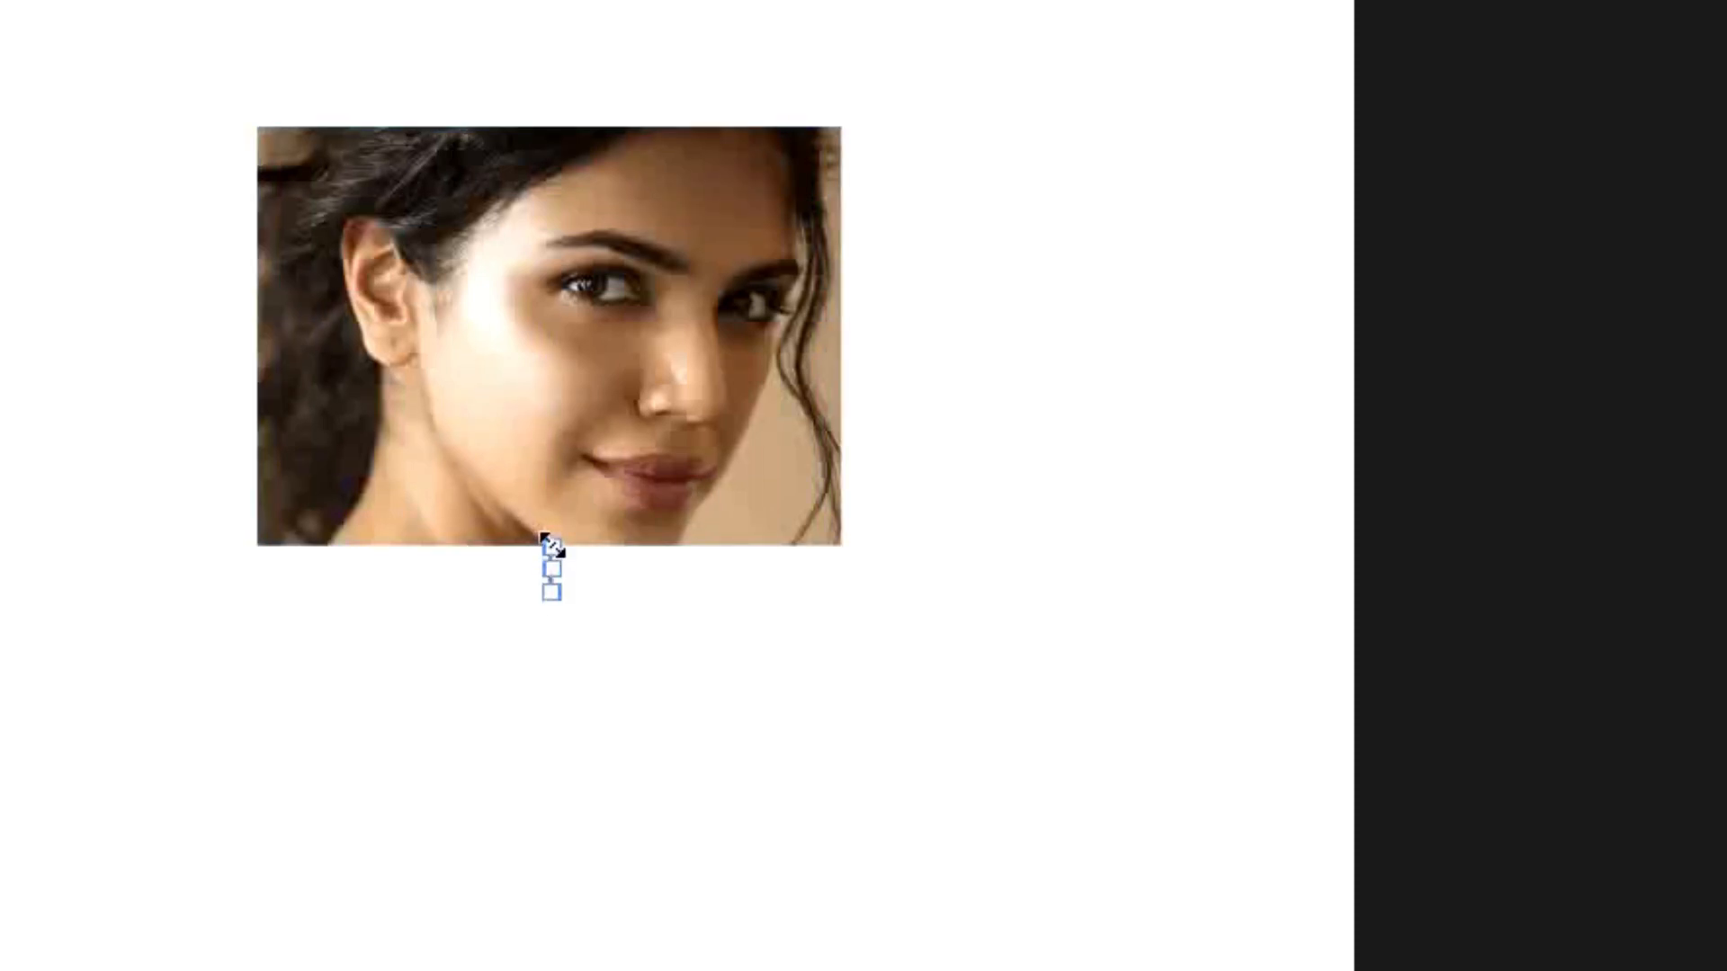
# Draw a small stray frame just below the photo.
pyautogui.click(648, 541)
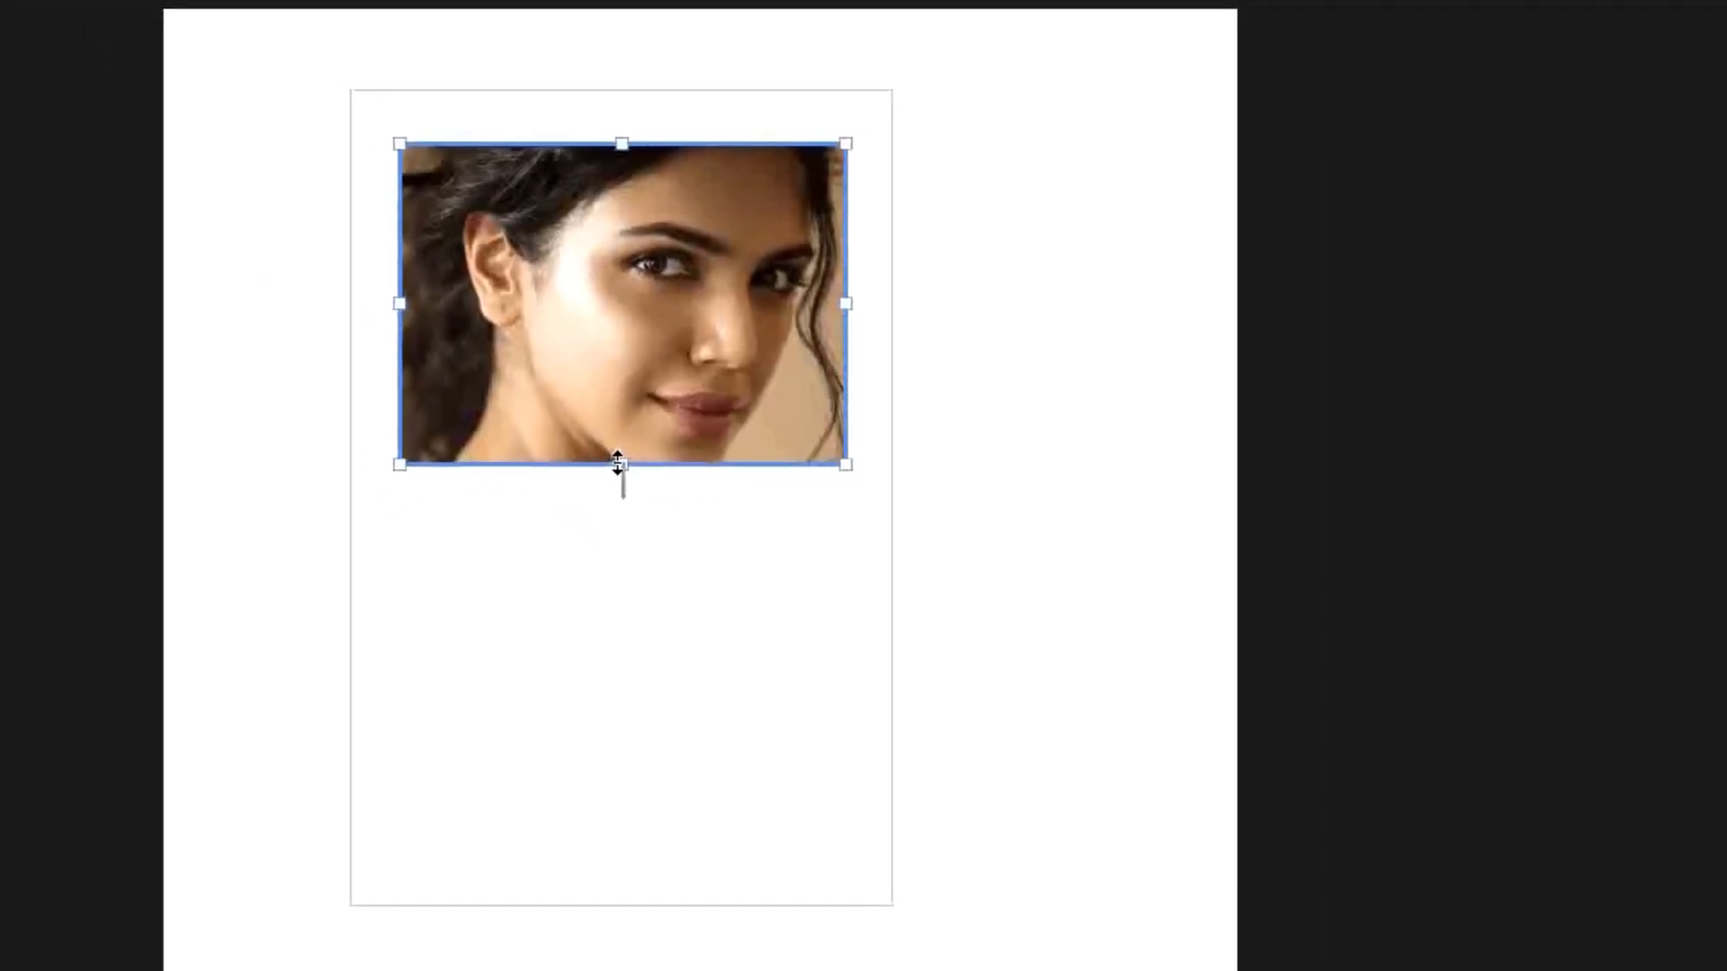
pyautogui.moveTo(617, 463); pyautogui.dragTo(618, 520)
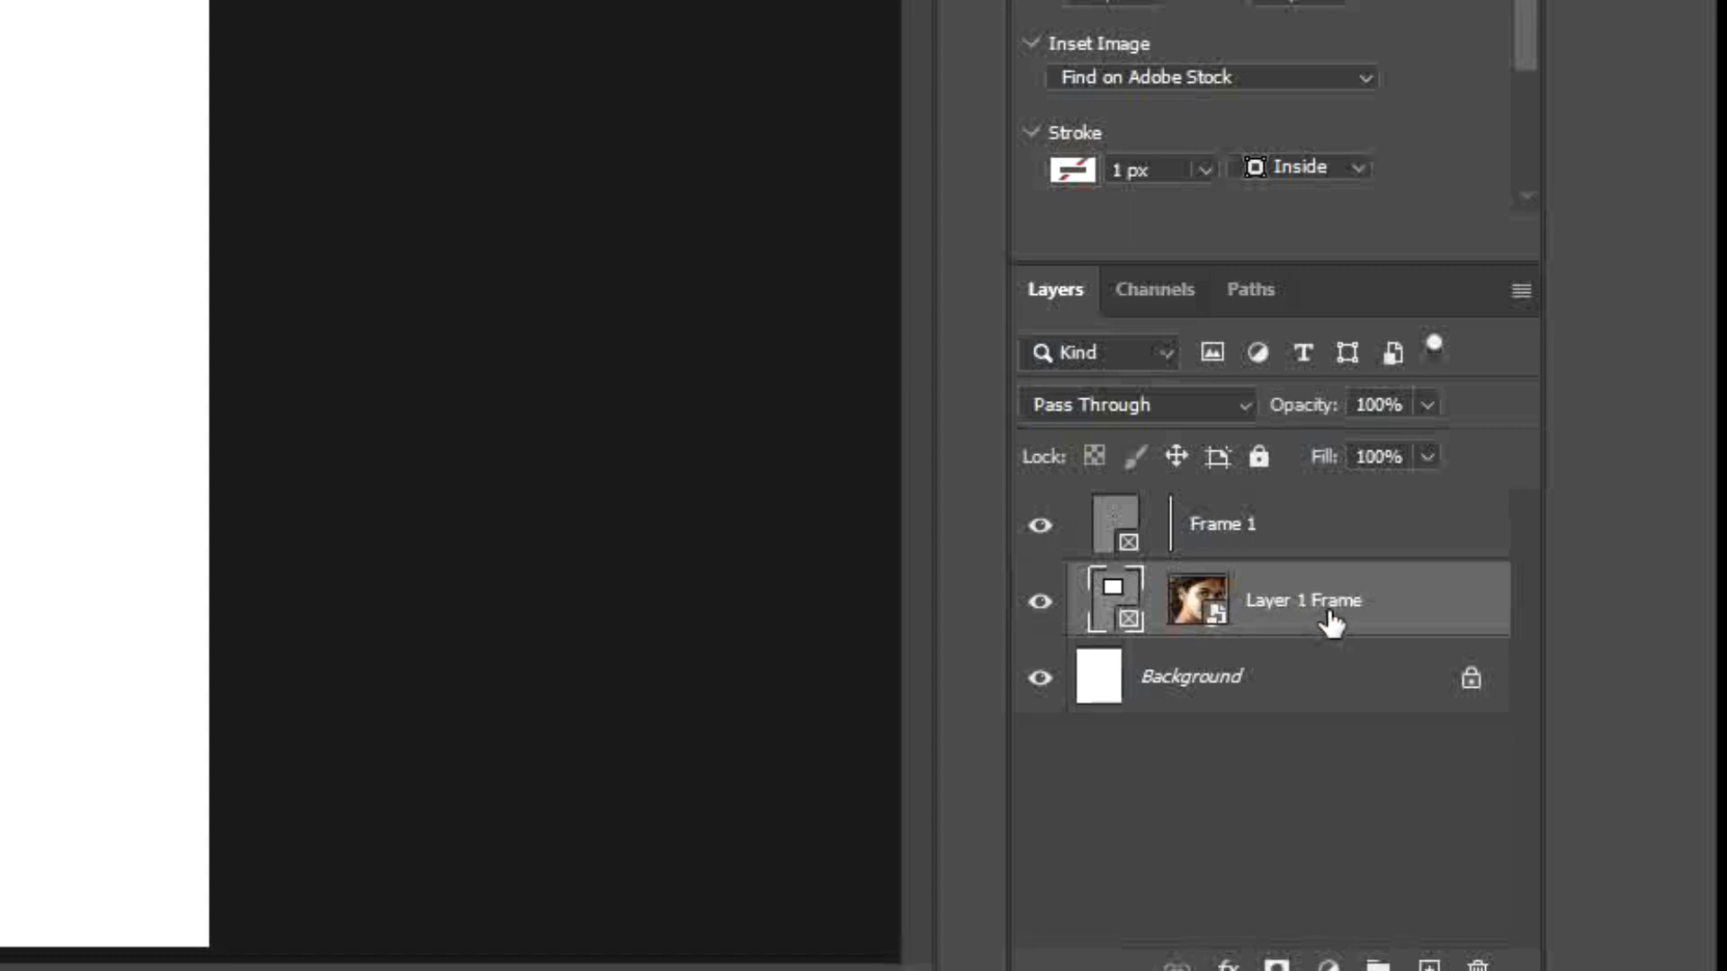
# Select the photo inside the frame and delete it, leaving the frame empty.
pyautogui.click(1189, 604)
pyautogui.click(1189, 604)
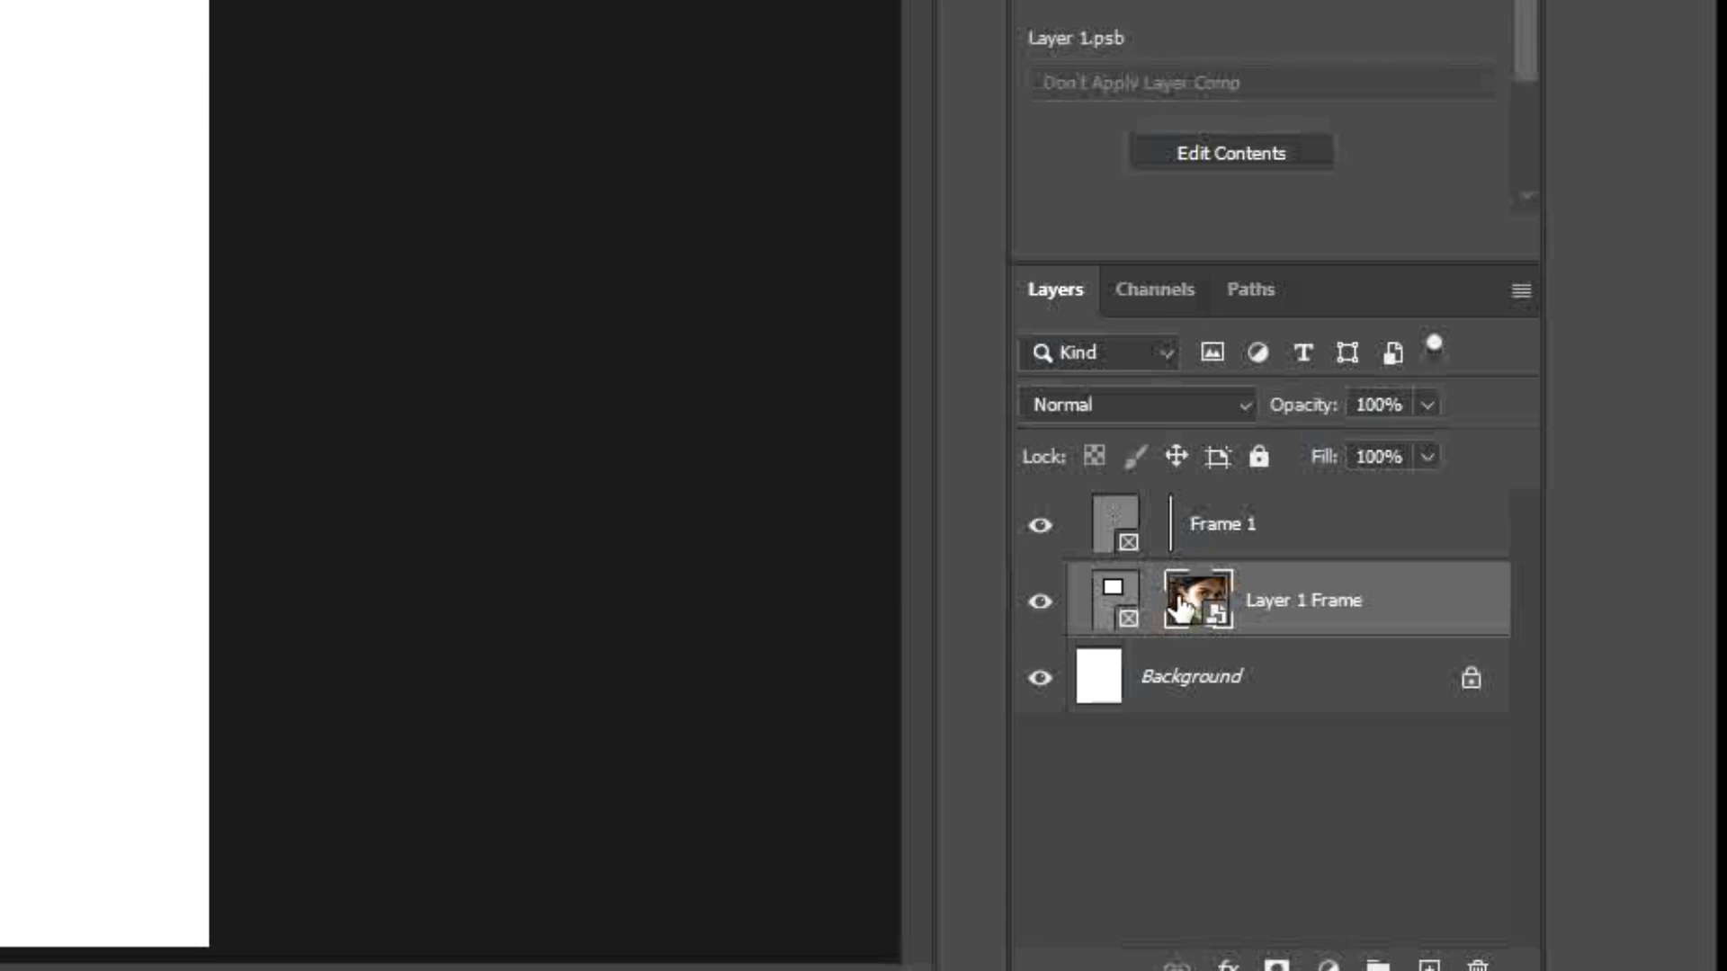
pyautogui.press('Delete')
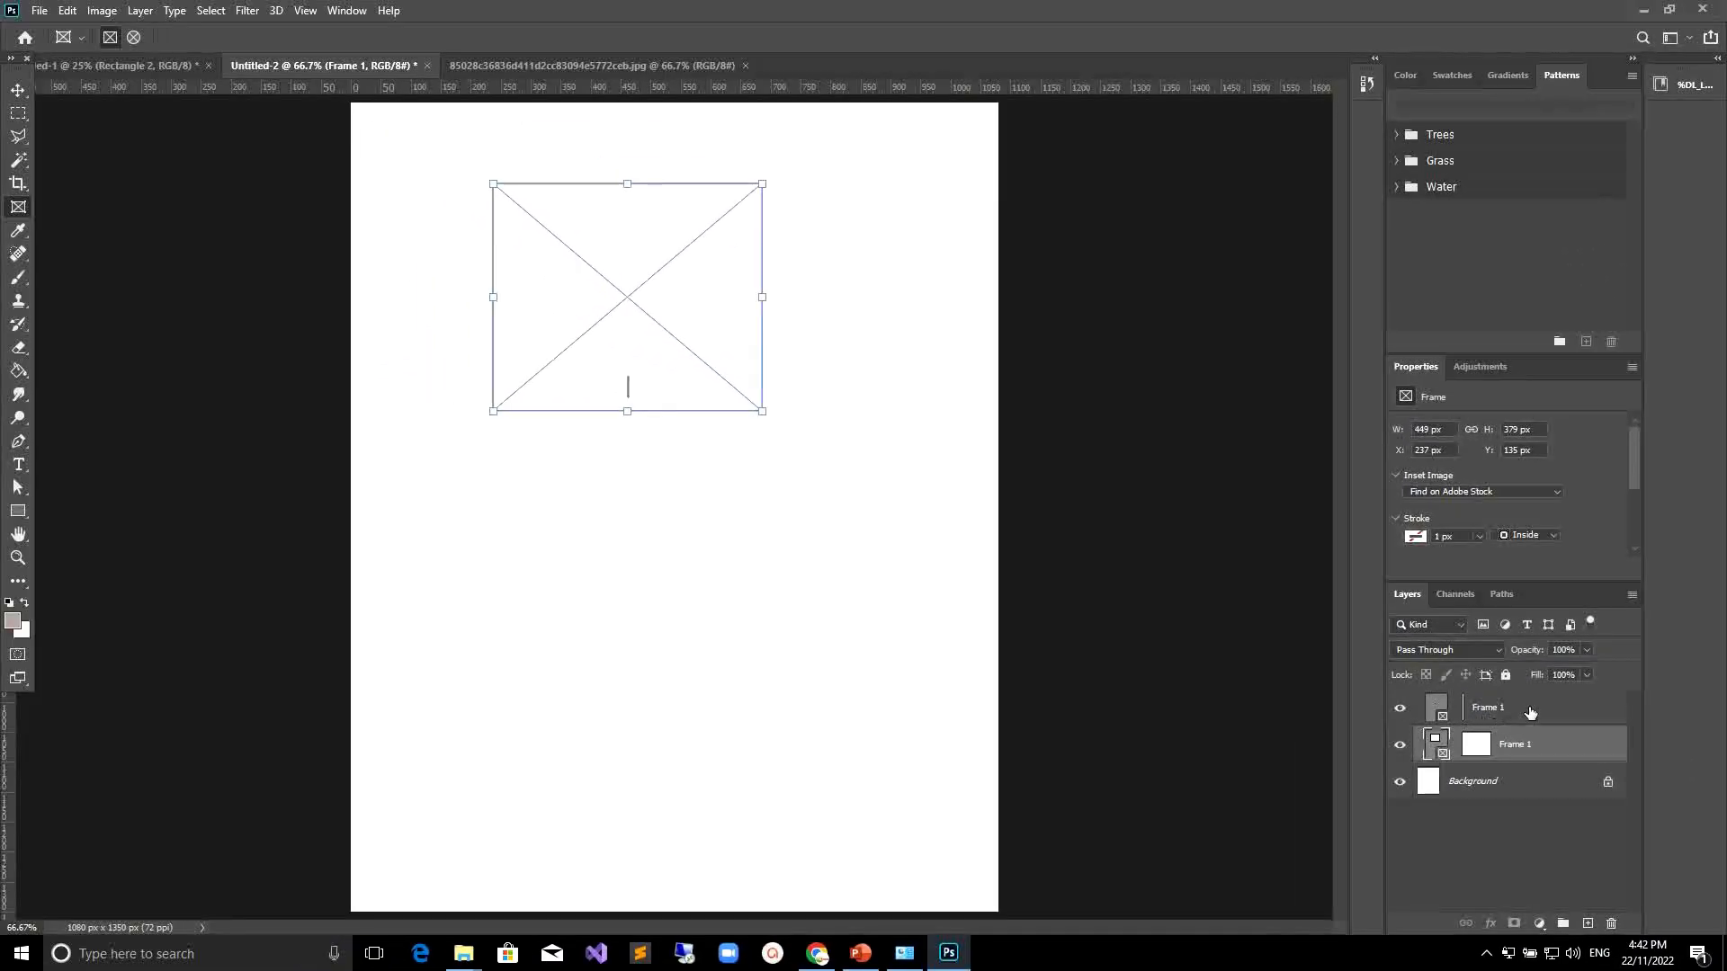
# Delete the stray frame layer and then the remaining empty frame.
pyautogui.click(1531, 713)
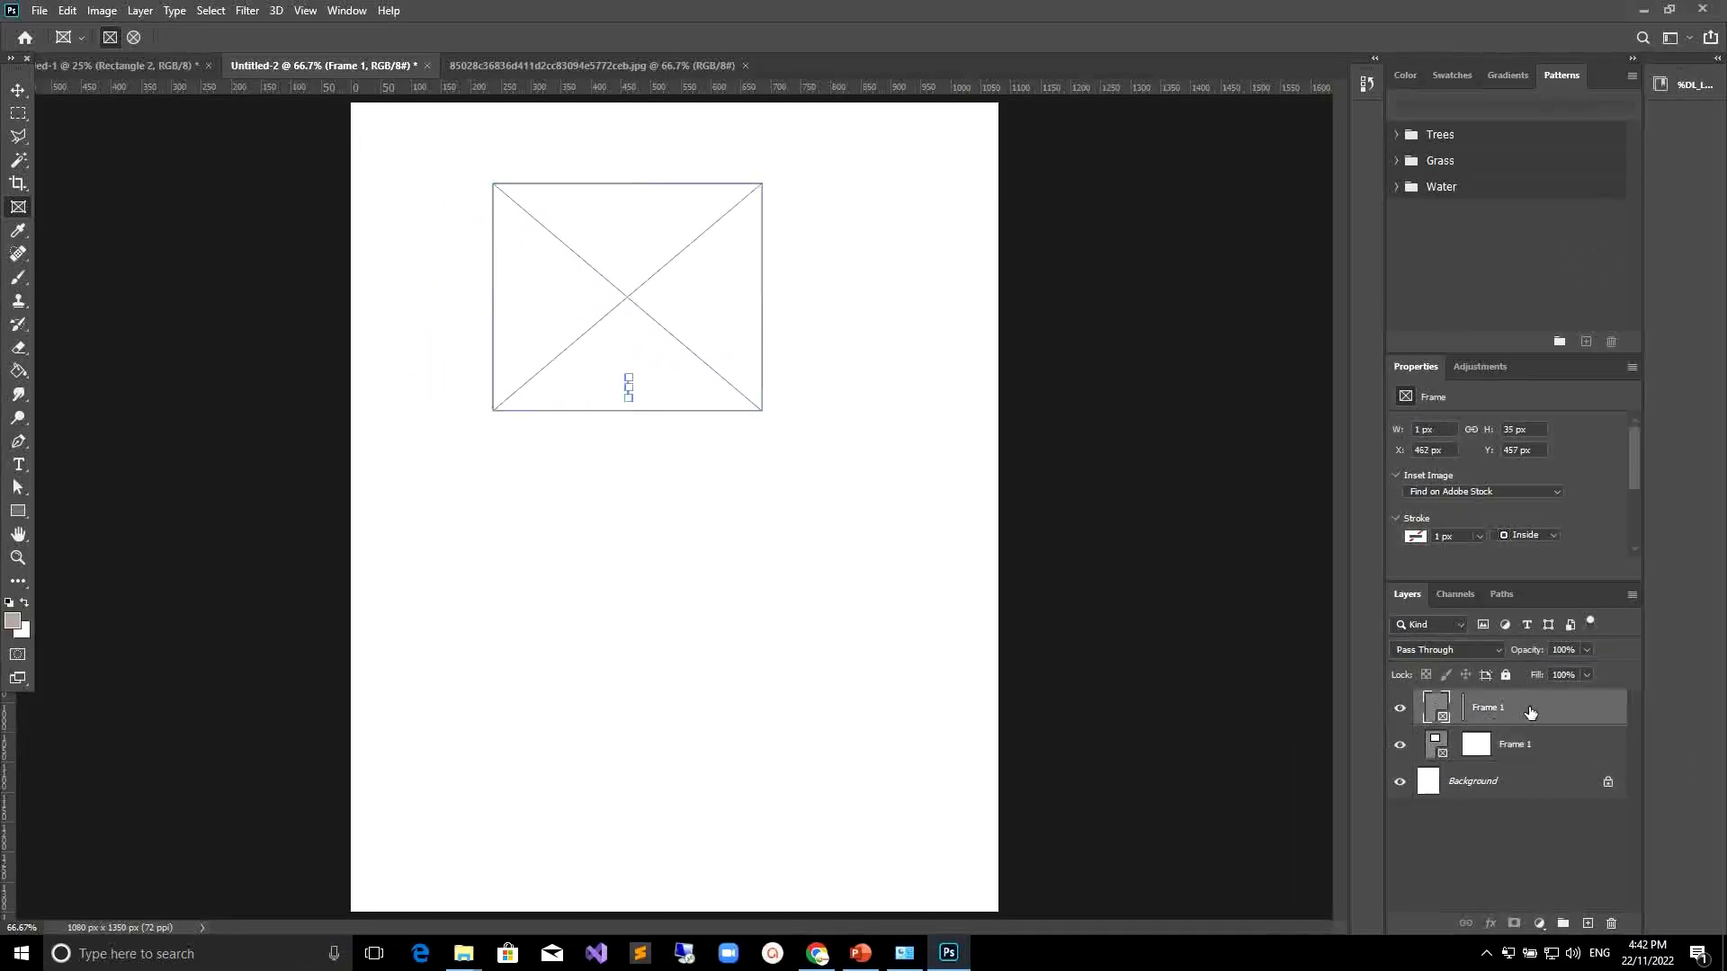
pyautogui.press('Delete')
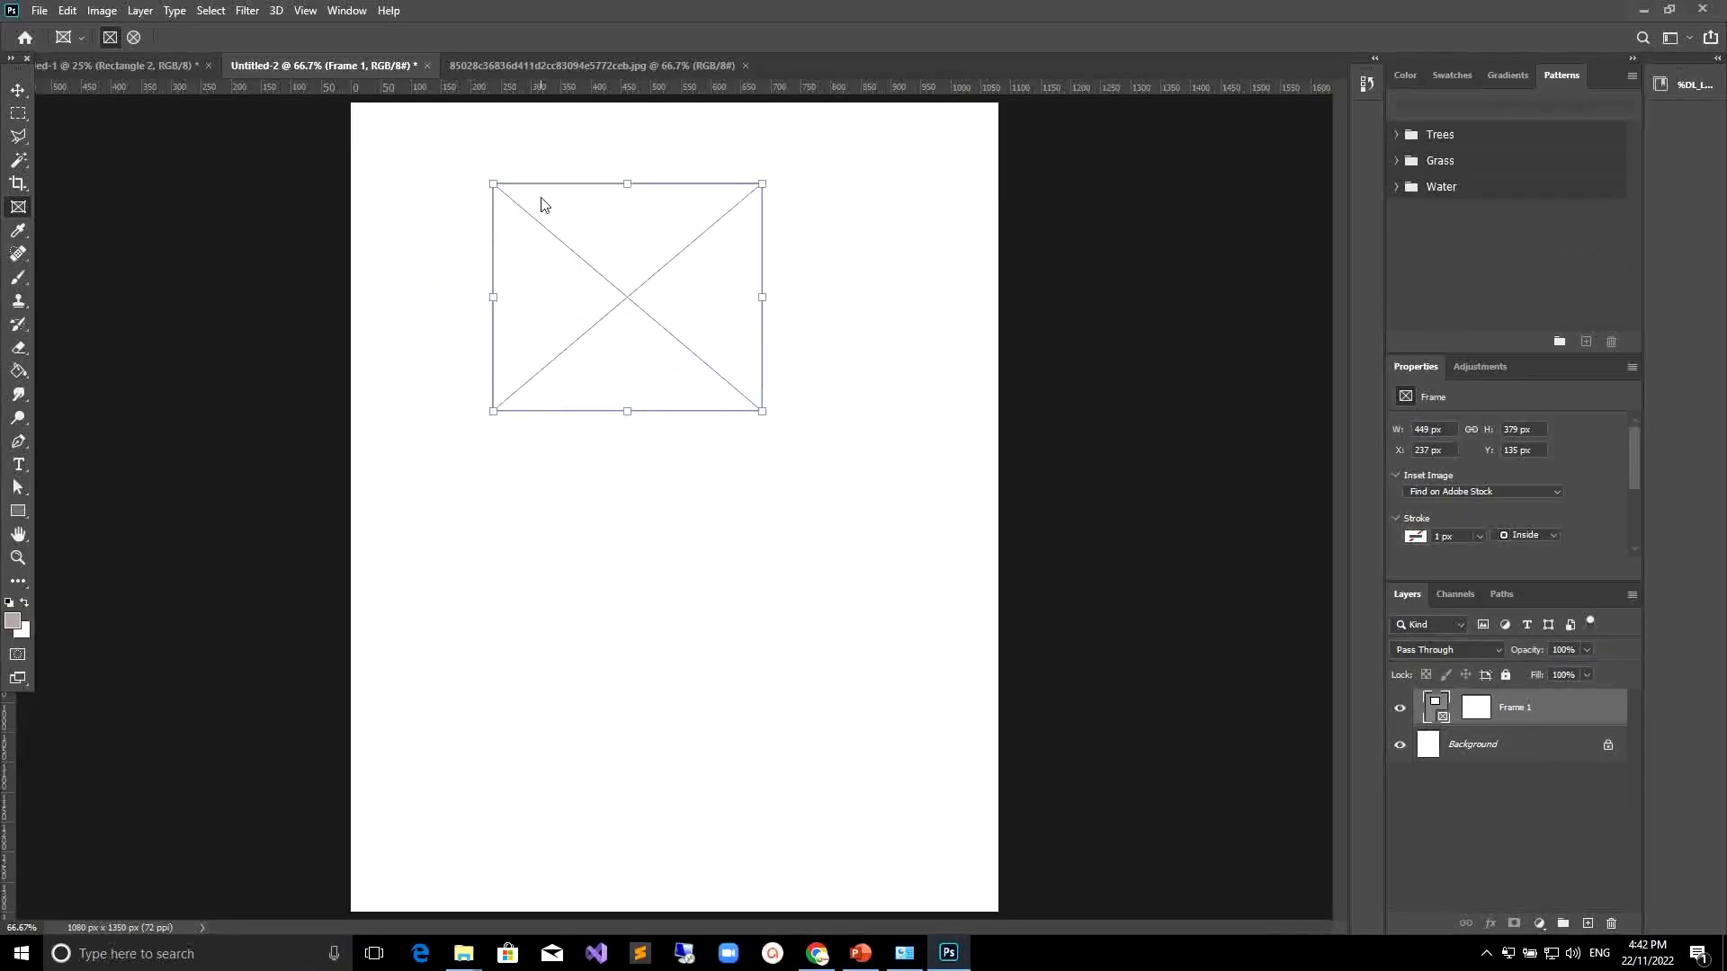
pyautogui.press('Delete')
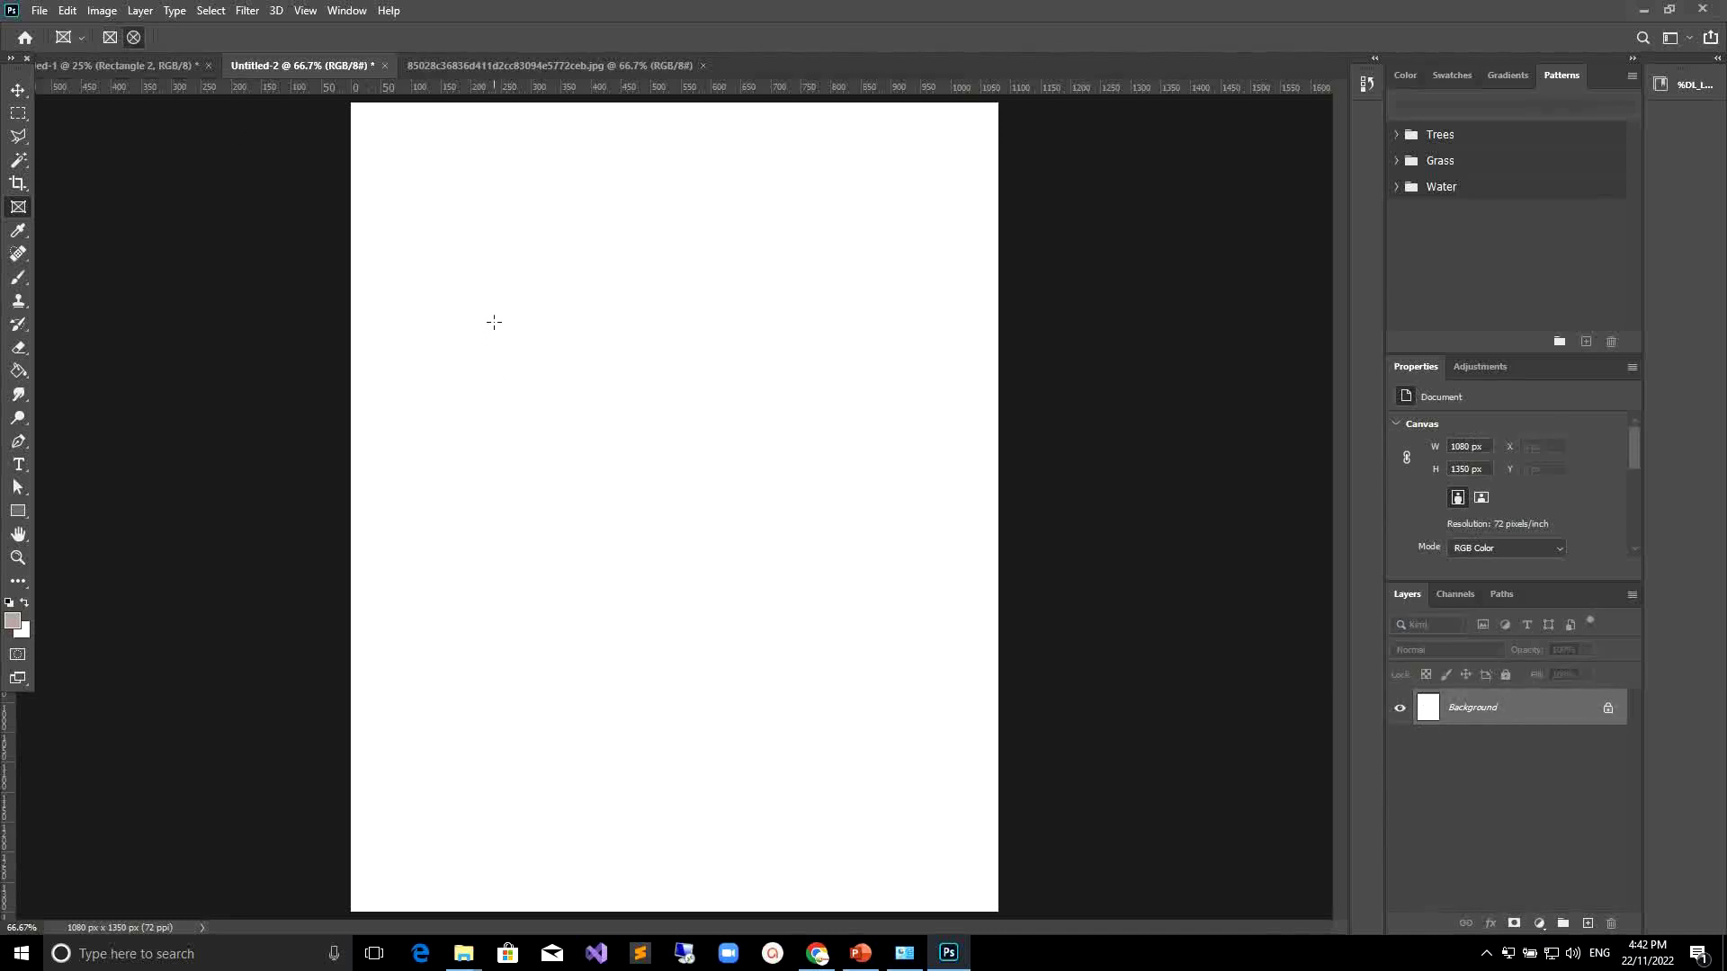
# Draw an elliptical frame about 459 x 384 px on the blank canvas.
pyautogui.moveTo(494, 322); pyautogui.dragTo(770, 552)
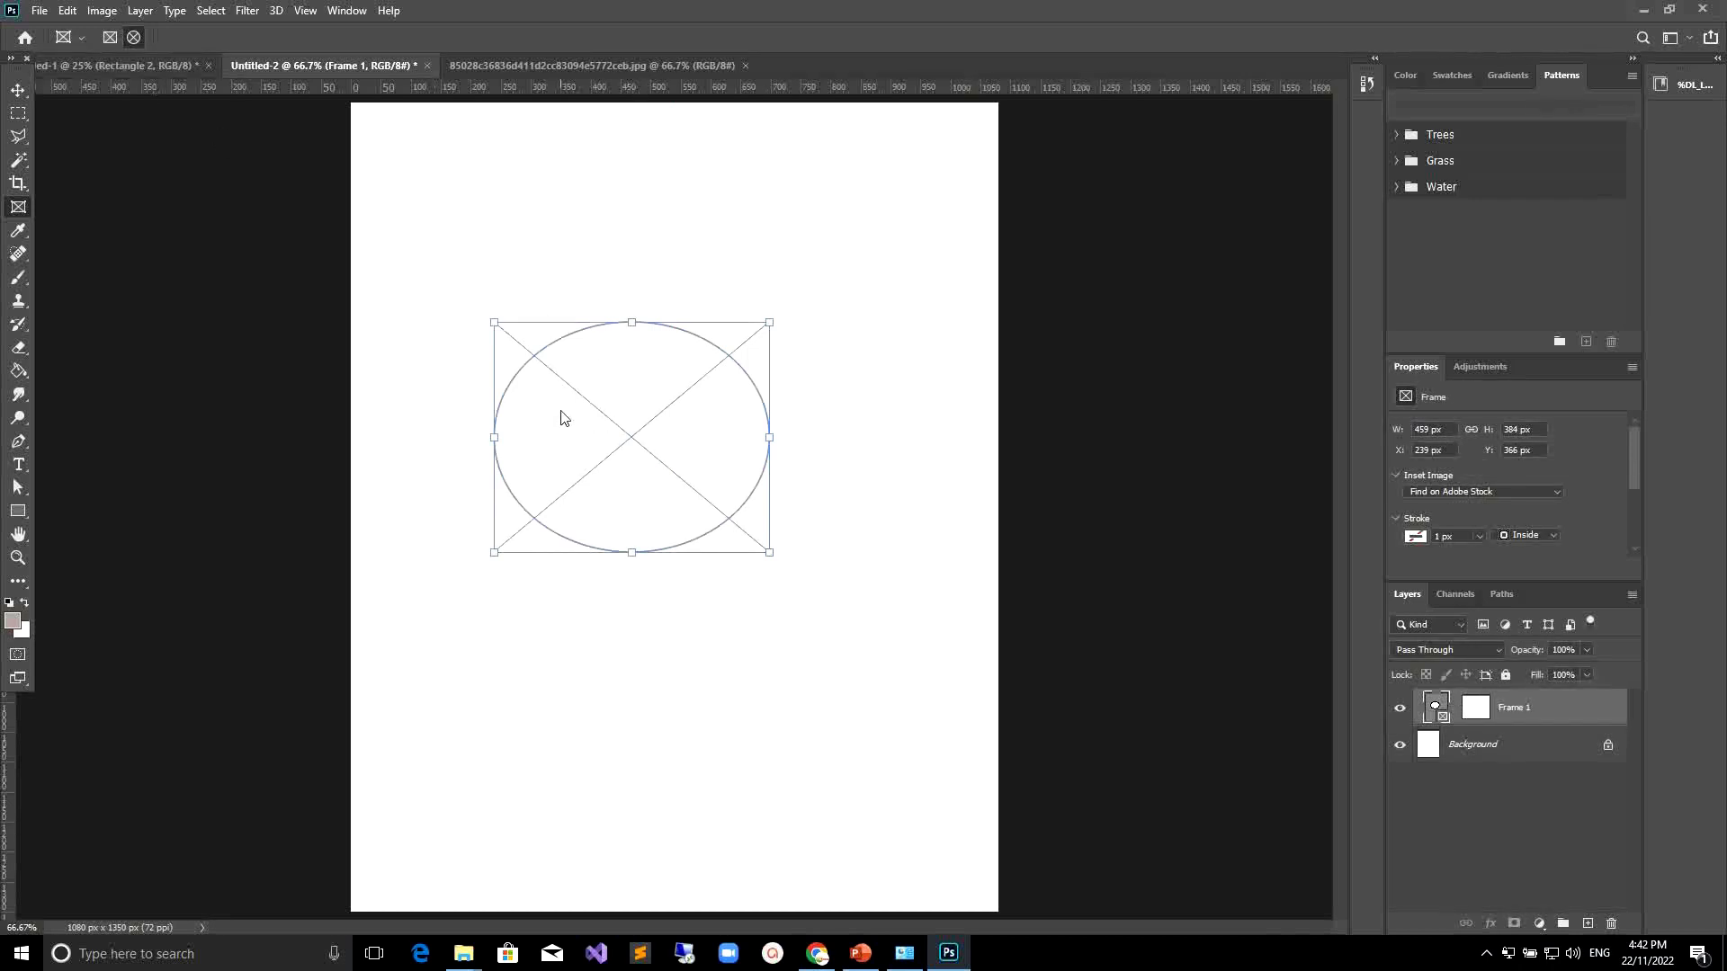
pyautogui.click(39, 11)
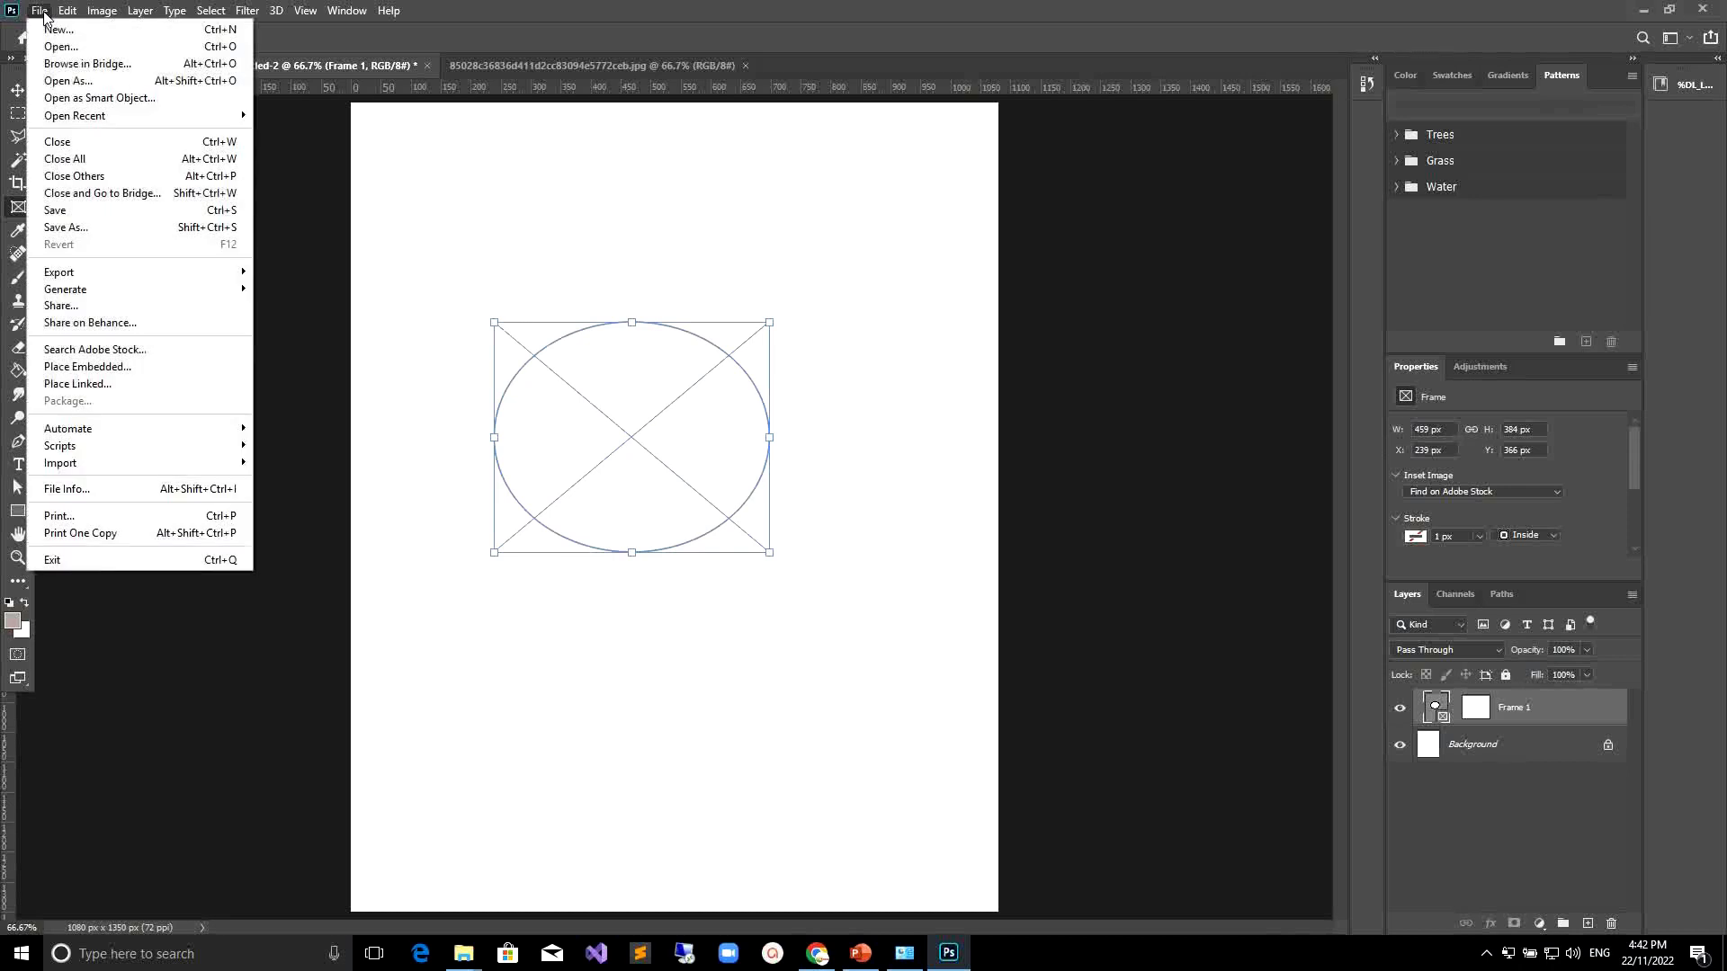
pyautogui.click(658, 27)
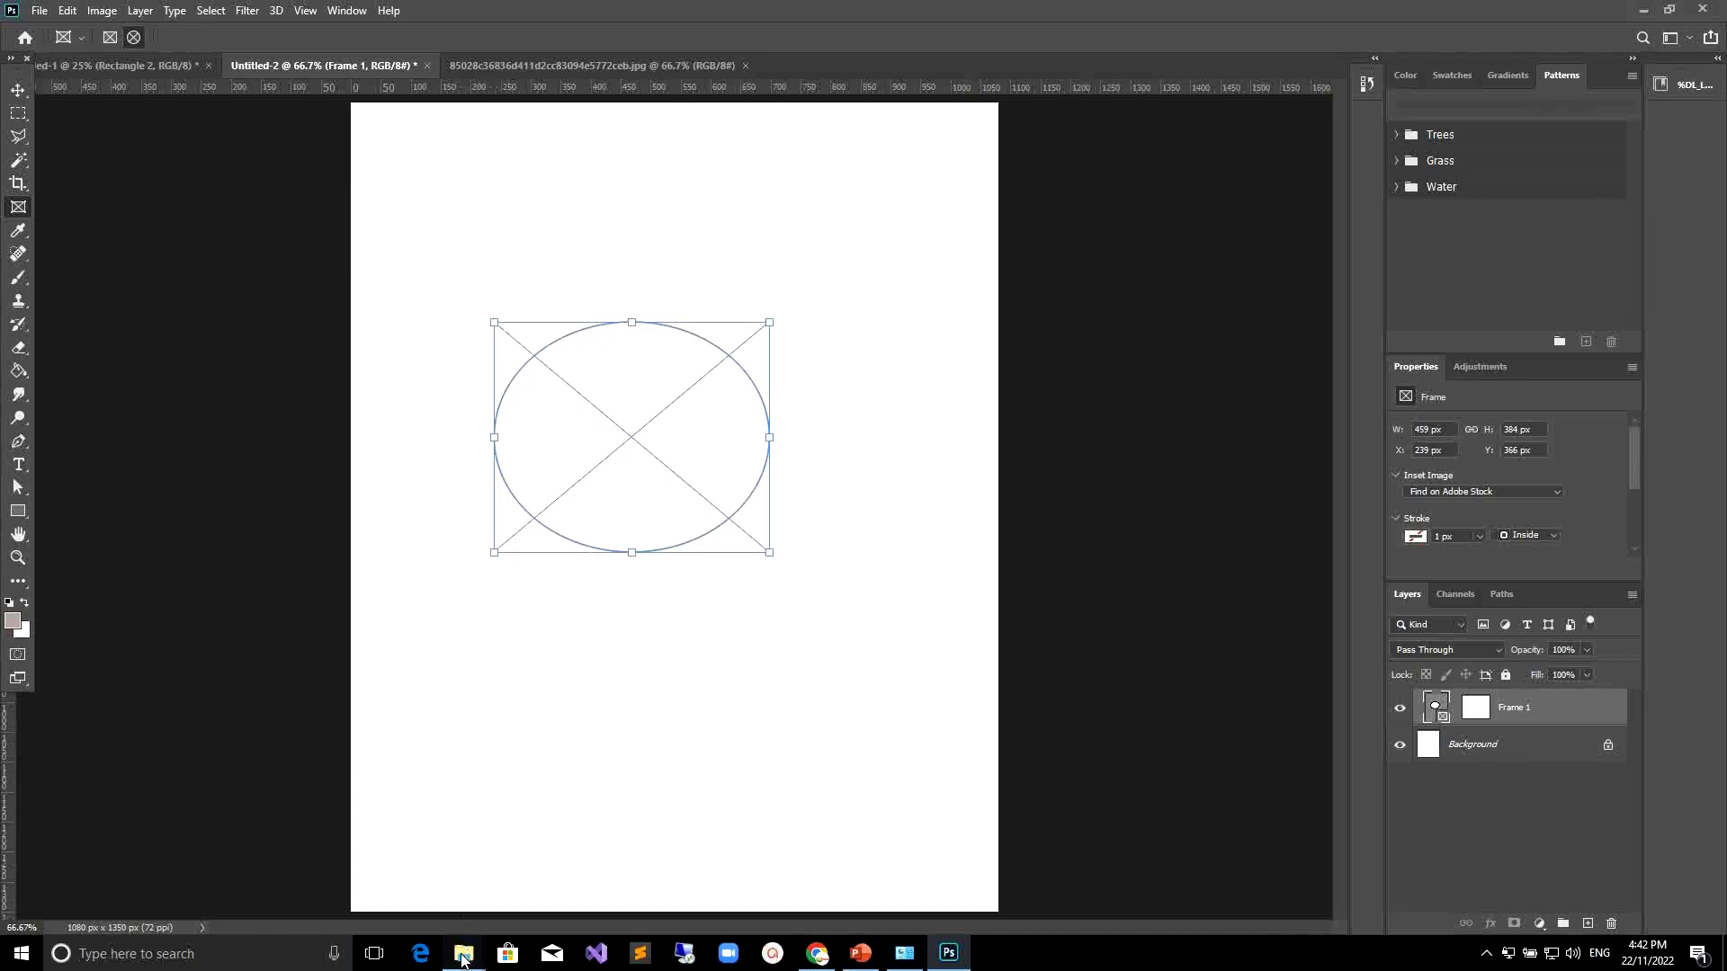
# Drag the anne-hathaway-actress-wallpaper-preview photo from File Explorer into the frame and shift it inside the frame.
pyautogui.moveTo(463, 953)
pyautogui.click(473, 877)
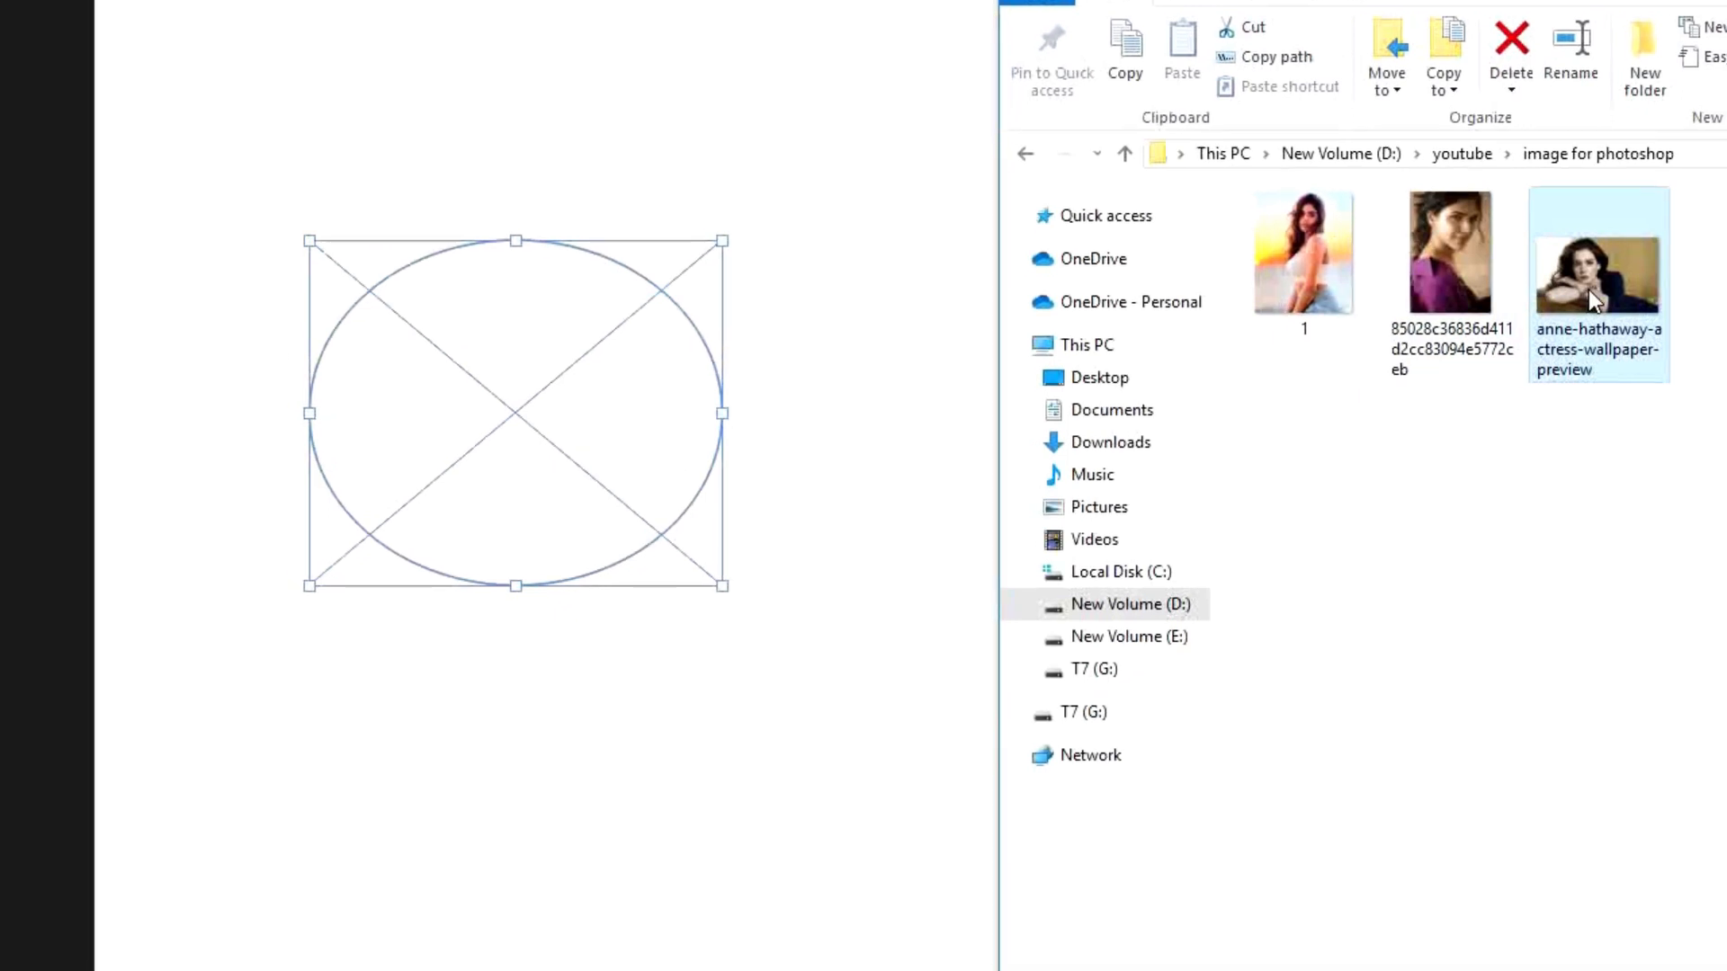
pyautogui.moveTo(1588, 289); pyautogui.dragTo(521, 374)
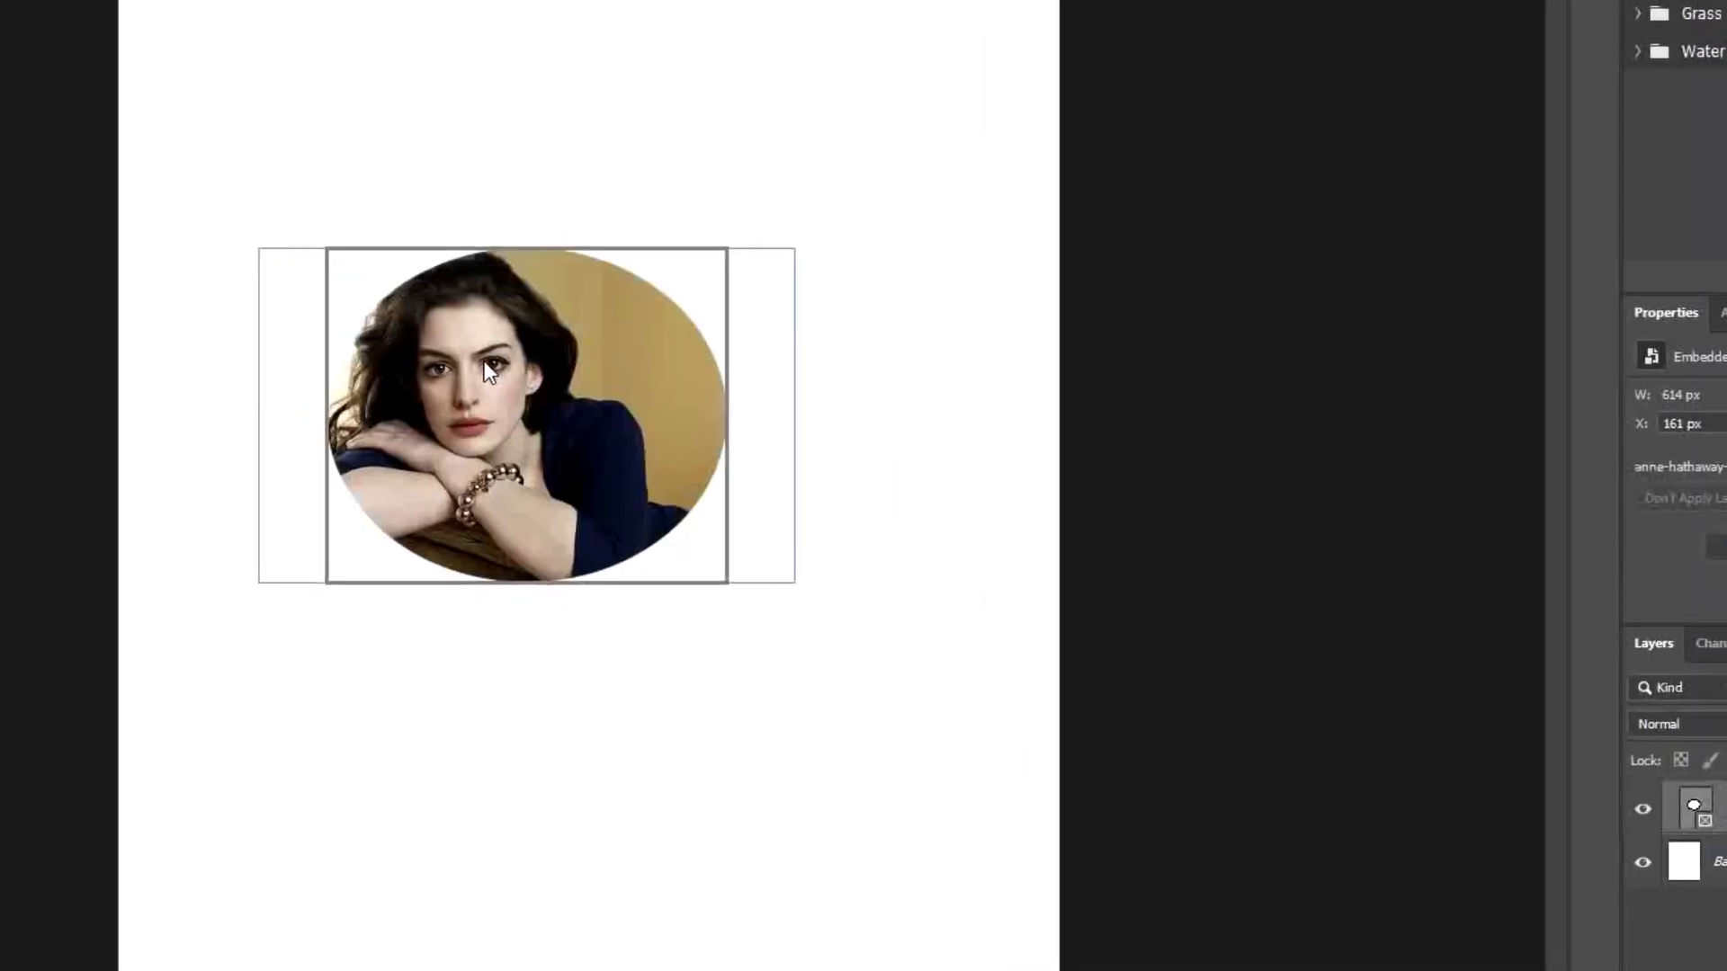
pyautogui.moveTo(484, 361); pyautogui.dragTo(507, 376)
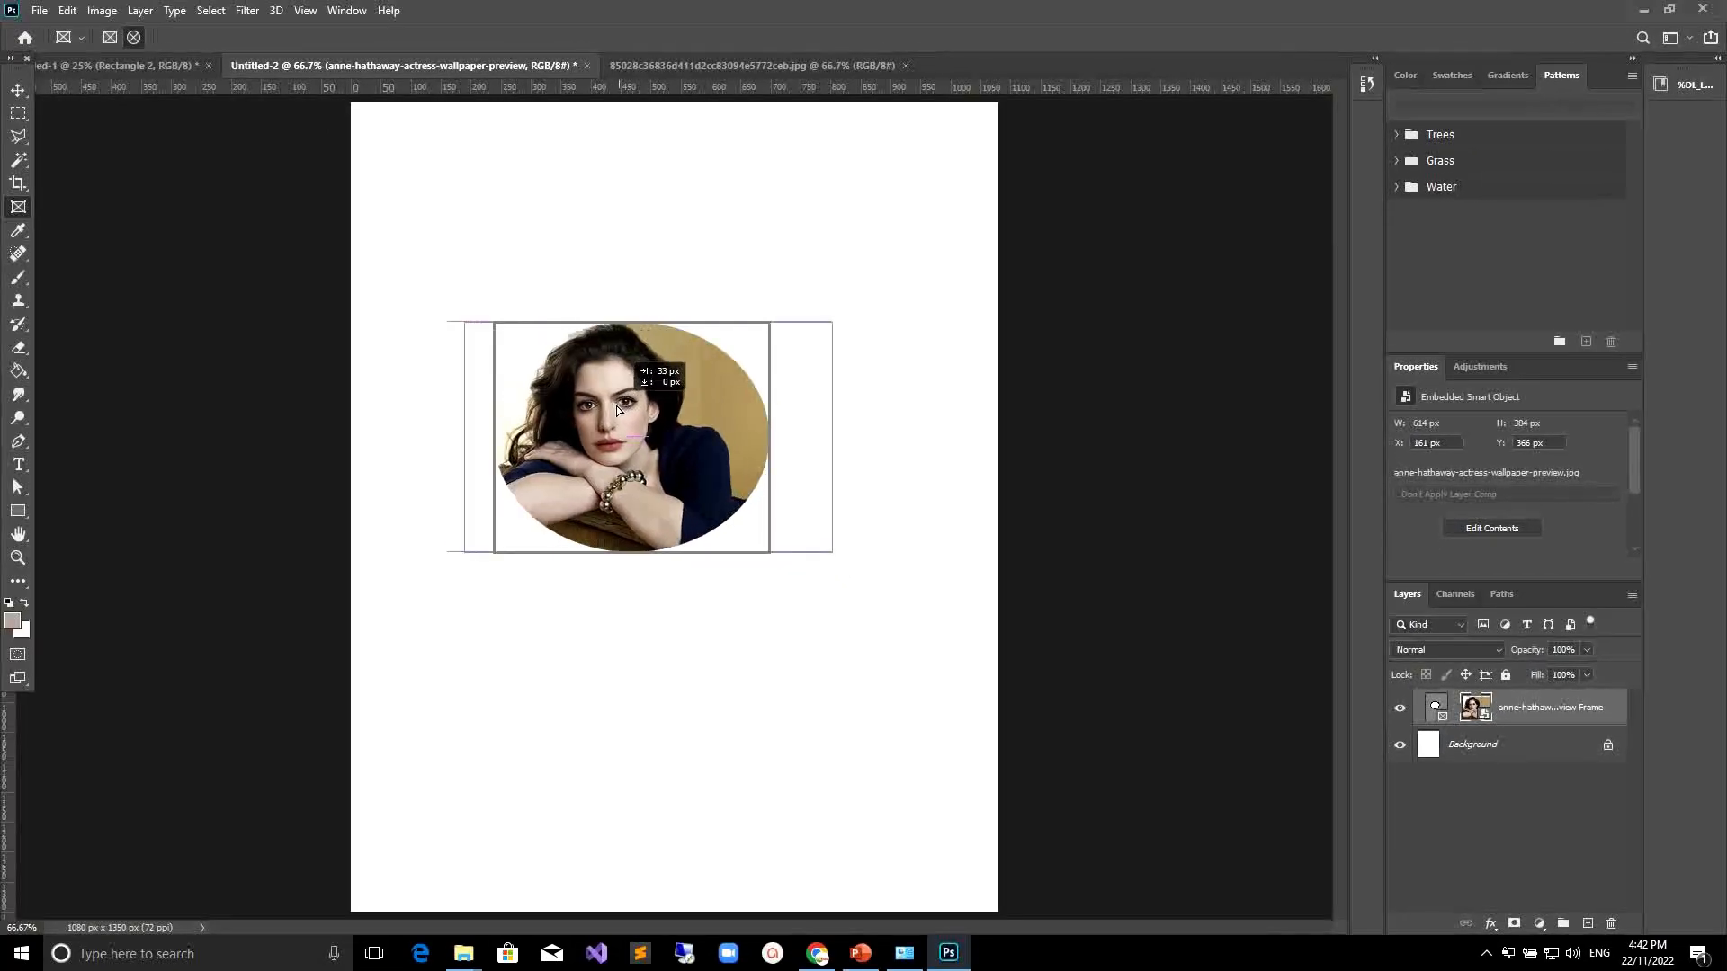
pyautogui.moveTo(617, 410); pyautogui.dragTo(629, 402)
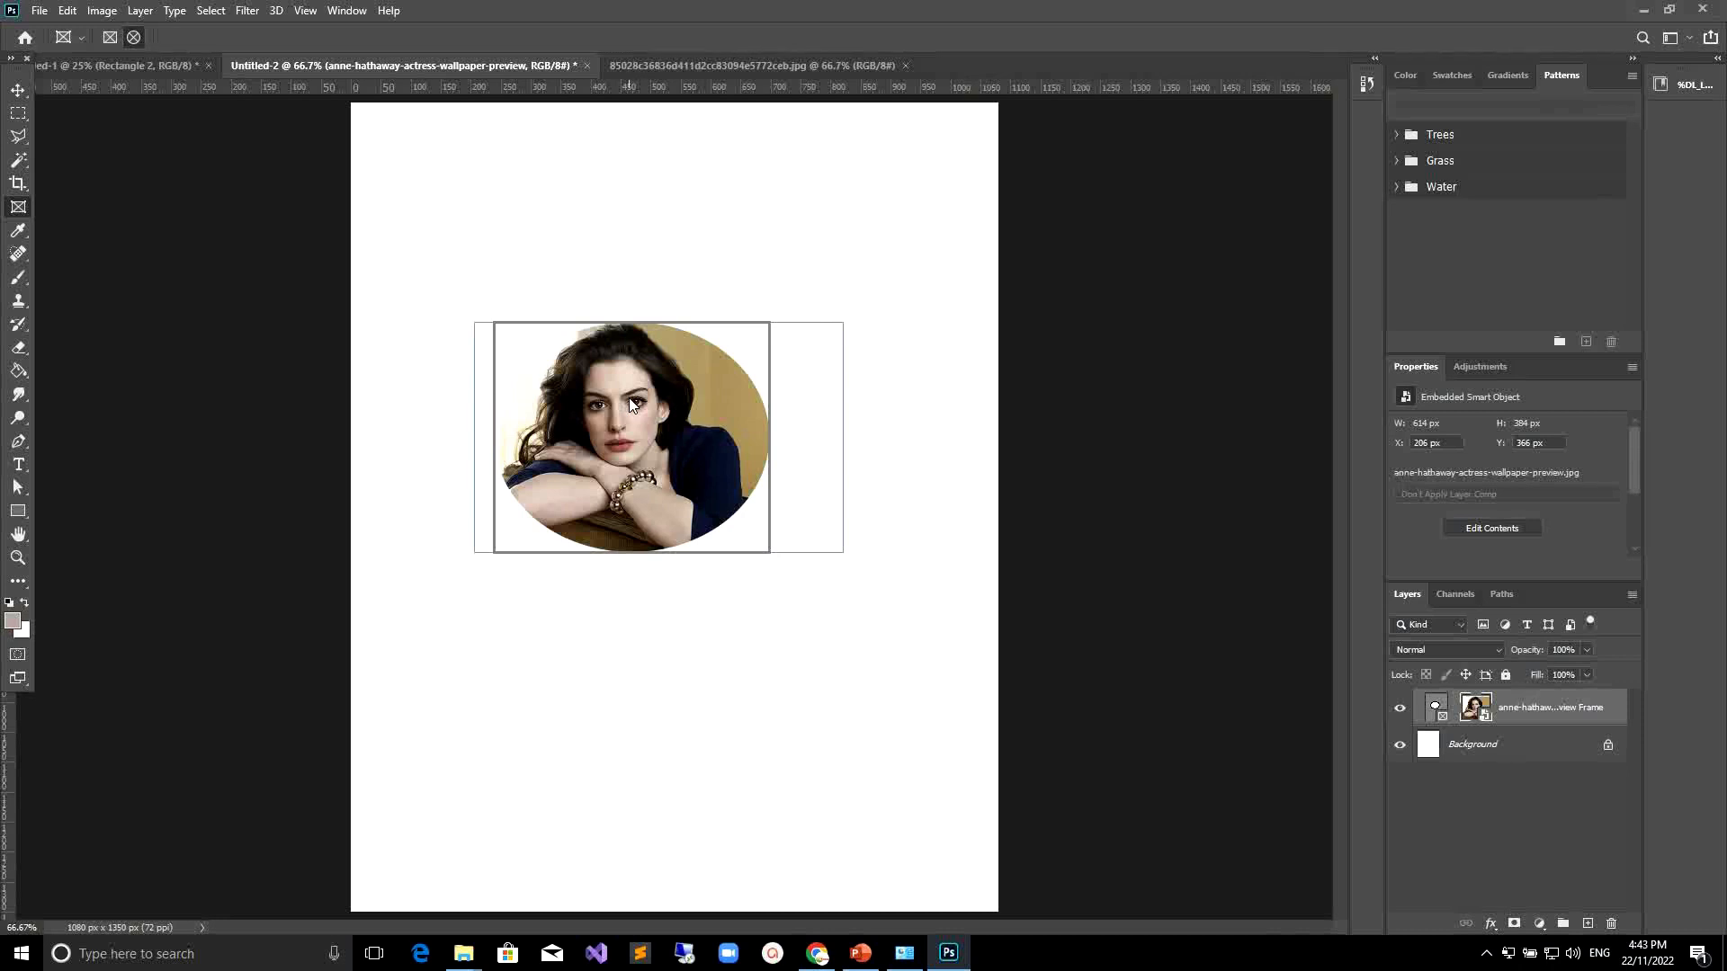
pyautogui.click(739, 598)
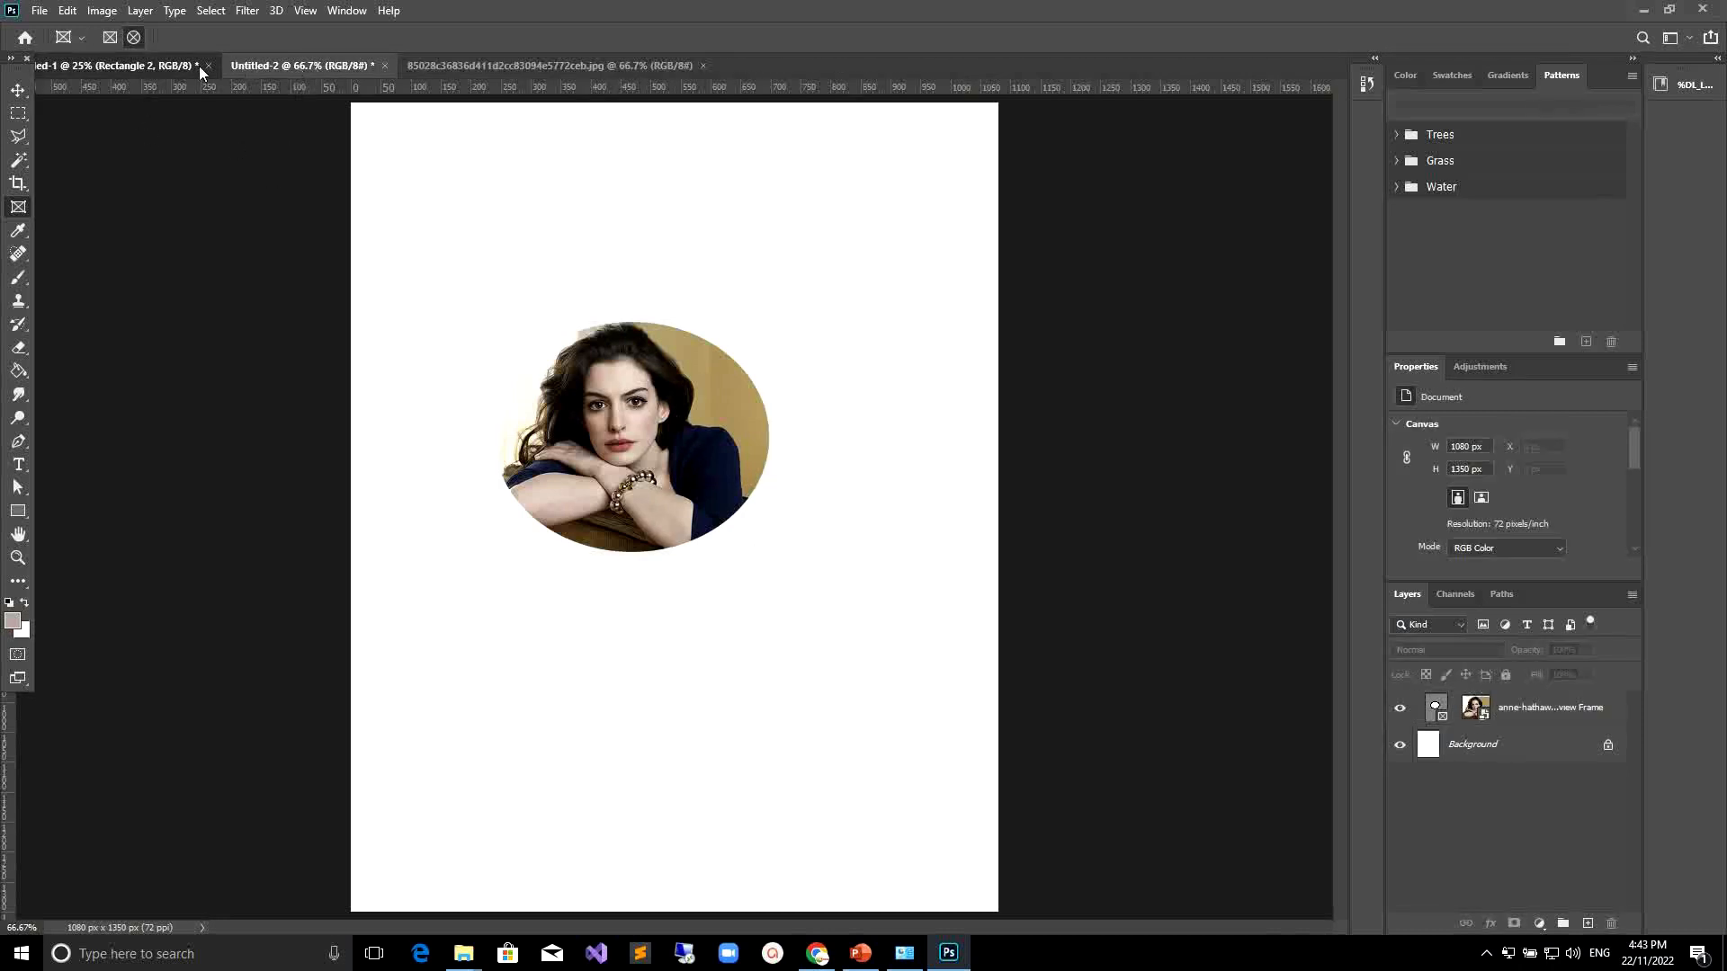
# Switch to the poster document and draw three elliptical frames along the curve, about 528x516, 723x504 and 756x604 px.
pyautogui.click(171, 77)
pyautogui.click(302, 66)
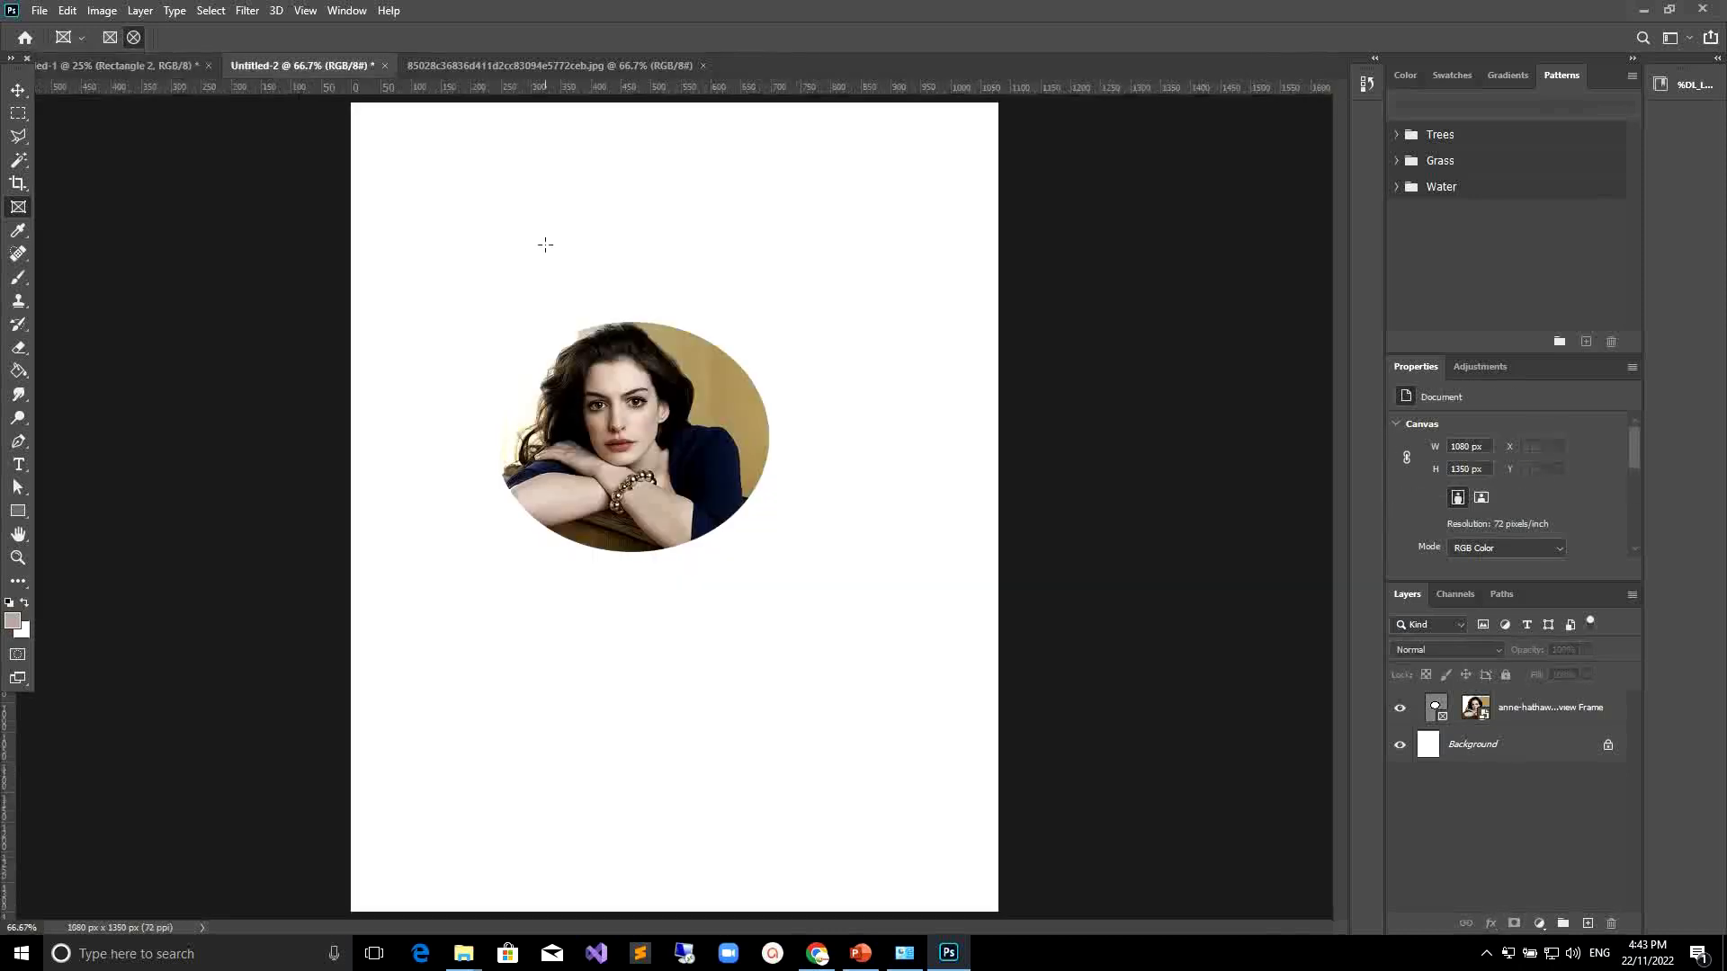
pyautogui.click(158, 71)
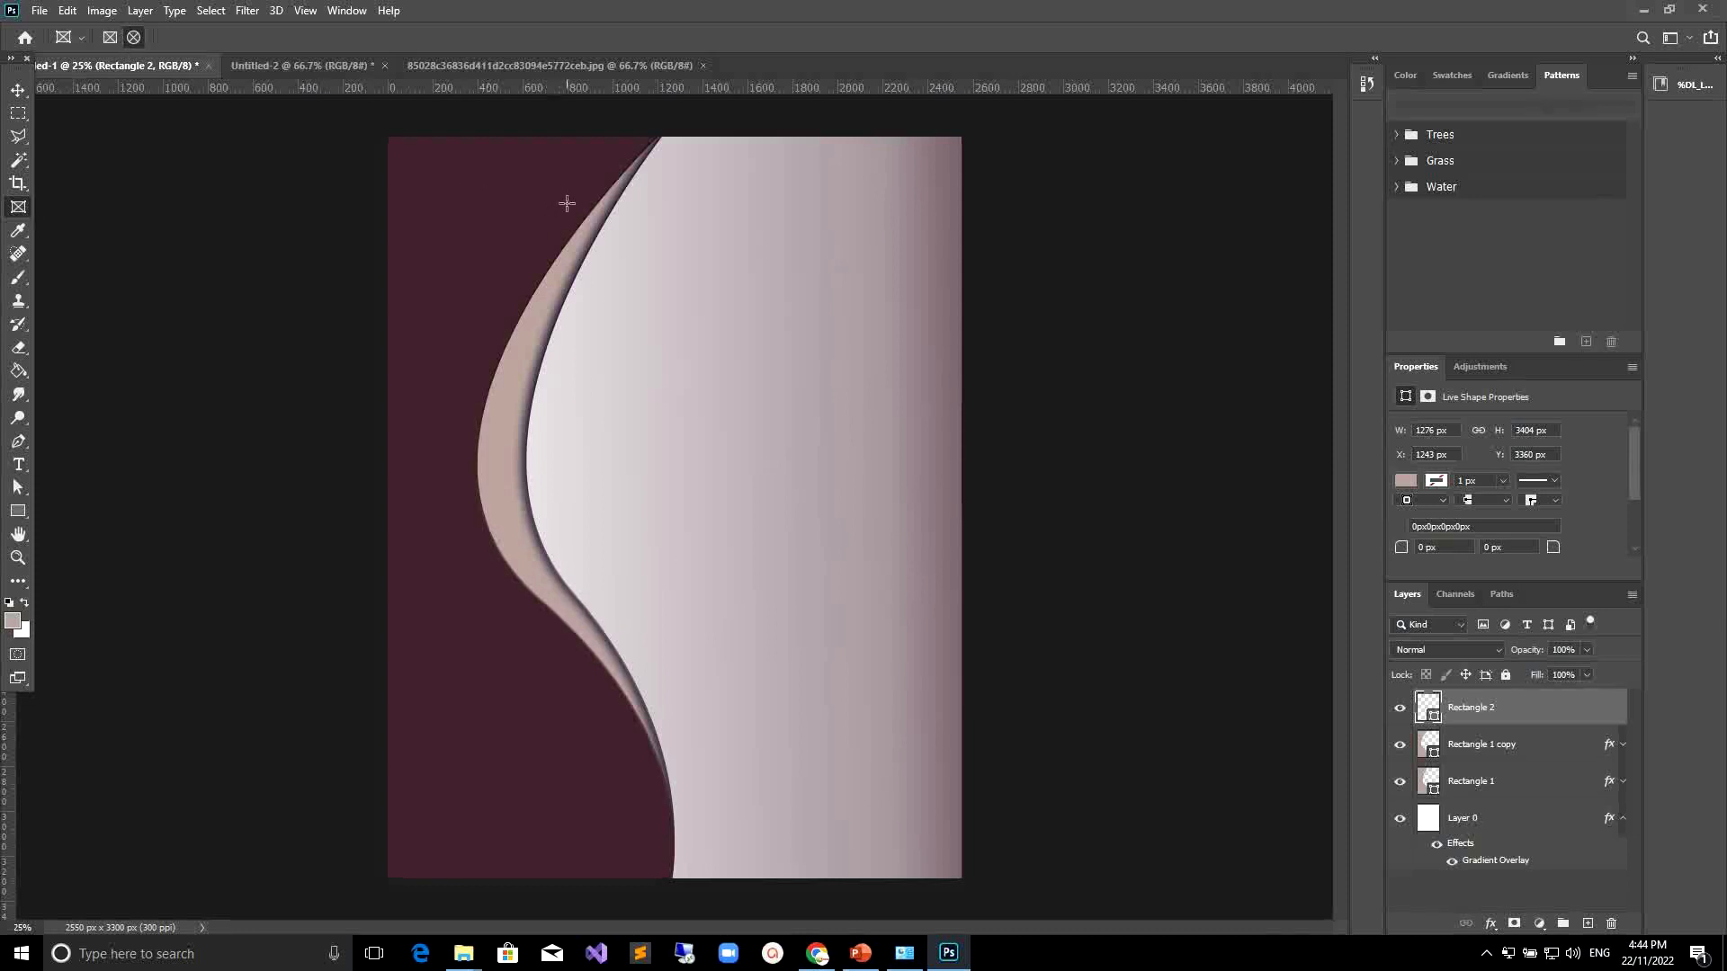
pyautogui.moveTo(556, 196); pyautogui.dragTo(675, 311)
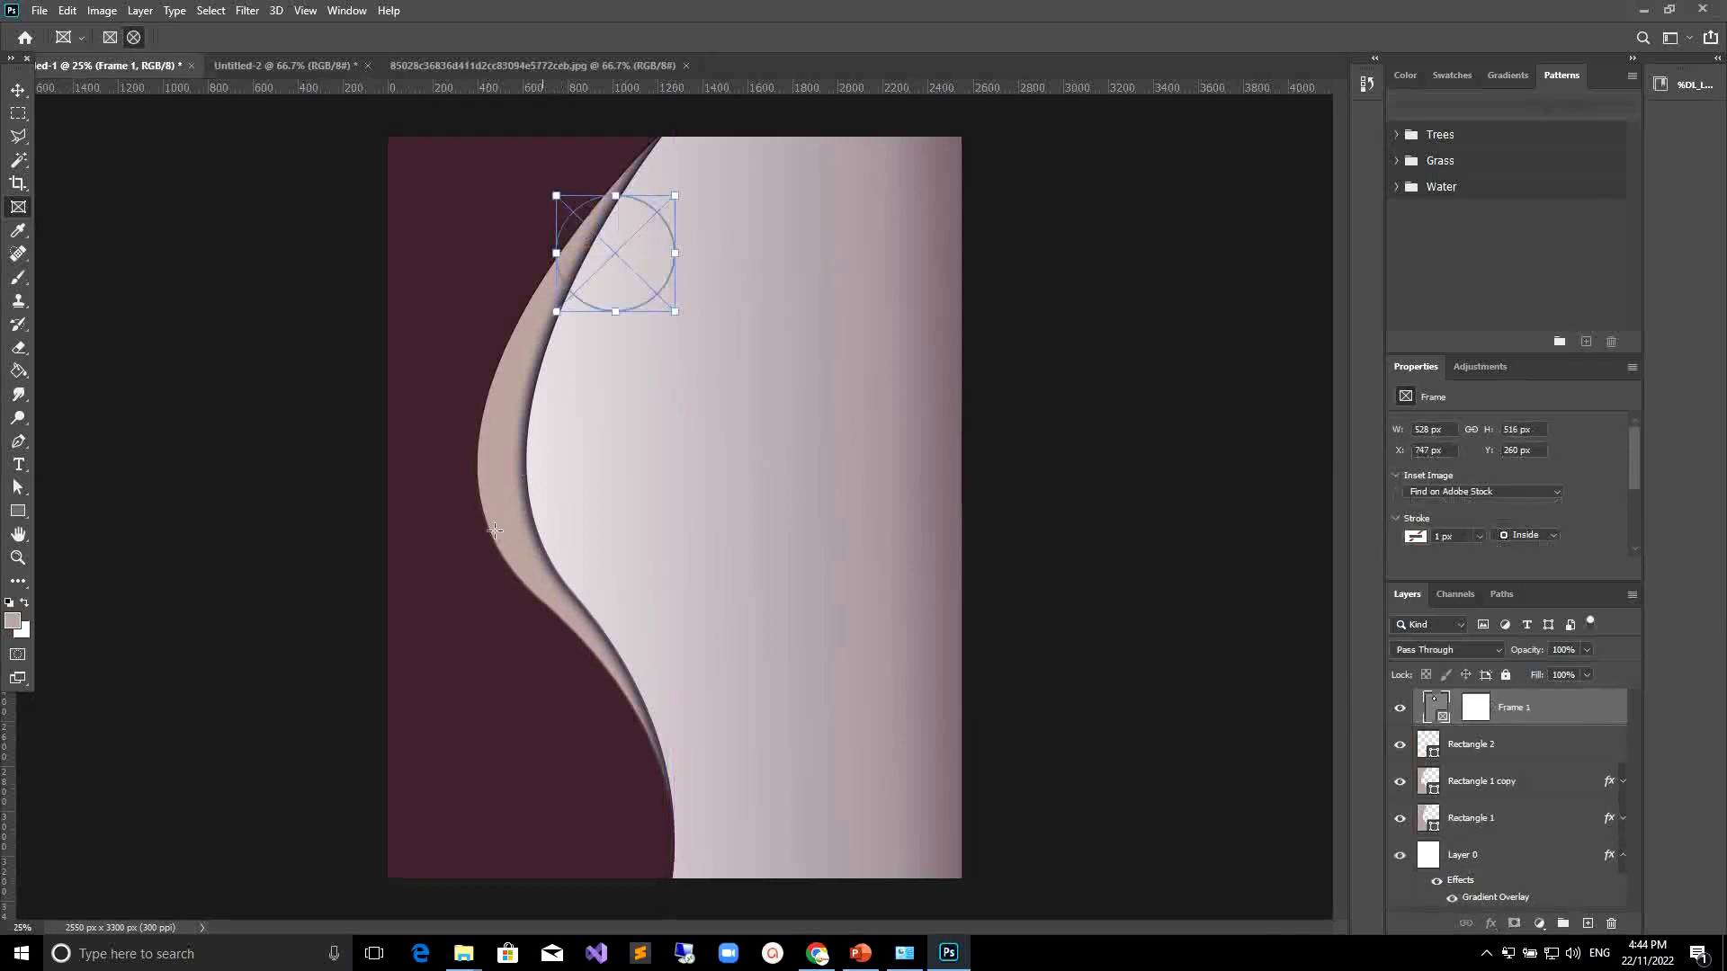
pyautogui.moveTo(451, 478); pyautogui.dragTo(616, 590)
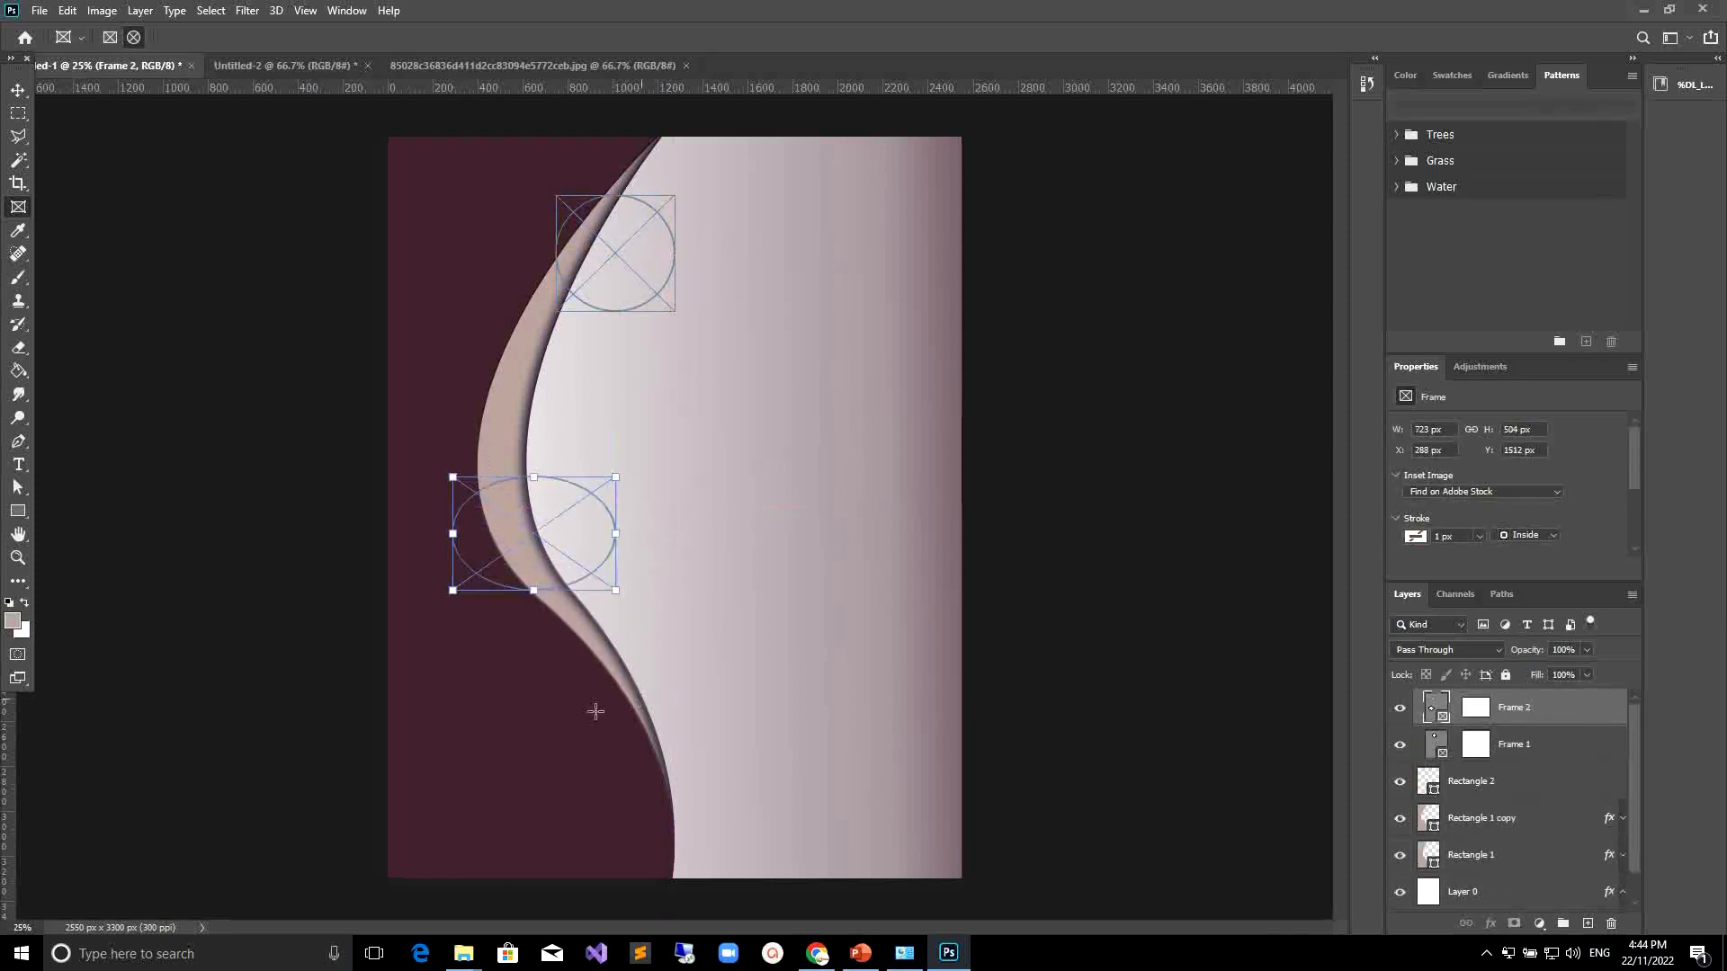
pyautogui.moveTo(593, 704); pyautogui.dragTo(765, 840)
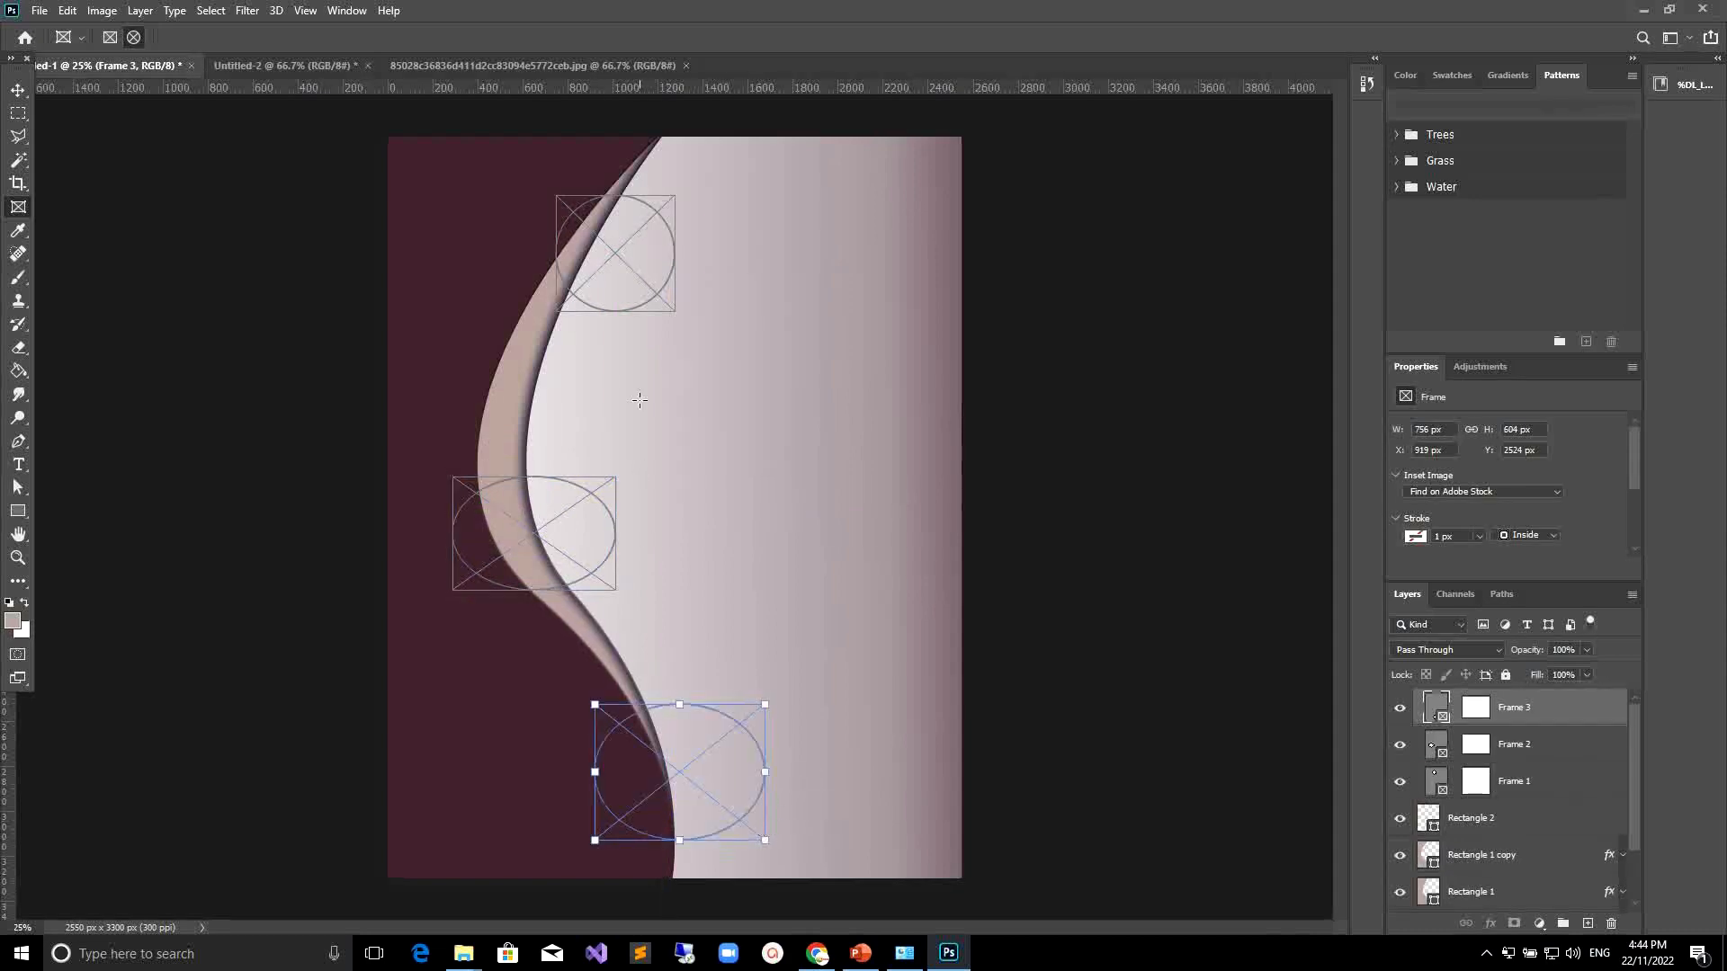
# Drag photo 1 from the image for photoshop folder into the top frame.
pyautogui.moveTo(463, 960)
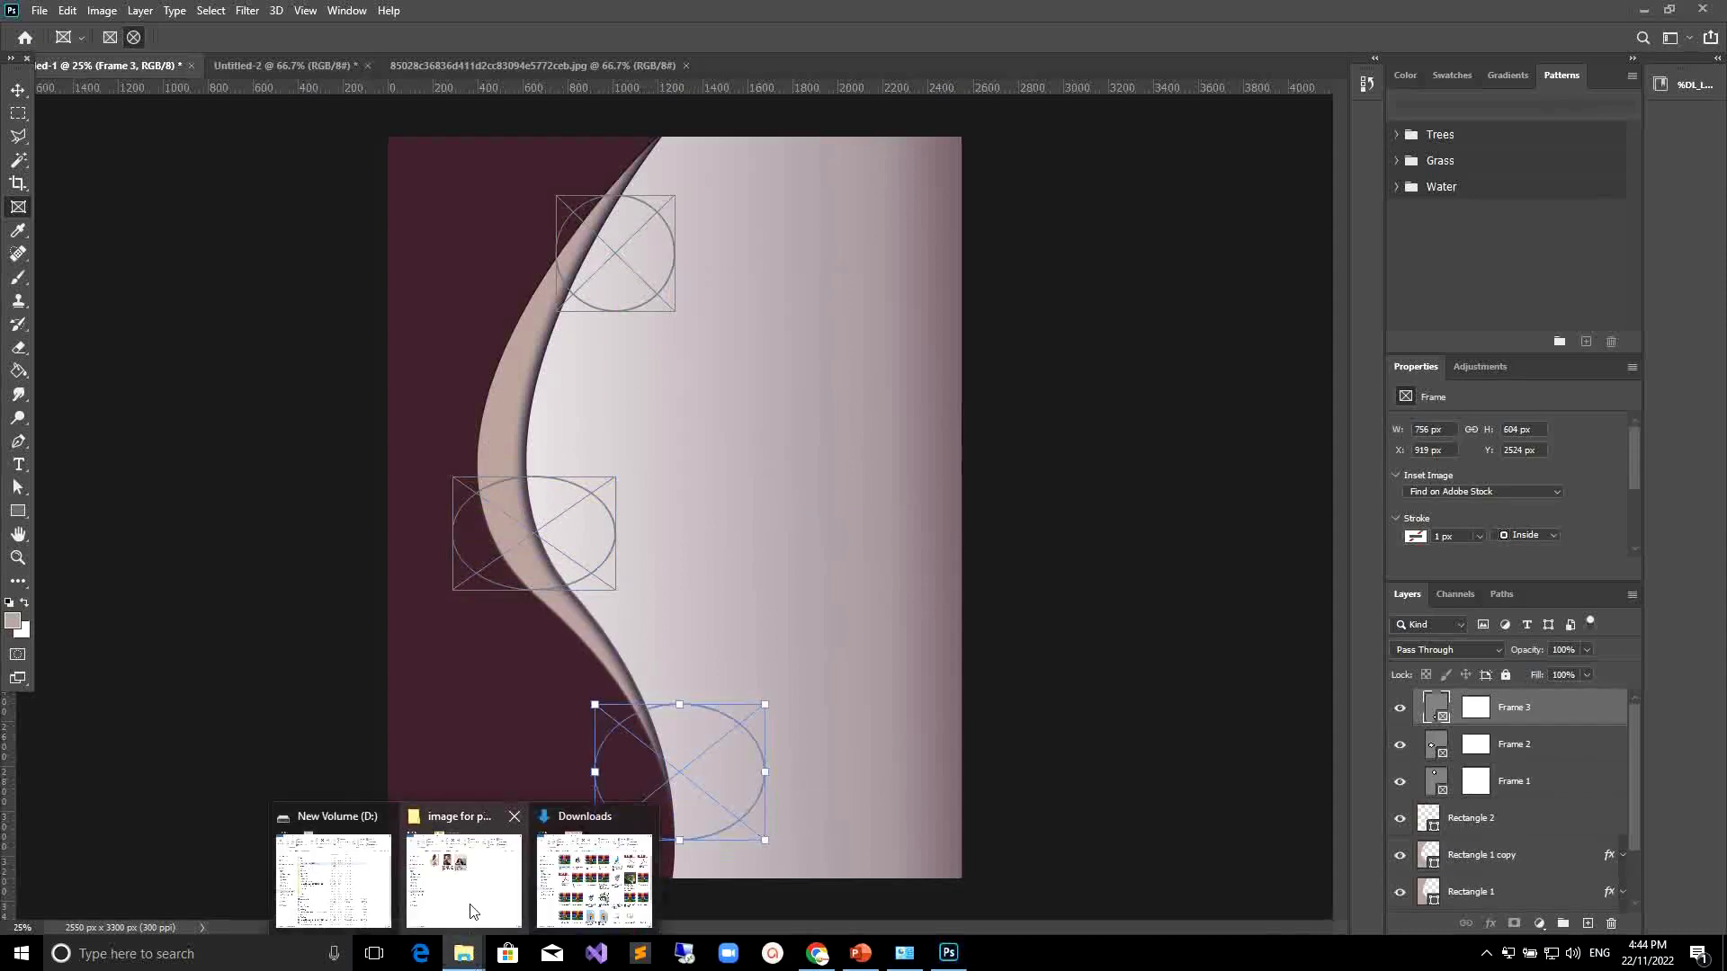
pyautogui.click(463, 879)
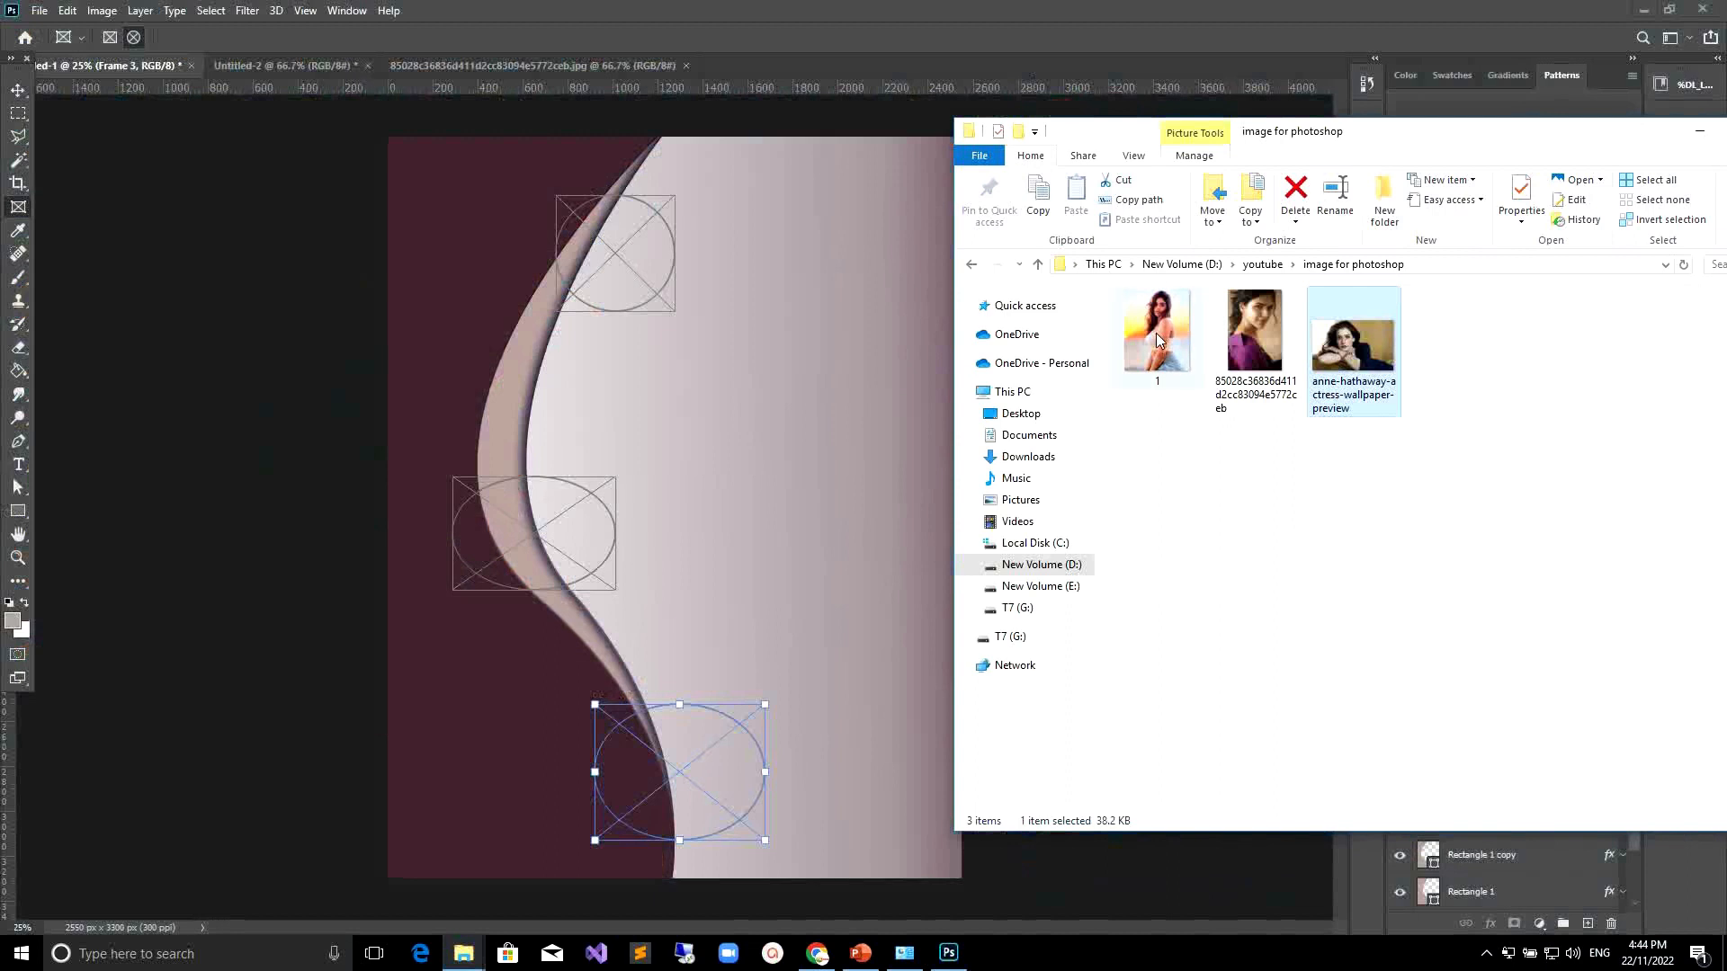
pyautogui.moveTo(1157, 337); pyautogui.dragTo(643, 264)
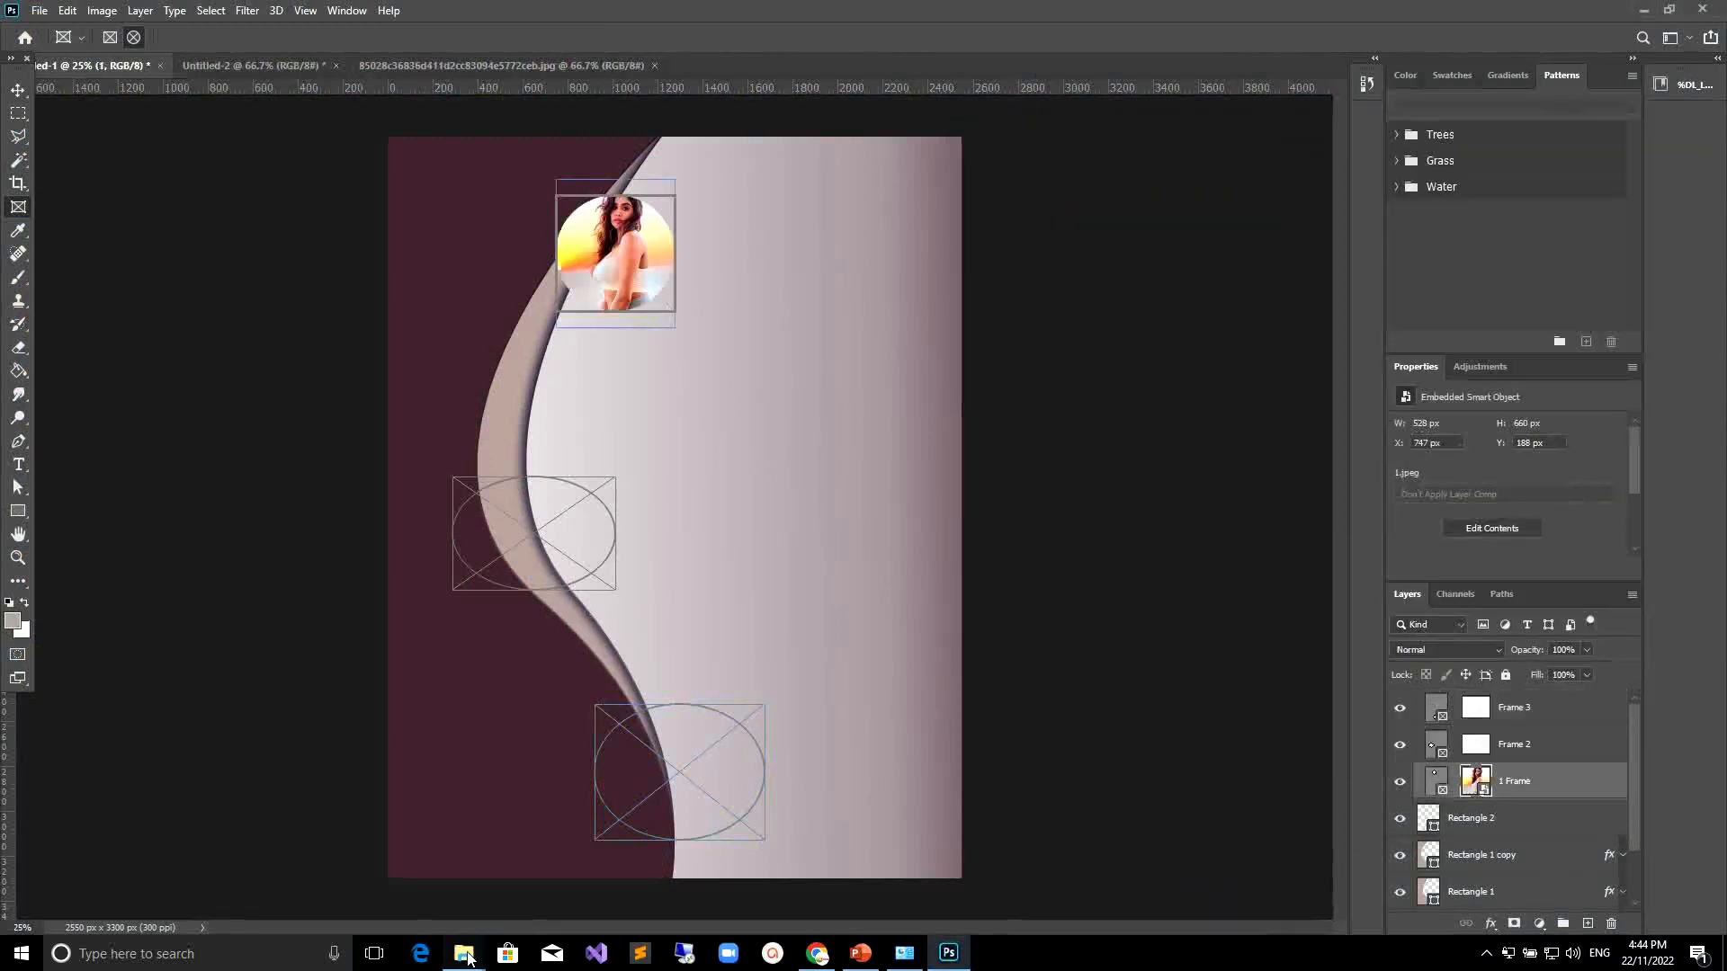
# Drag the 85028c36836d411d2cc83094e5772ceb photo into the middle frame.
pyautogui.moveTo(463, 955)
pyautogui.click(461, 858)
pyautogui.moveTo(1255, 337); pyautogui.dragTo(531, 526)
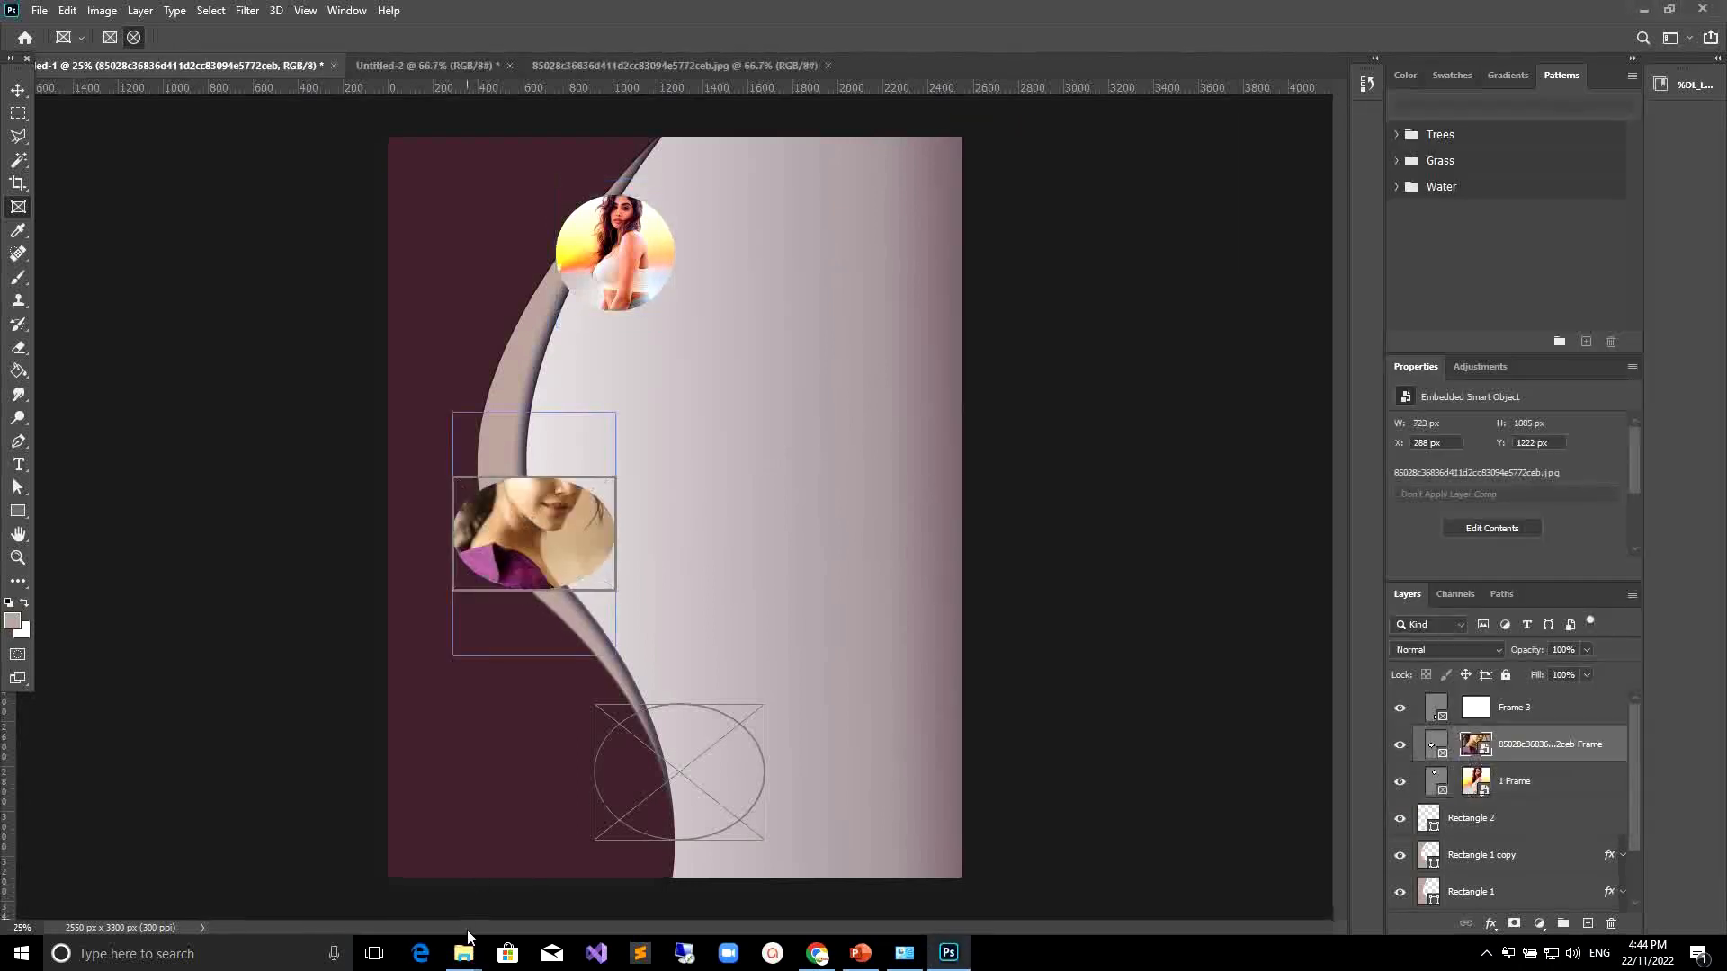
# Drag the anne-hathaway-actress-wallpaper-preview photo into the bottom frame.
pyautogui.moveTo(517, 931)
pyautogui.click(503, 899)
pyautogui.click(1354, 340)
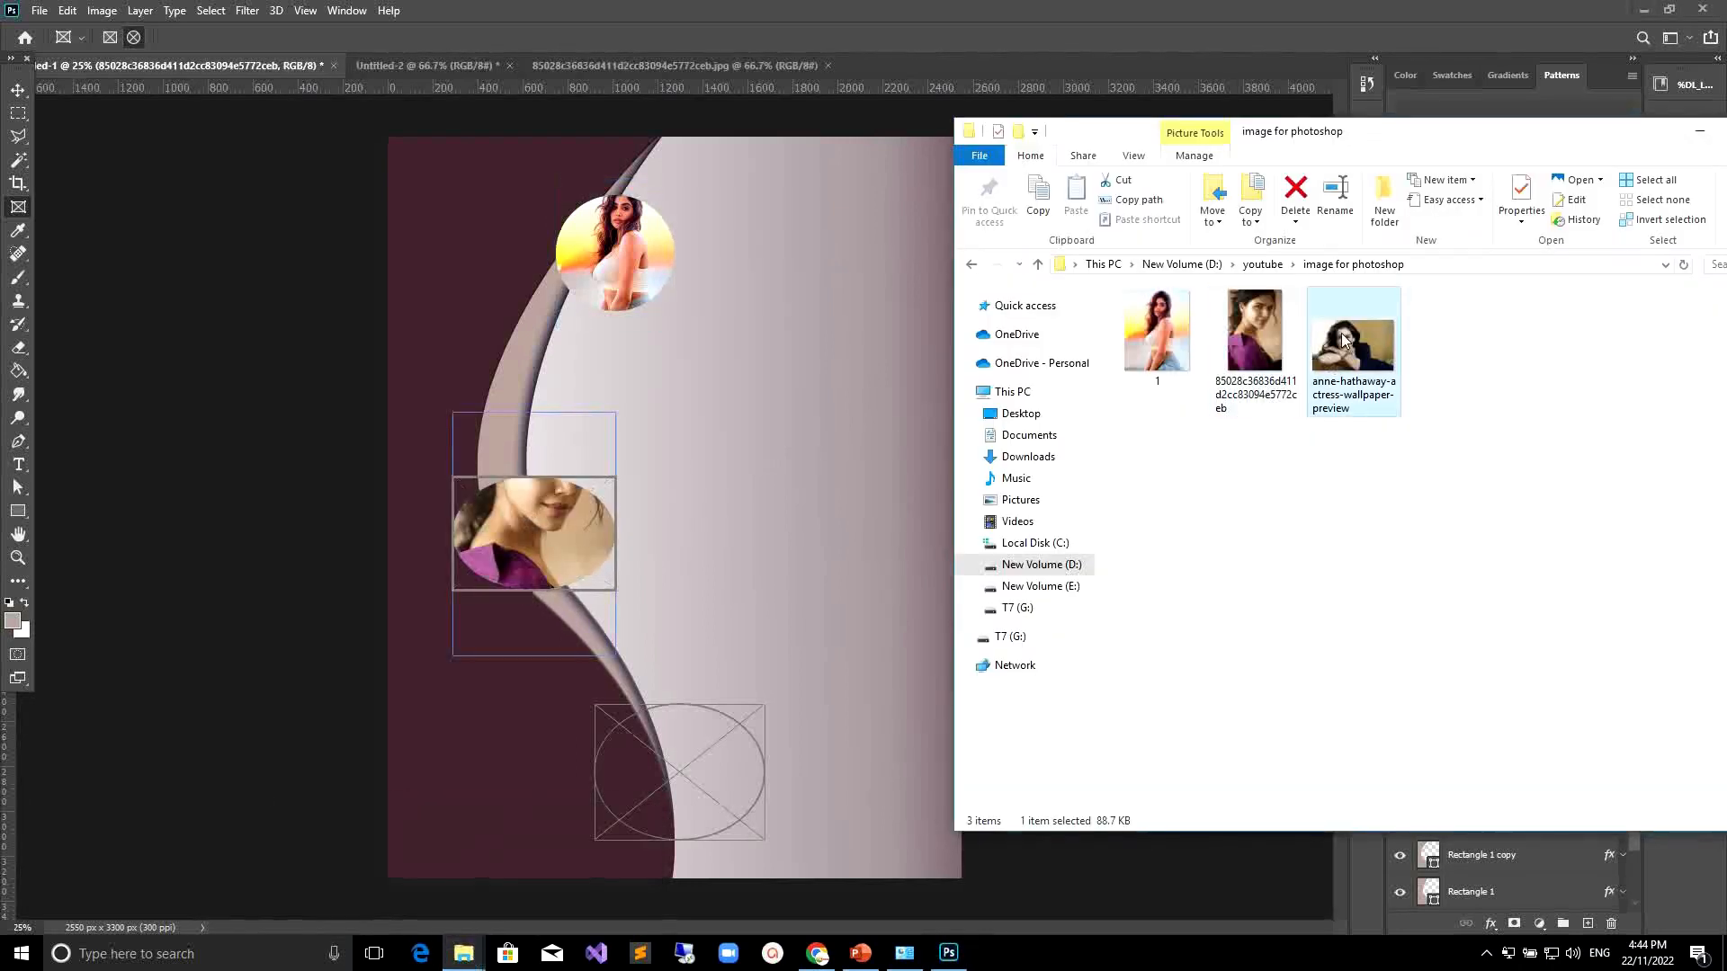
pyautogui.moveTo(1365, 337); pyautogui.dragTo(690, 770)
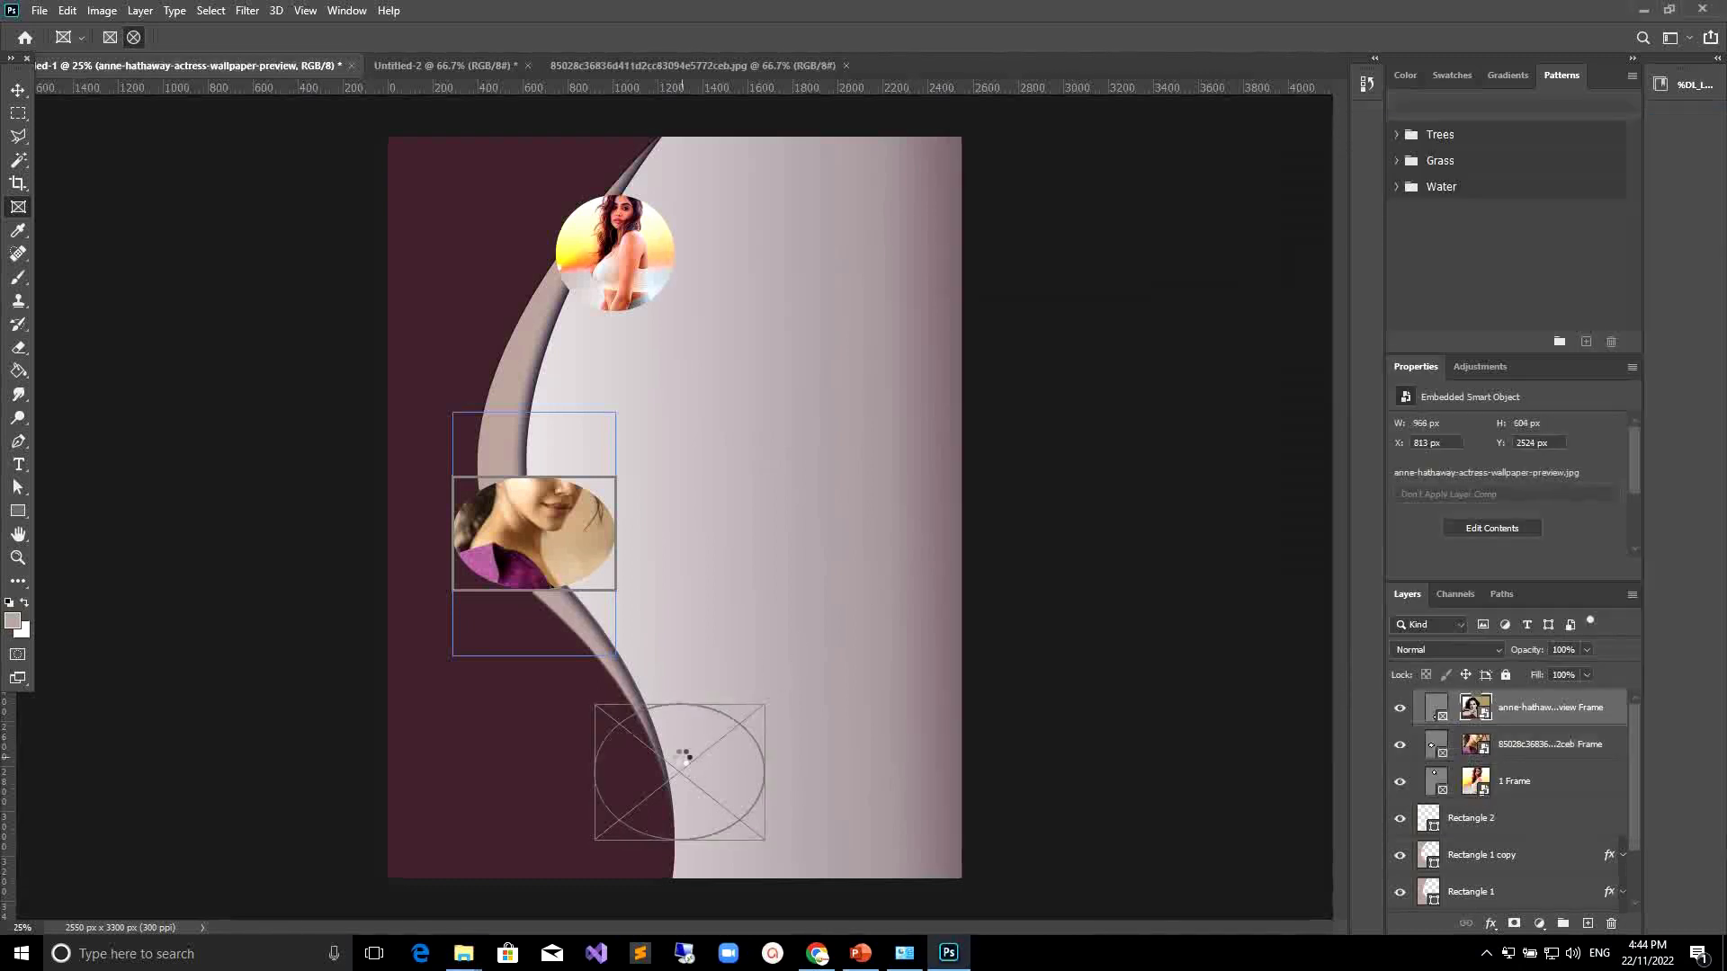
# Move the photo inside the middle frame upward so the face fills the frame, then select the top frame.
pyautogui.click(536, 507)
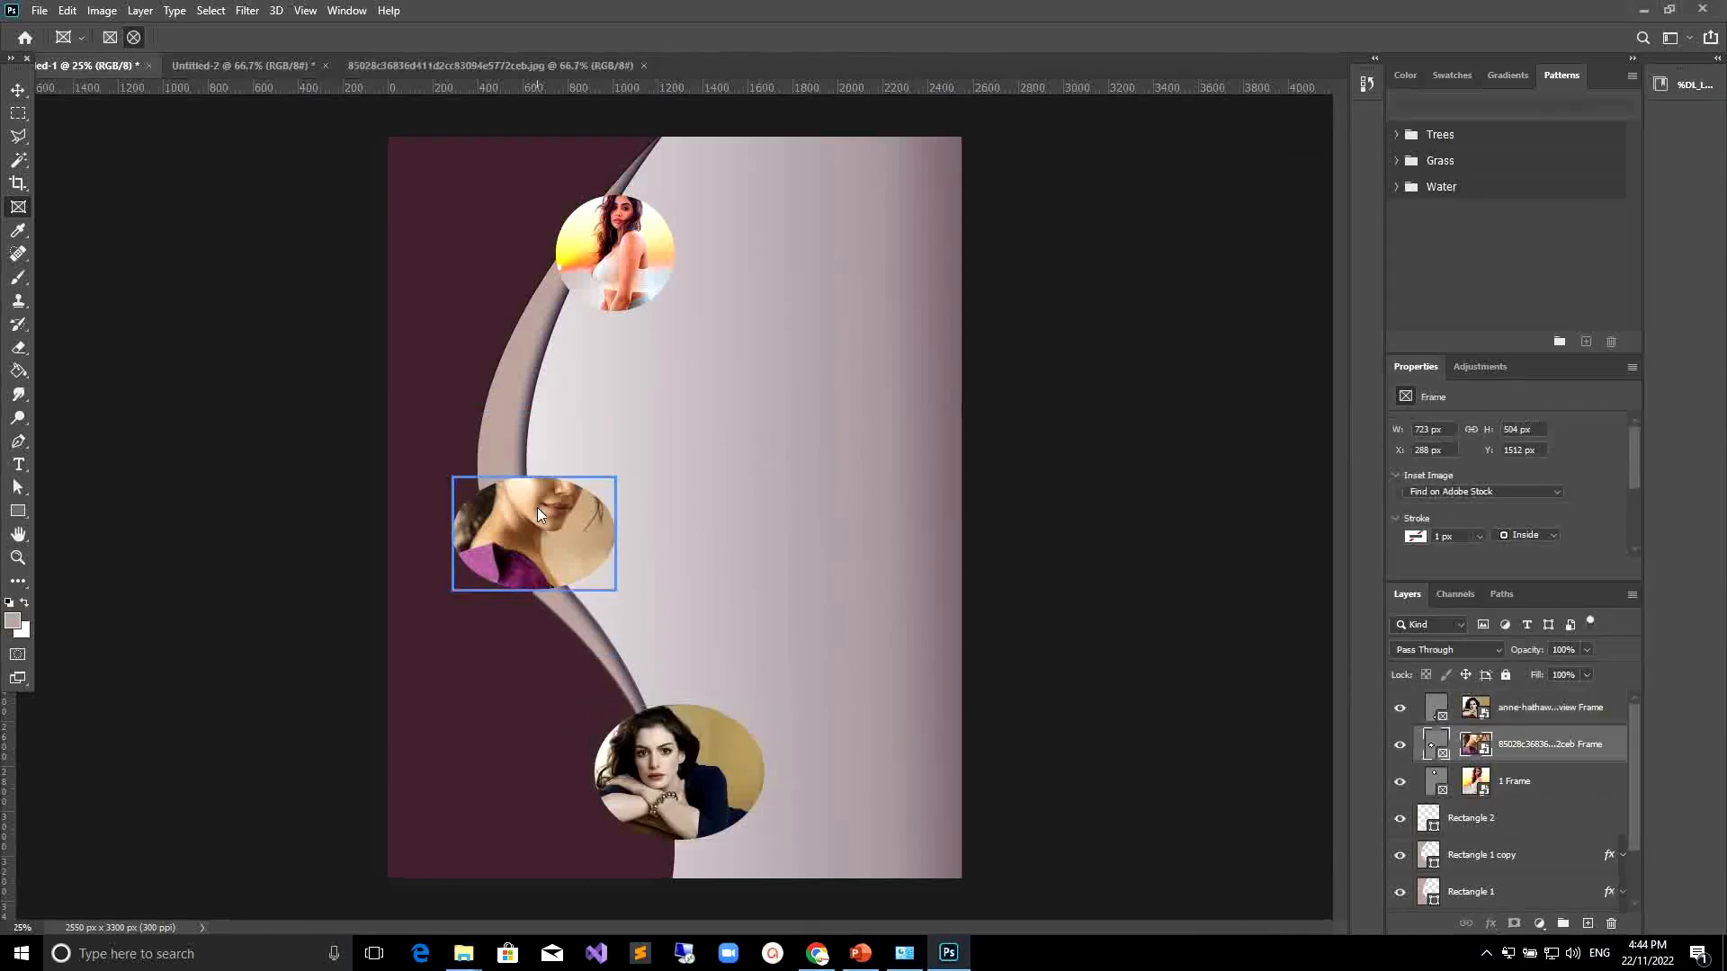
pyautogui.moveTo(532, 505)
pyautogui.mouseDown()
pyautogui.moveTo(532, 531)
pyautogui.moveTo(534, 441)
pyautogui.moveTo(518, 503)
pyautogui.mouseUp()
pyautogui.doubleClick(554, 445)
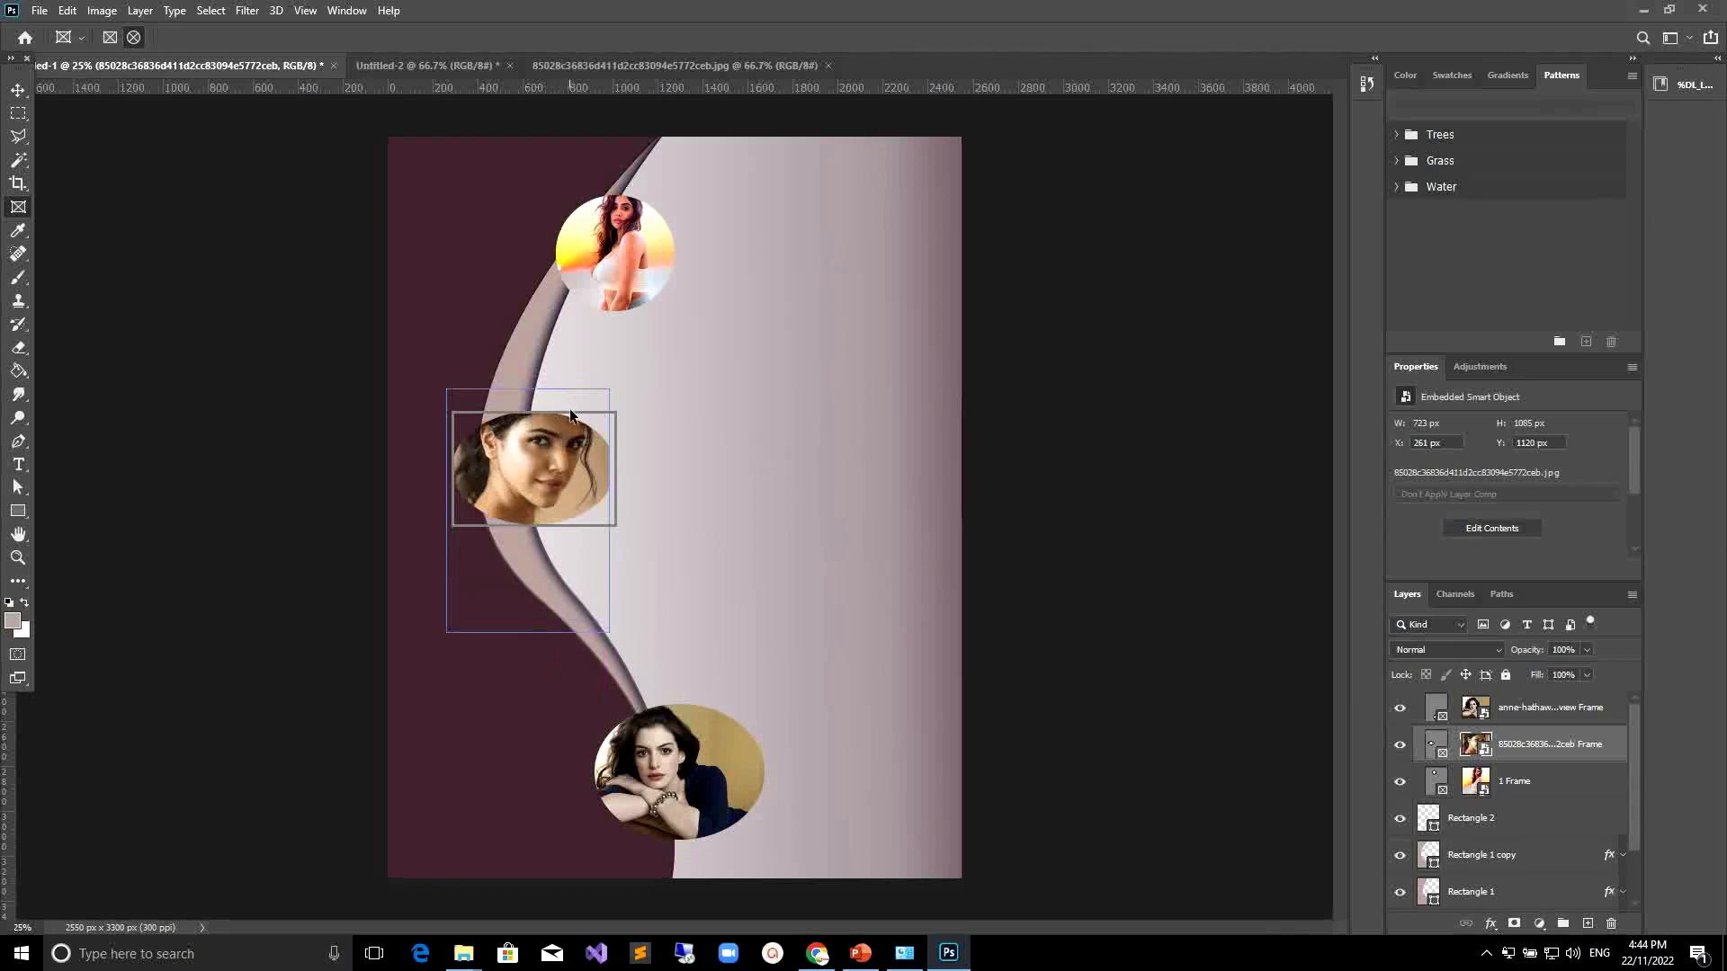
pyautogui.click(570, 408)
pyautogui.moveTo(534, 412); pyautogui.dragTo(536, 401)
pyautogui.click(633, 250)
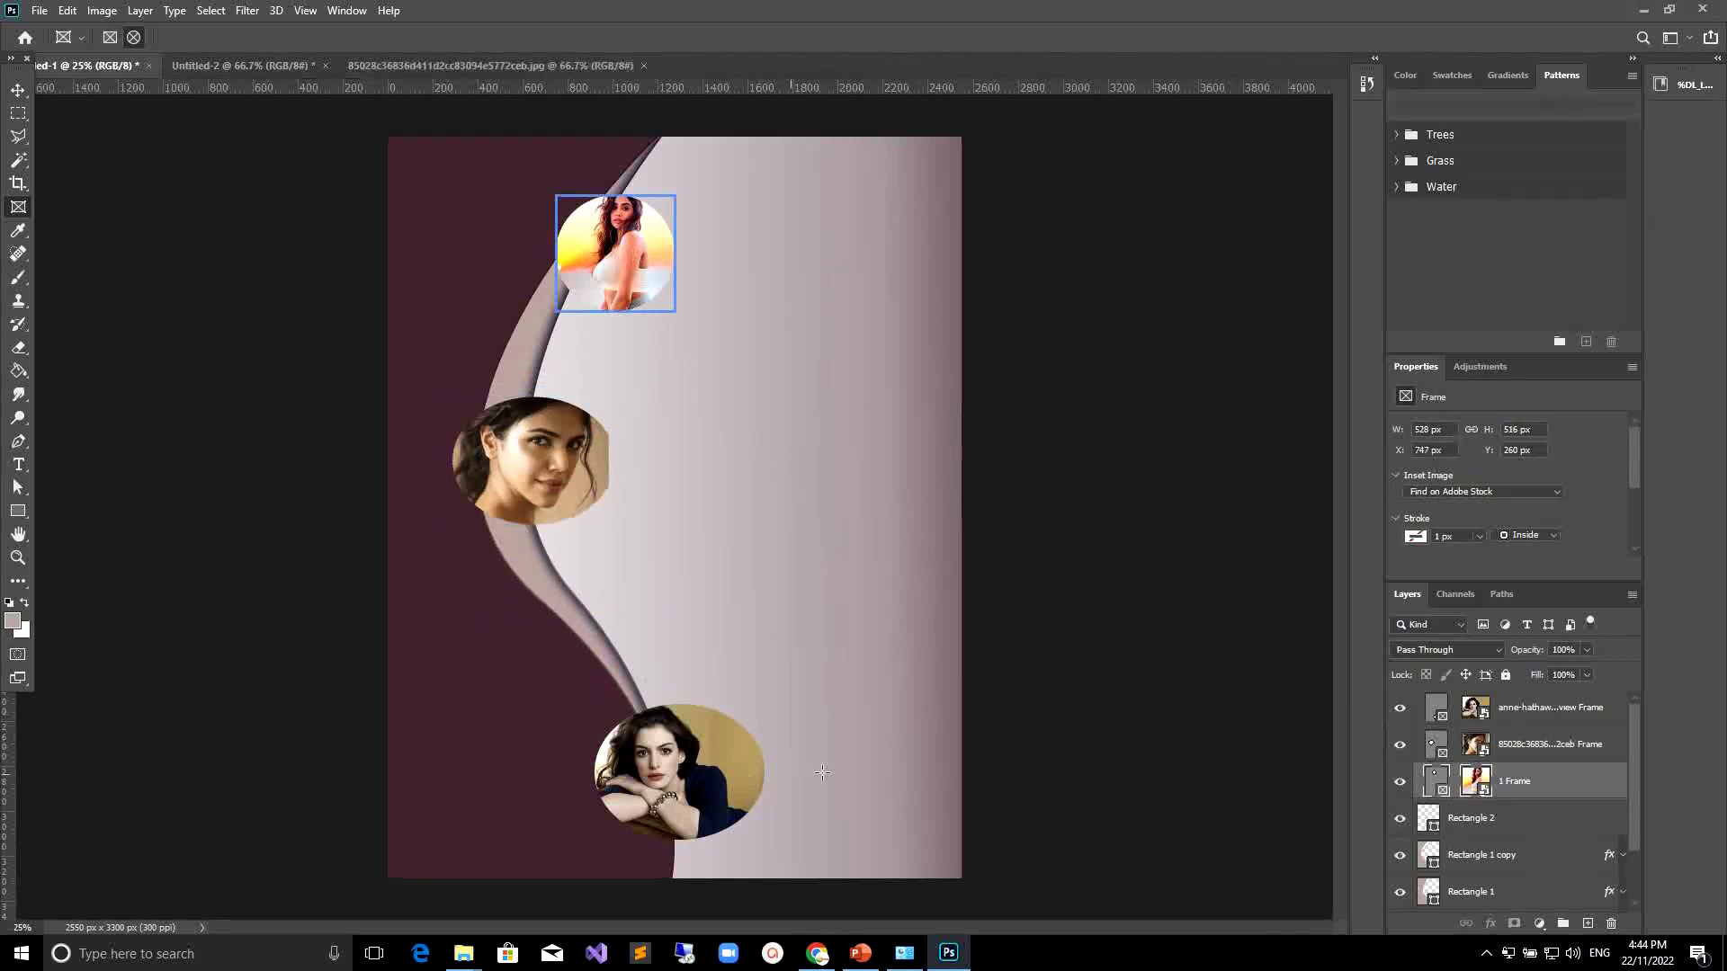